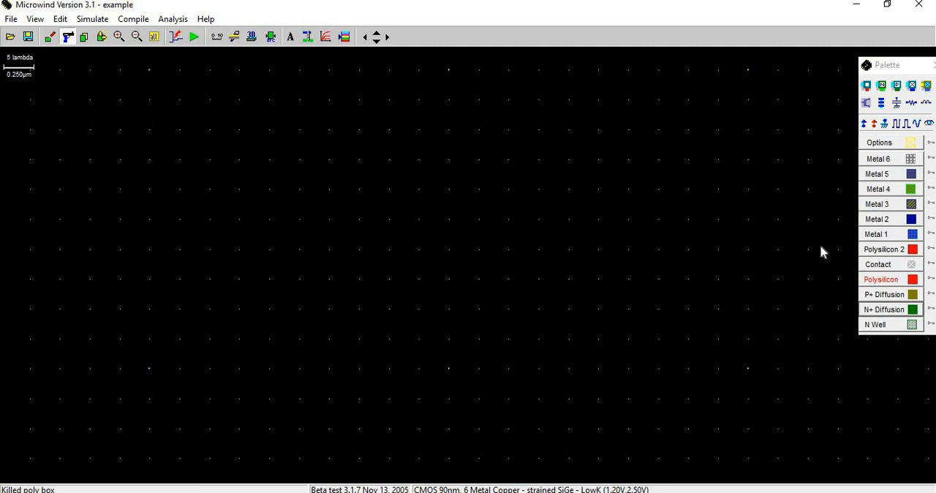
Draw a horizontal P+ diffusion strip about 75 x 5 lambda near the top of the layout and run the design rule check.
{"action": "left_click", "coordinate": [877, 294]}
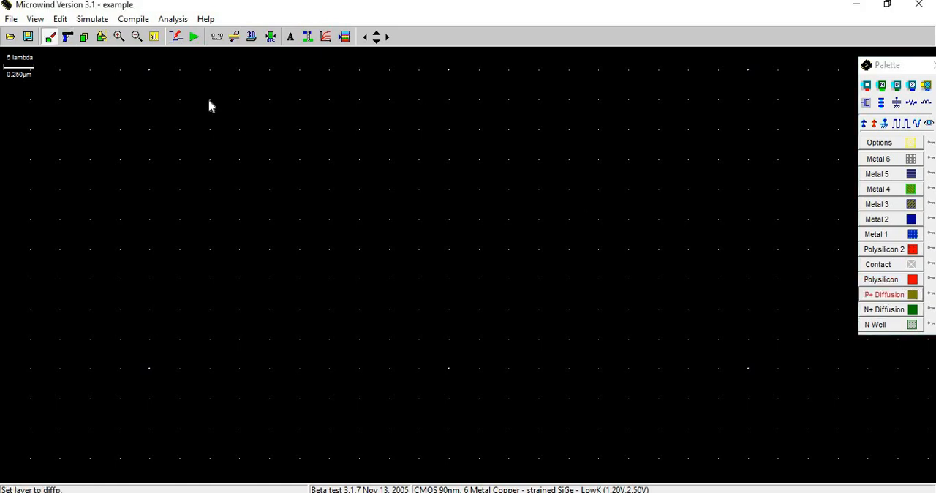
{"action": "left_click_drag", "start_coordinate": [184, 103], "coordinate": [631, 133]}
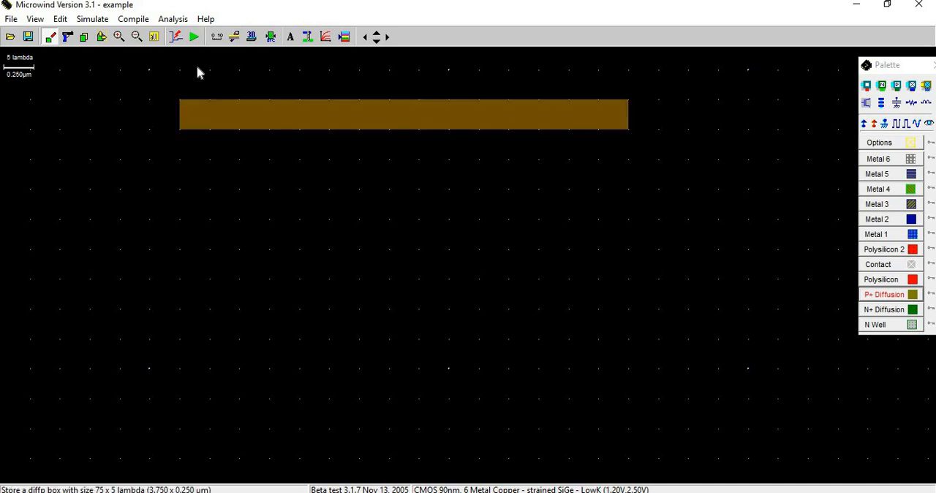
{"action": "left_click", "coordinate": [271, 38]}
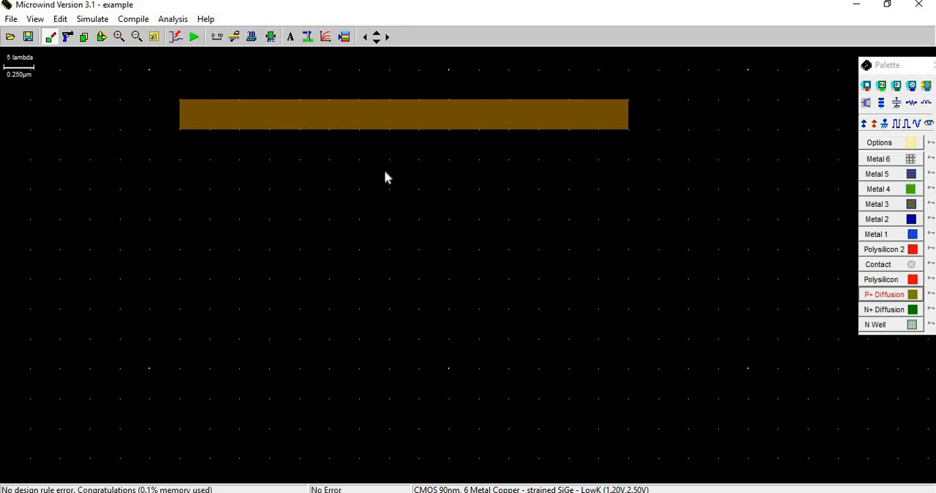
Draw two parallel N+ diffusion strips below the P+ strip and a second P+ diffusion strip beneath them, each about 75 x 5 lambda.
{"action": "left_click", "coordinate": [891, 311]}
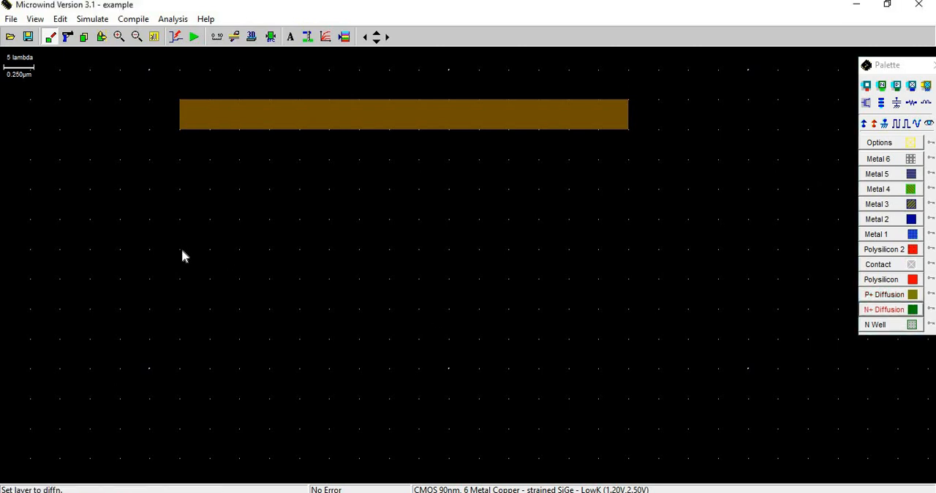
{"action": "left_click_drag", "start_coordinate": [185, 232], "coordinate": [633, 256]}
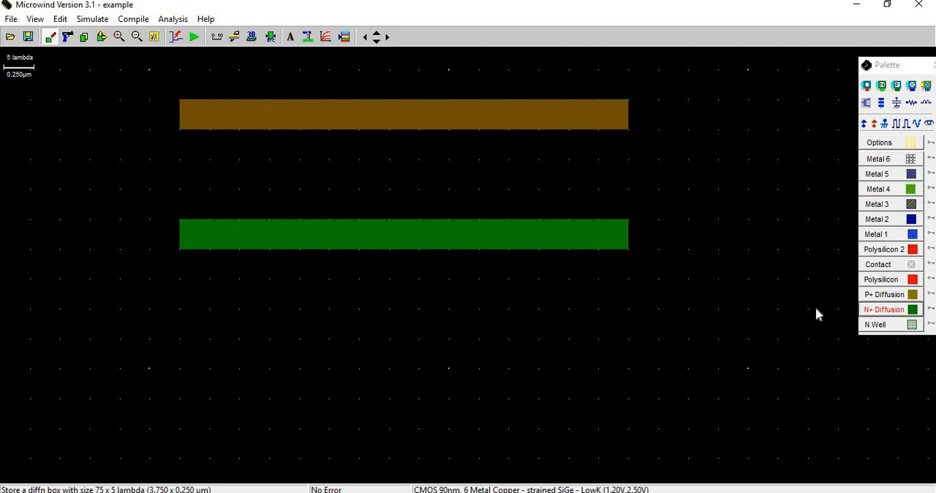
{"action": "left_click", "coordinate": [881, 310]}
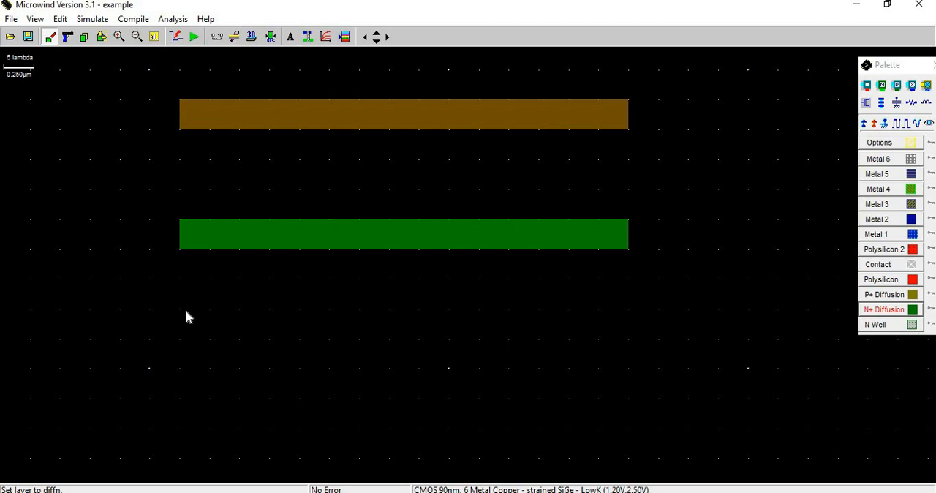
{"action": "left_click_drag", "start_coordinate": [187, 316], "coordinate": [633, 344]}
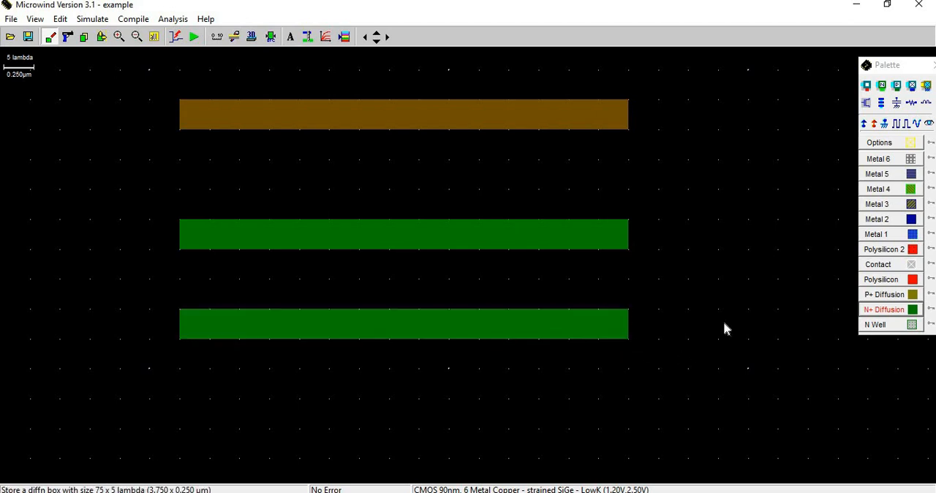
{"action": "left_click", "coordinate": [884, 295]}
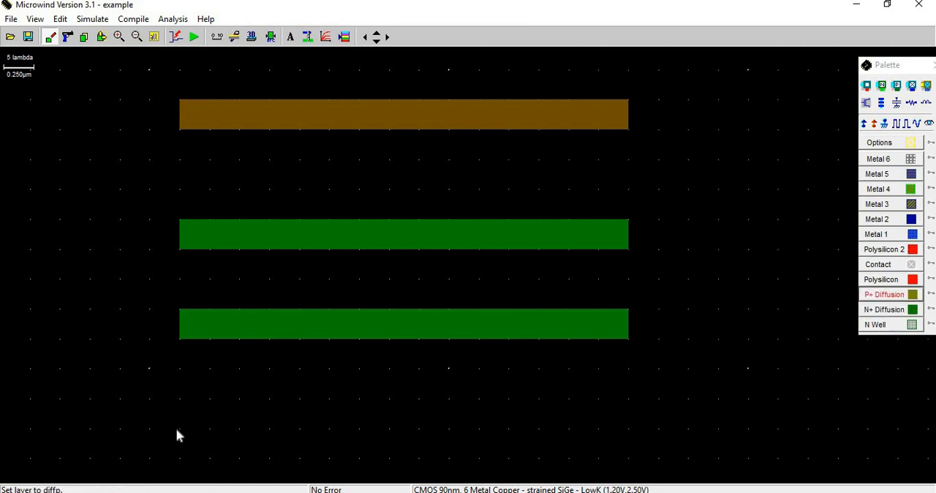
{"action": "left_click_drag", "start_coordinate": [180, 430], "coordinate": [632, 458]}
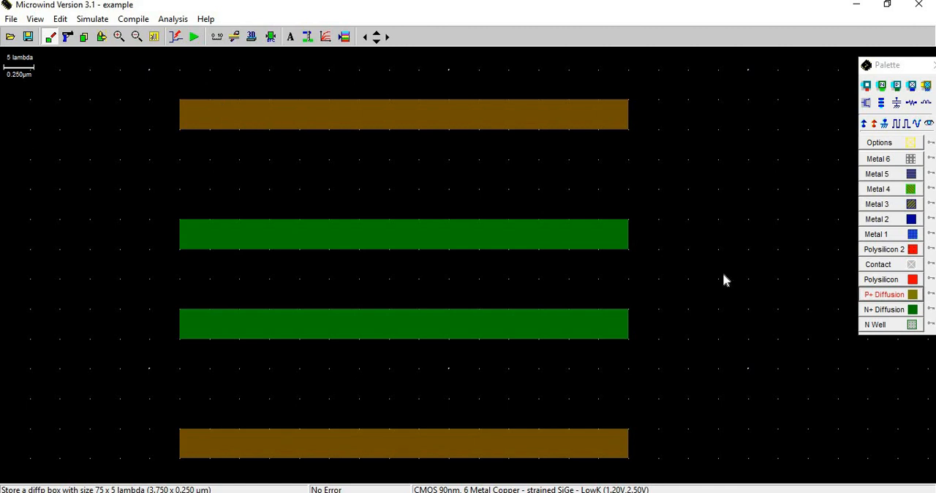
Surround the upper P+ diffusion strip with an N well box about 85 x 15 lambda and run the design rule check.
{"action": "left_click", "coordinate": [879, 324]}
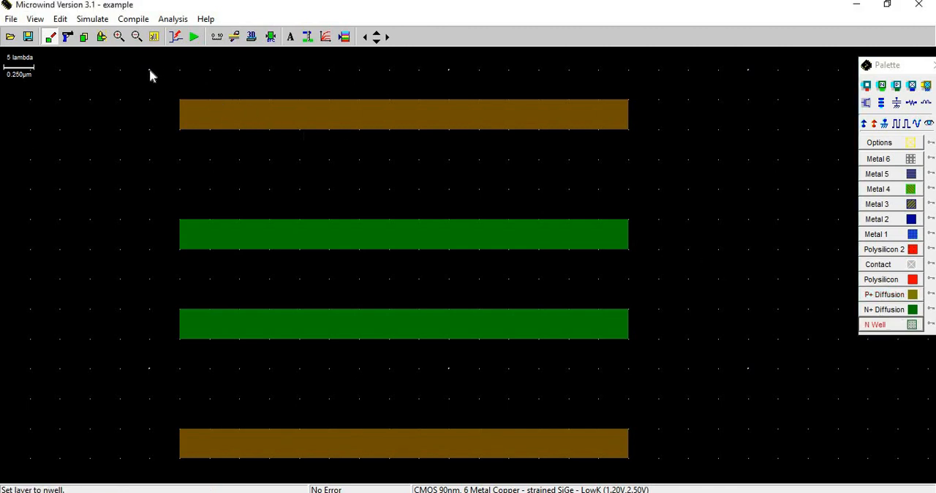
{"action": "left_click_drag", "start_coordinate": [149, 71], "coordinate": [661, 159]}
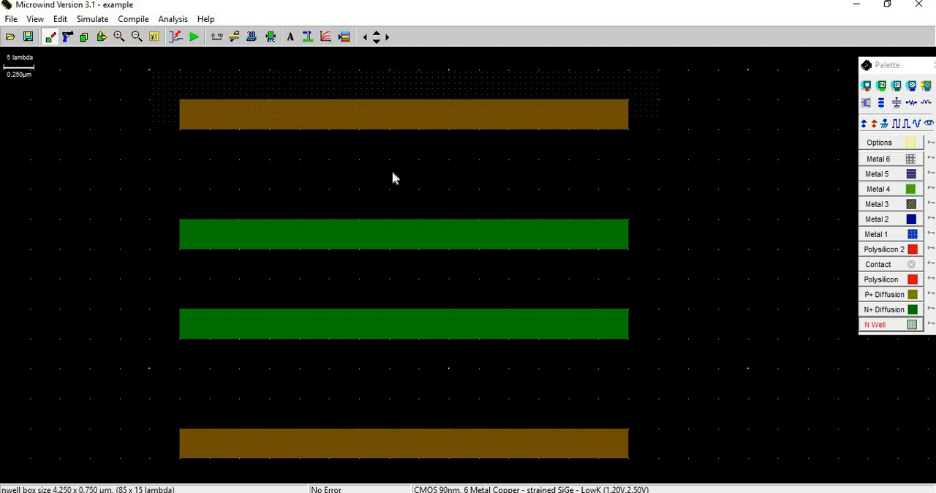
{"action": "left_click", "coordinate": [271, 37]}
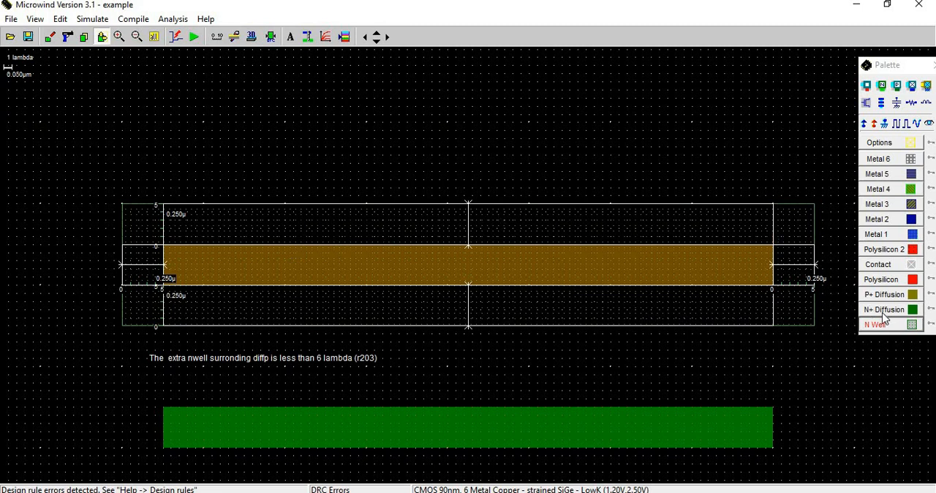
Extend the upper N well by 1 lambda on all four sides with thin N well boxes and rerun the design rule check.
{"action": "left_click", "coordinate": [885, 310]}
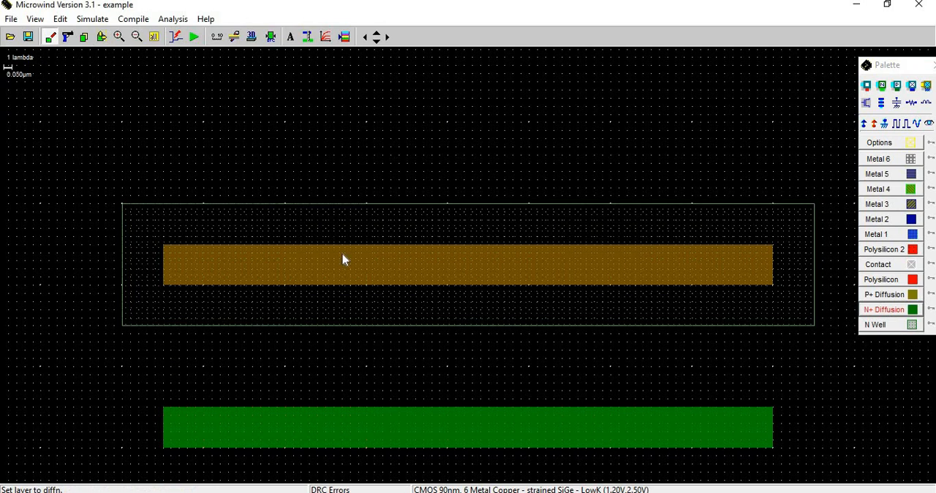
{"action": "left_click", "coordinate": [124, 208]}
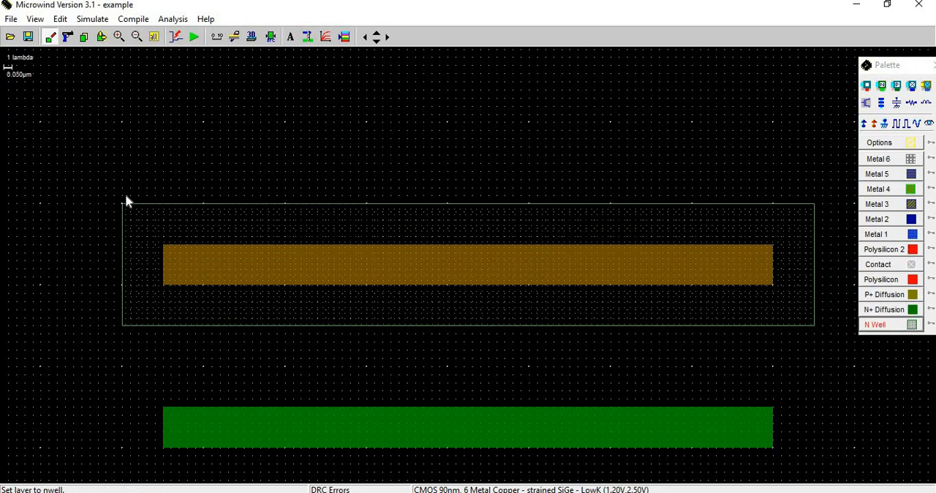
{"action": "mouse_move", "coordinate": [123, 198]}
{"action": "left_mouse_down"}
{"action": "mouse_move", "coordinate": [664, 226]}
{"action": "mouse_move", "coordinate": [816, 204]}
{"action": "mouse_move", "coordinate": [814, 196]}
{"action": "mouse_move", "coordinate": [833, 327]}
{"action": "mouse_move", "coordinate": [827, 339]}
{"action": "mouse_move", "coordinate": [150, 324]}
{"action": "mouse_move", "coordinate": [114, 335]}
{"action": "mouse_move", "coordinate": [130, 251]}
{"action": "mouse_move", "coordinate": [124, 195]}
{"action": "mouse_move", "coordinate": [132, 209]}
{"action": "left_mouse_up"}
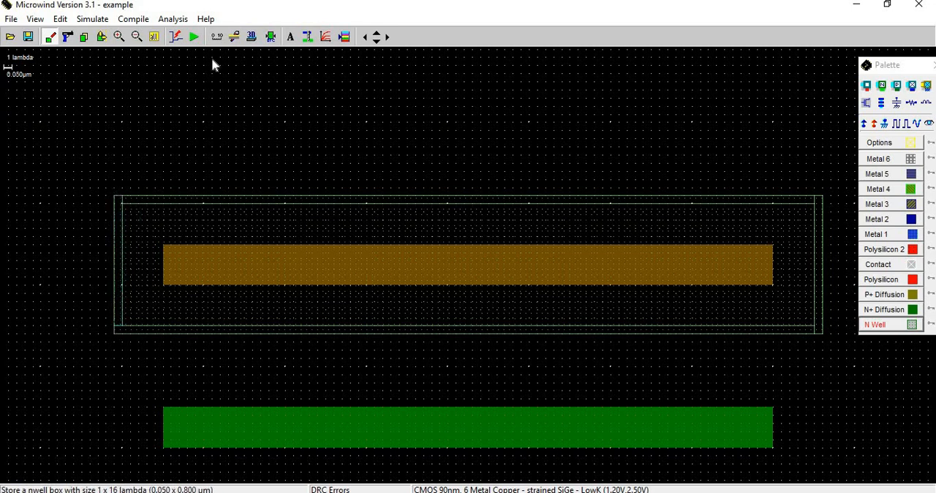
{"action": "left_click", "coordinate": [271, 36]}
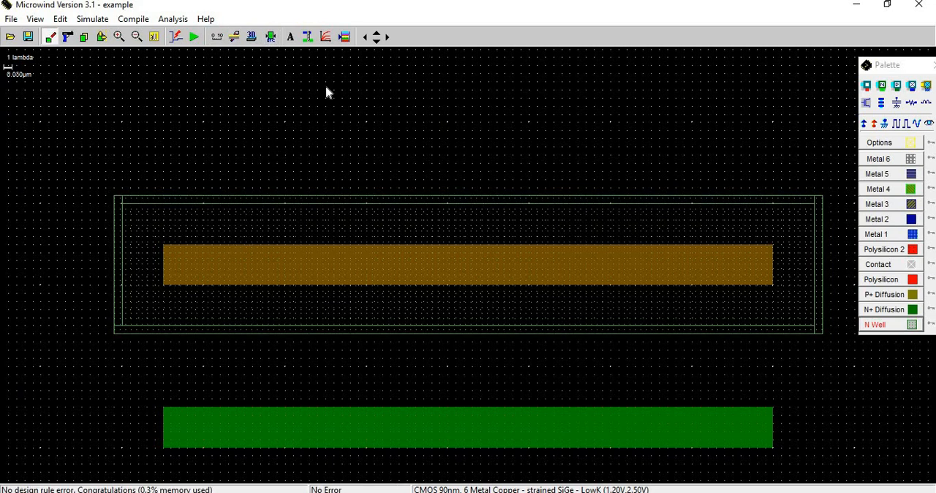
Surround the lower P+ diffusion strip with an N well box about 85 x 15 lambda and run the design rule check.
{"action": "left_click", "coordinate": [154, 37]}
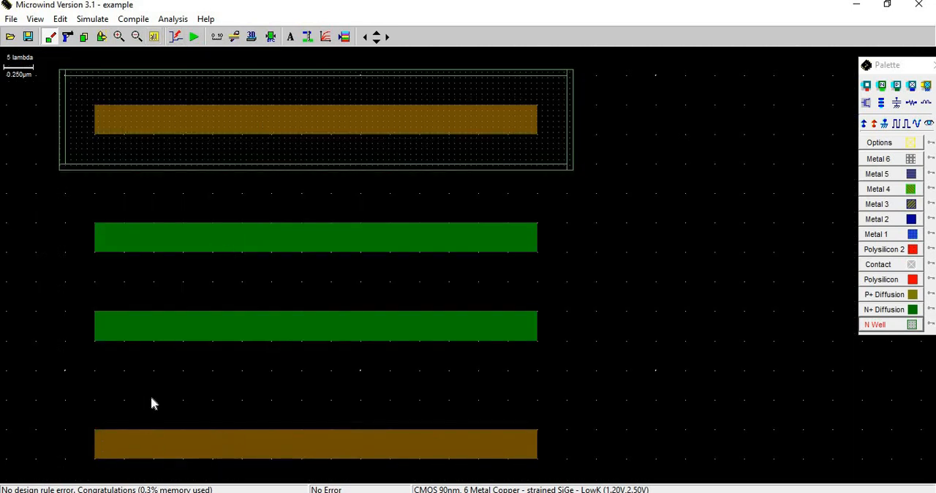
{"action": "scroll", "coordinate": [153, 388], "scroll_direction": "down", "scroll_amount": 1}
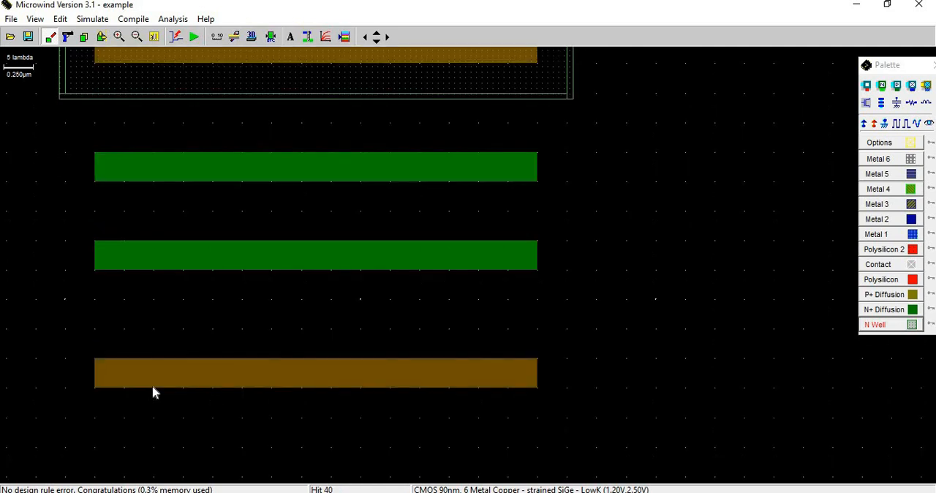
{"action": "left_click", "coordinate": [882, 324]}
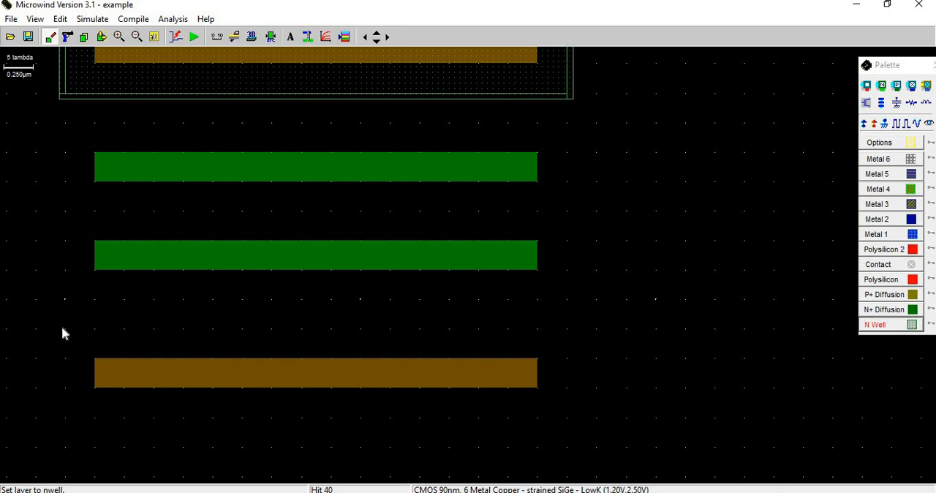
{"action": "left_click_drag", "start_coordinate": [64, 328], "coordinate": [567, 419]}
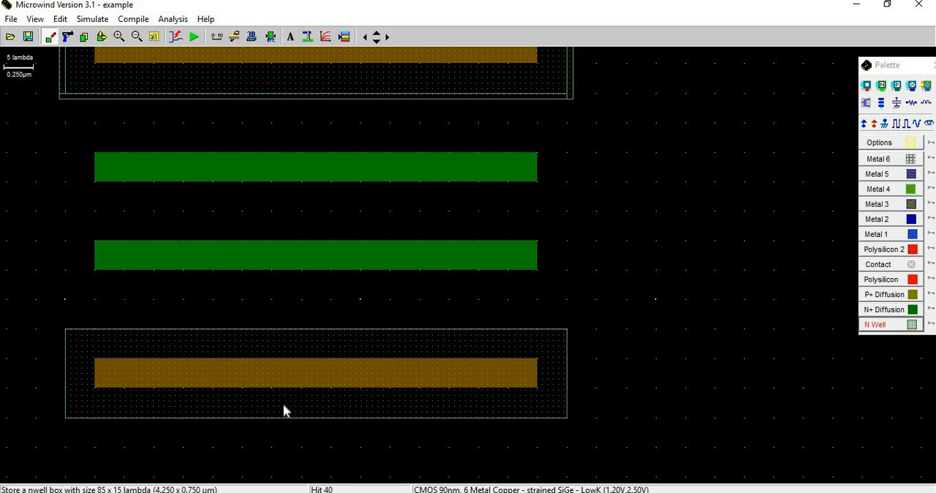
{"action": "left_click", "coordinate": [271, 40]}
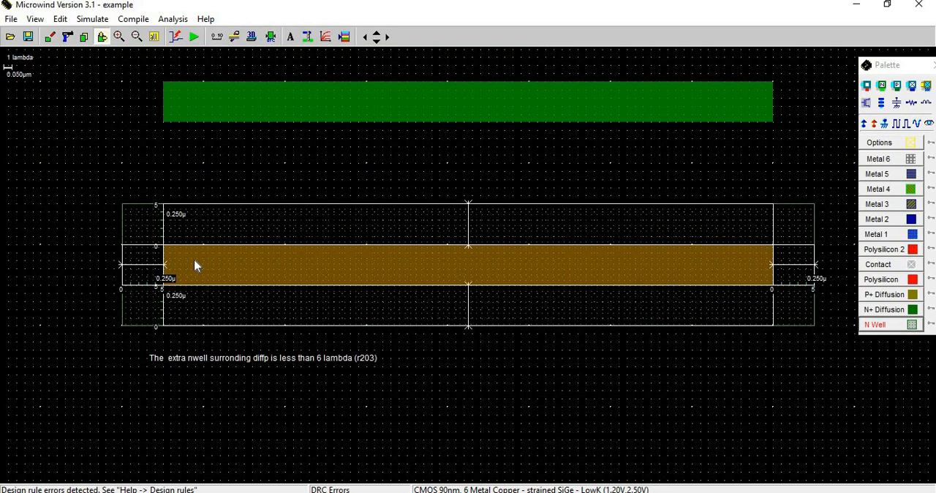
Widen the lower N well by 1 lambda on every side with thin N well boxes and recheck the design rules.
{"action": "left_click", "coordinate": [884, 324]}
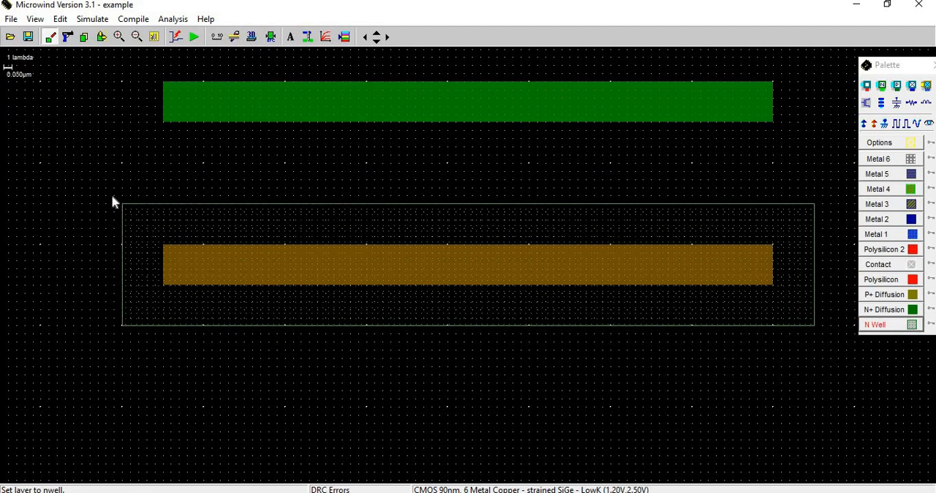
{"action": "left_click_drag", "start_coordinate": [116, 194], "coordinate": [814, 333]}
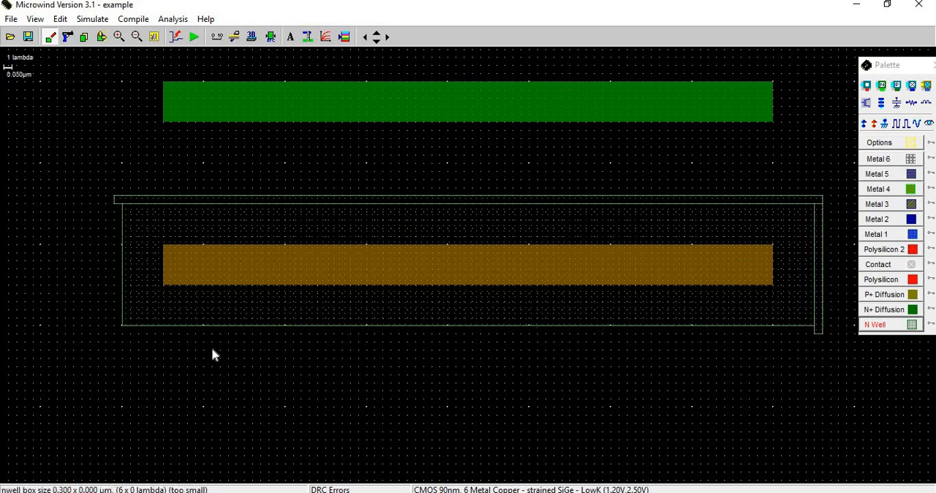
{"action": "left_click_drag", "start_coordinate": [212, 350], "coordinate": [124, 209]}
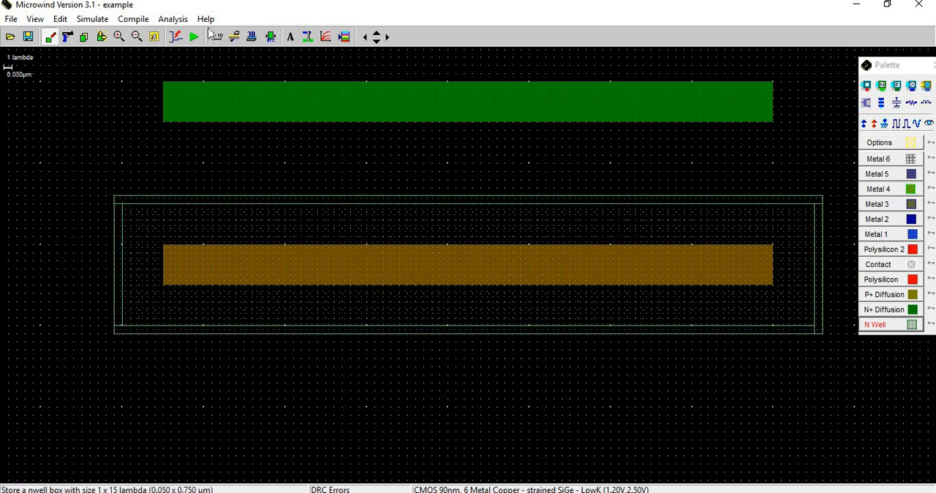
Draw a horizontal Metal 1 rail about 95 x 5 lambda above the upper N well.
{"action": "left_click", "coordinate": [156, 41]}
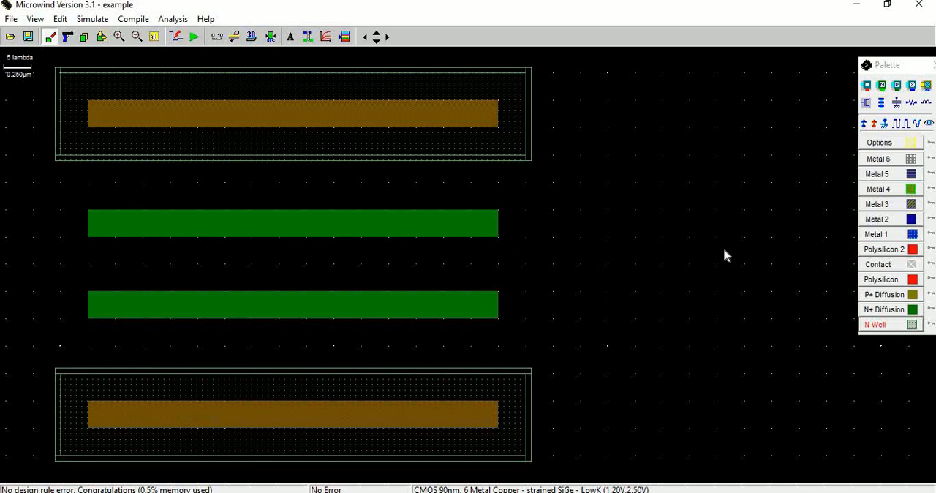
{"action": "left_click", "coordinate": [884, 236]}
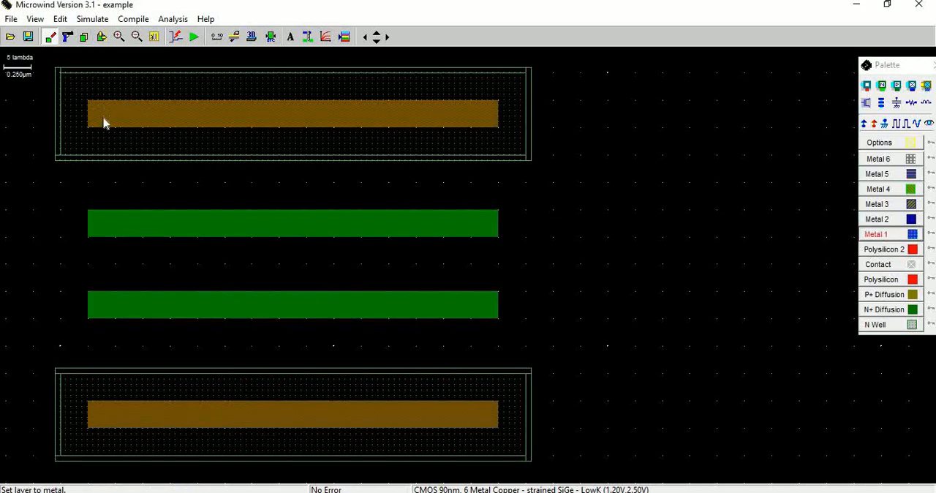
{"action": "scroll", "coordinate": [104, 123], "scroll_direction": "up", "scroll_amount": 1}
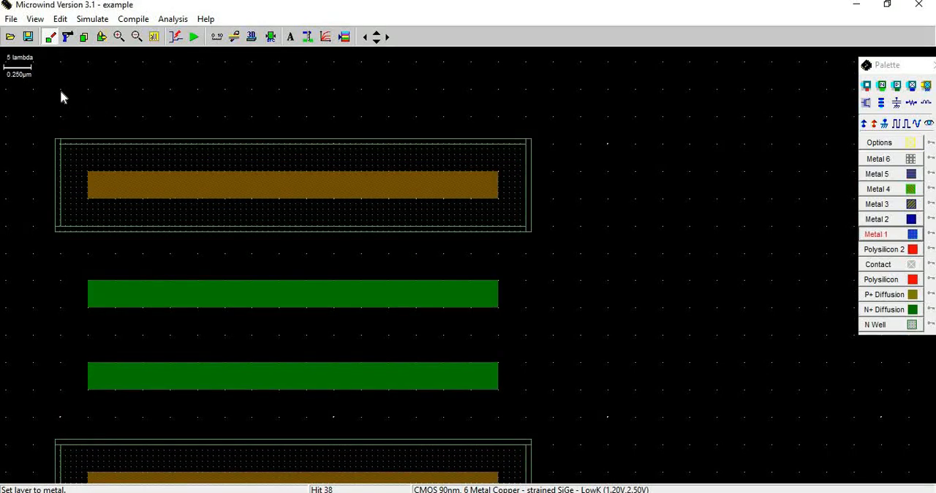
{"action": "left_click_drag", "start_coordinate": [480, 116], "coordinate": [553, 116]}
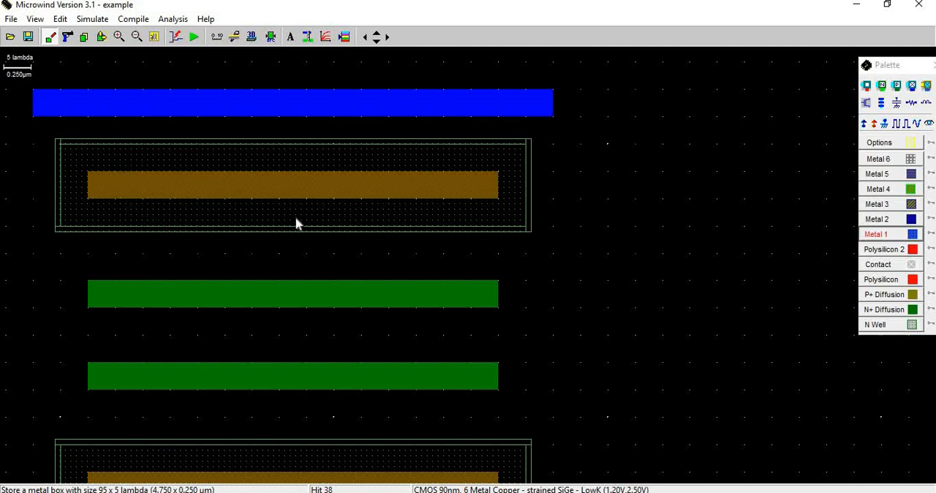
Draw a Metal 1 rail about 96 x 4 lambda between the two N+ diffusion strips and run the design rule check.
{"action": "key", "text": "Down"}
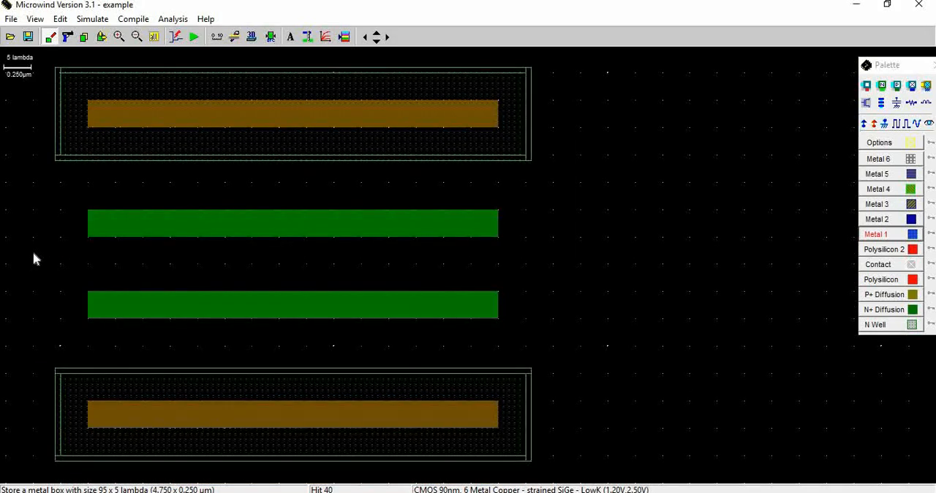
{"action": "left_click_drag", "start_coordinate": [33, 254], "coordinate": [559, 272]}
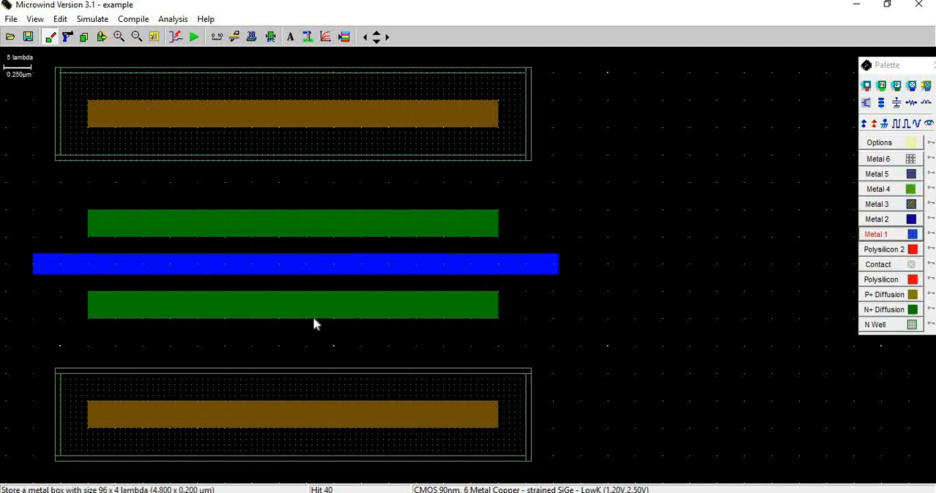
{"action": "left_click", "coordinate": [270, 37]}
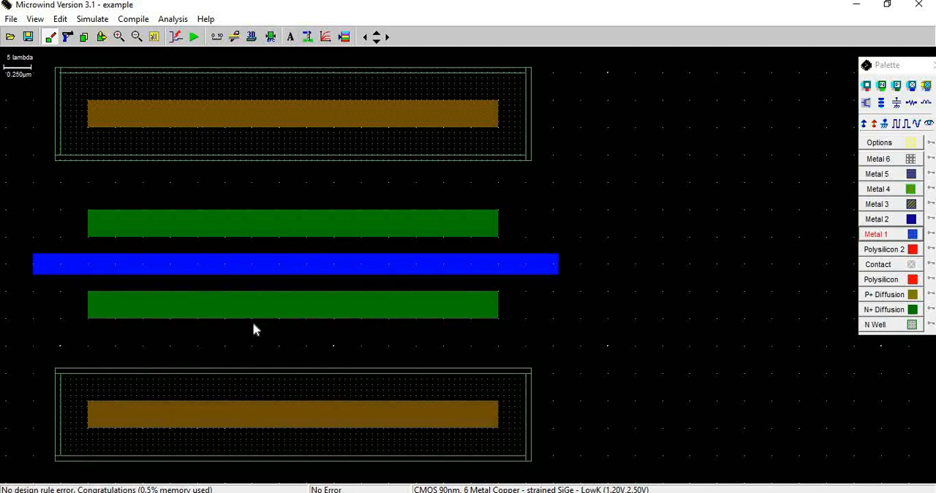
Draw a Metal 1 rail about 95 x 5 lambda below the lower N well, check the design rules and show the whole layout.
{"action": "scroll", "coordinate": [254, 330], "scroll_direction": "down", "scroll_amount": 2}
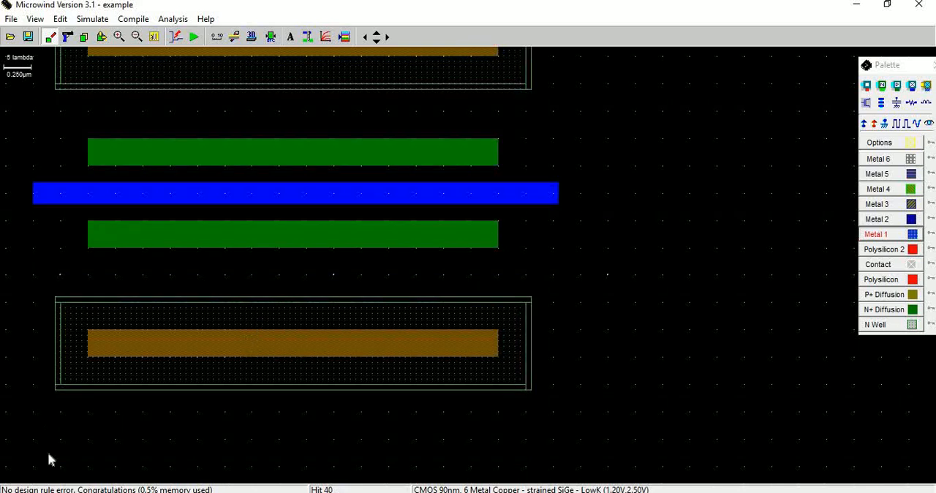
{"action": "left_click_drag", "start_coordinate": [33, 412], "coordinate": [556, 436]}
{"action": "left_click_drag", "start_coordinate": [555, 438], "coordinate": [555, 439]}
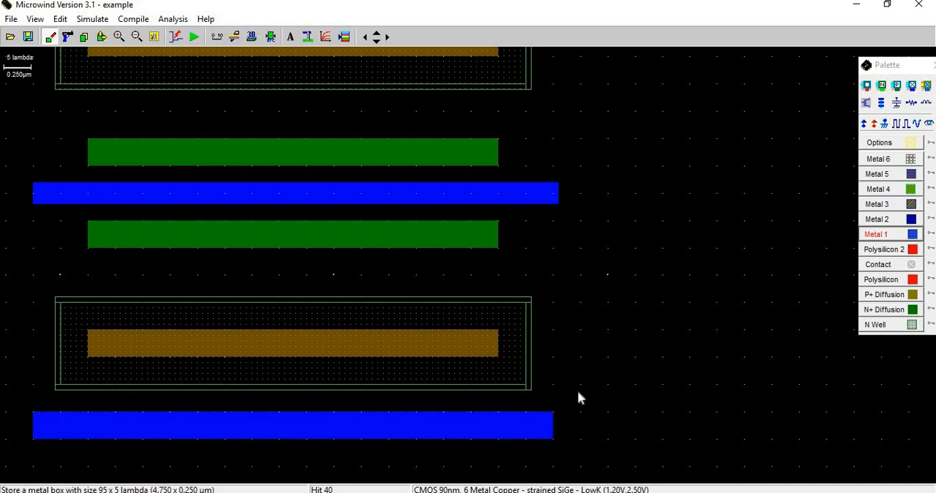
{"action": "left_click", "coordinate": [271, 37]}
{"action": "left_click", "coordinate": [154, 38]}
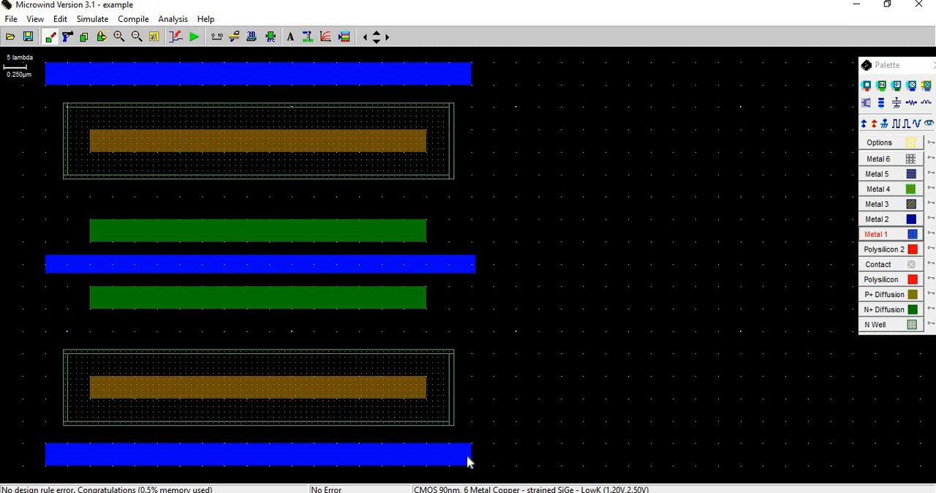
Switch to the PowerPoint presentation to consult the Static Multiport Register schematic.
{"action": "key", "text": "alt+Tab"}
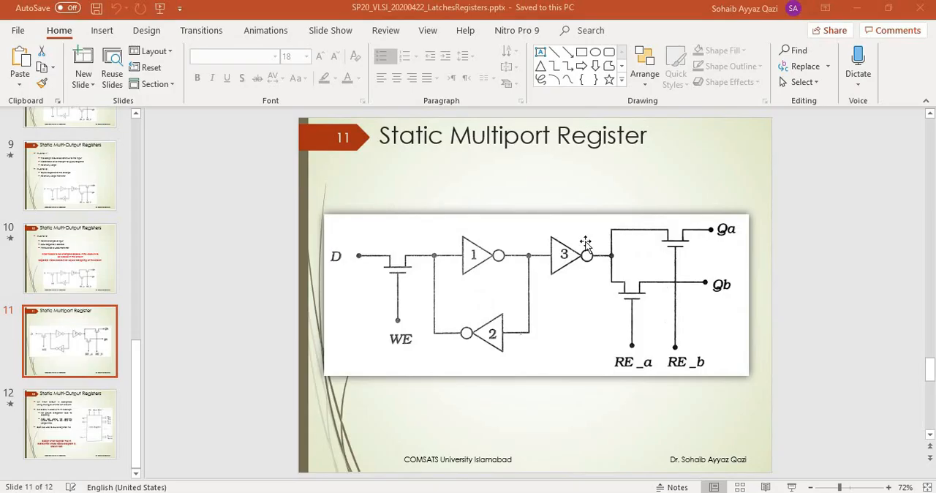
Switch back to Microwind, draw a vertical polysilicon gate about 3 x 66 lambda across all four diffusion strips near their left ends, and check design rules.
{"action": "left_click", "coordinate": [559, 255]}
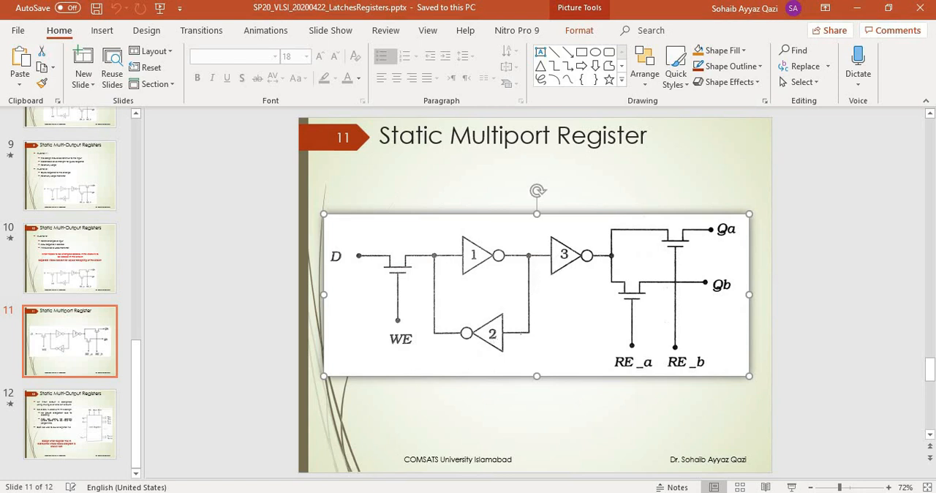
{"action": "key", "text": "alt+Tab"}
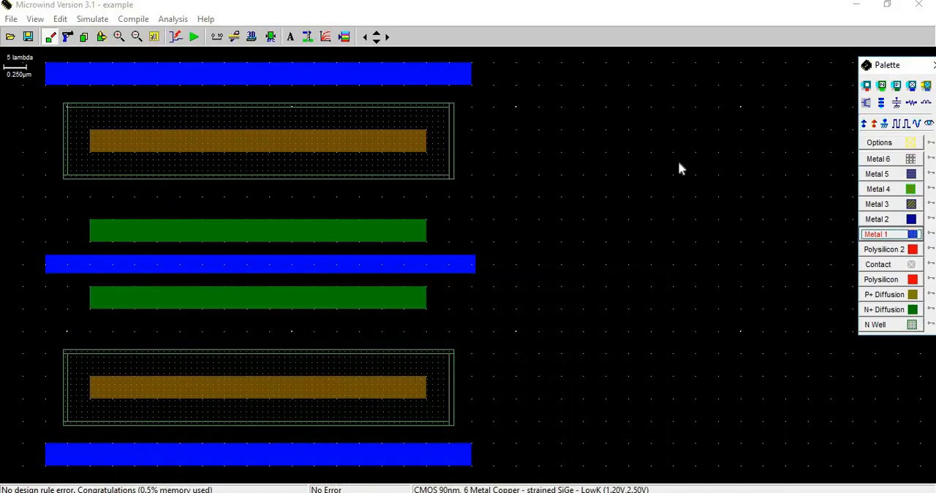
{"action": "left_click", "coordinate": [895, 280]}
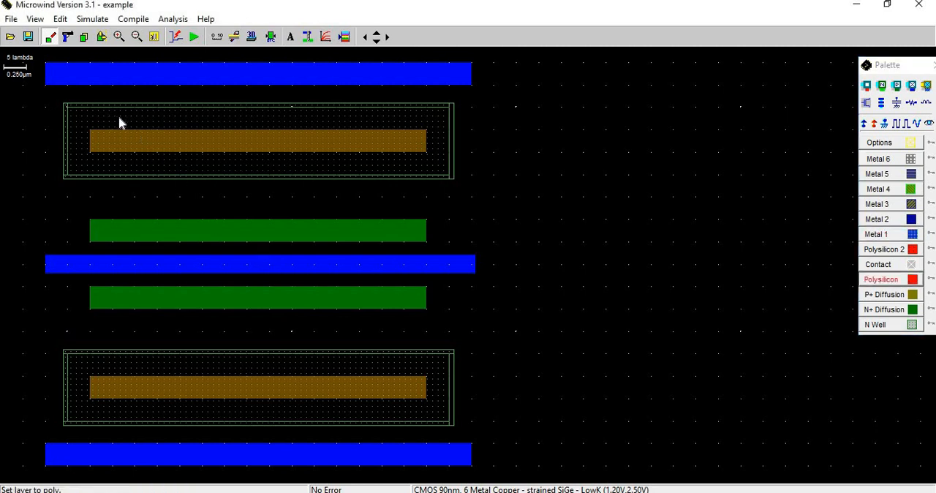
{"action": "left_click_drag", "start_coordinate": [119, 116], "coordinate": [134, 419]}
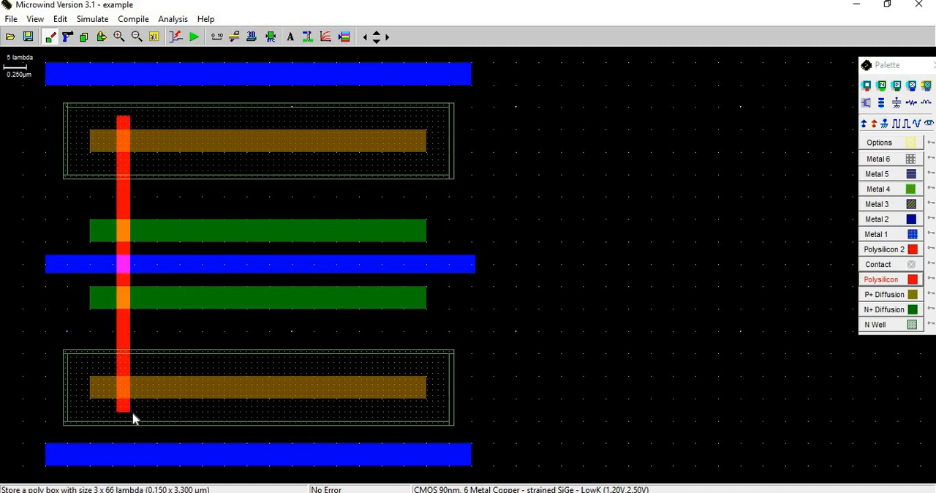
{"action": "left_click", "coordinate": [272, 41]}
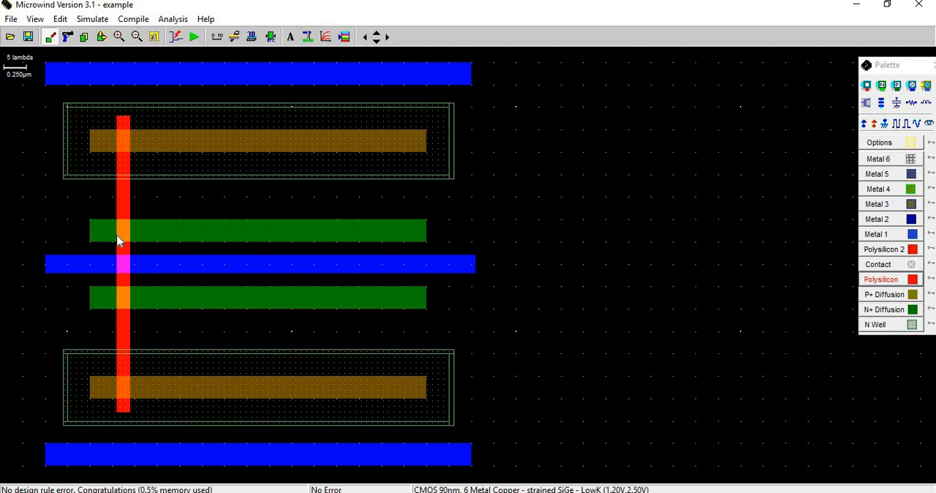
After consulting the PowerPoint schematic, place a P+ contact at the upper P+ strip's left end and link it to the upper rail with about 4 x 17 lambda of Metal 1.
{"action": "key", "text": "alt+Tab"}
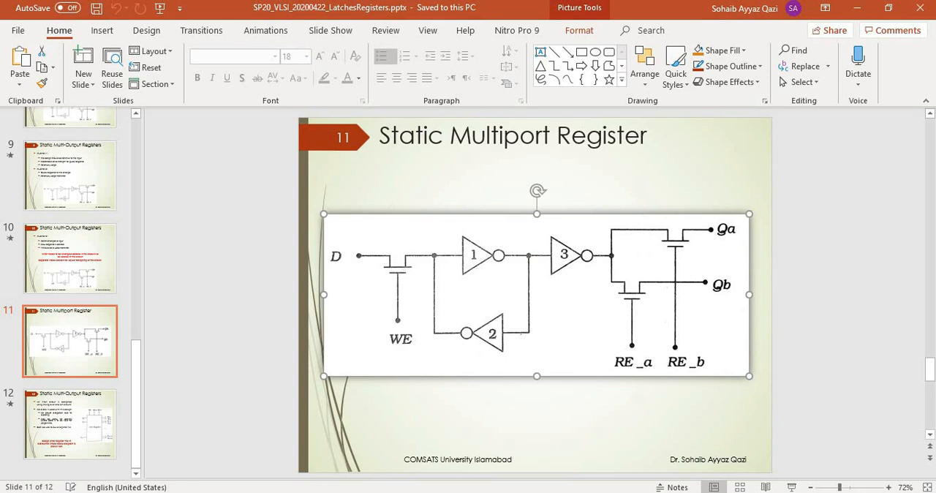
{"action": "left_click", "coordinate": [320, 492]}
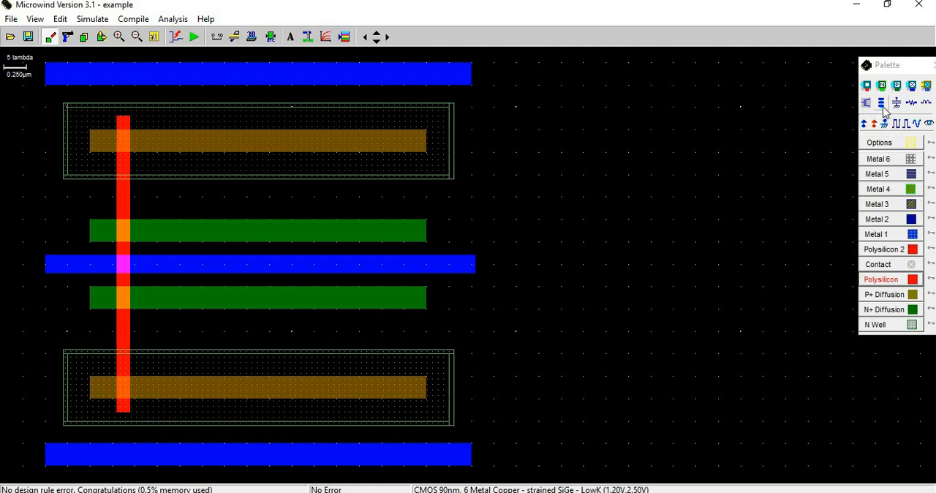
{"action": "left_click", "coordinate": [877, 265]}
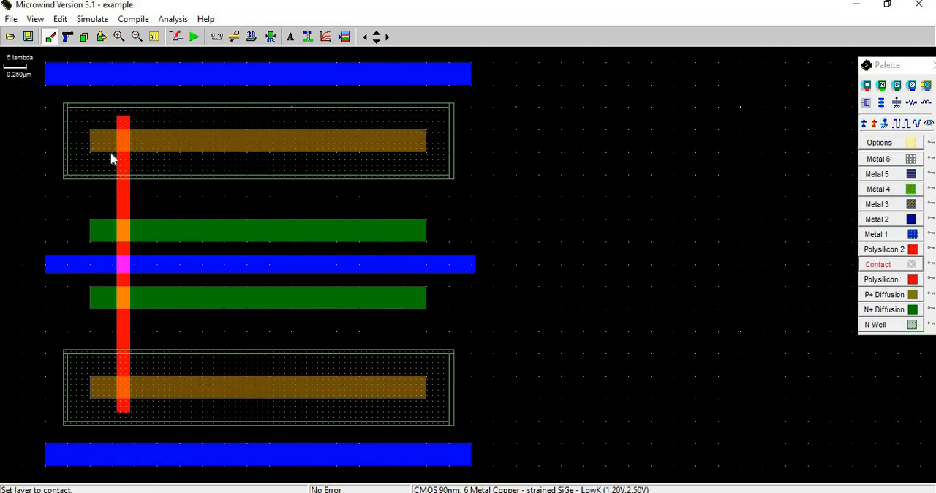
{"action": "left_click", "coordinate": [898, 87]}
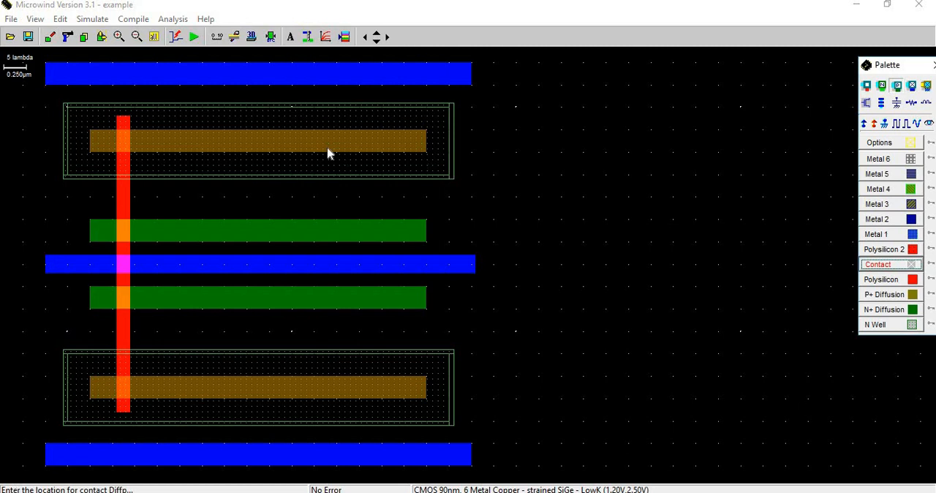
{"action": "left_click", "coordinate": [101, 140]}
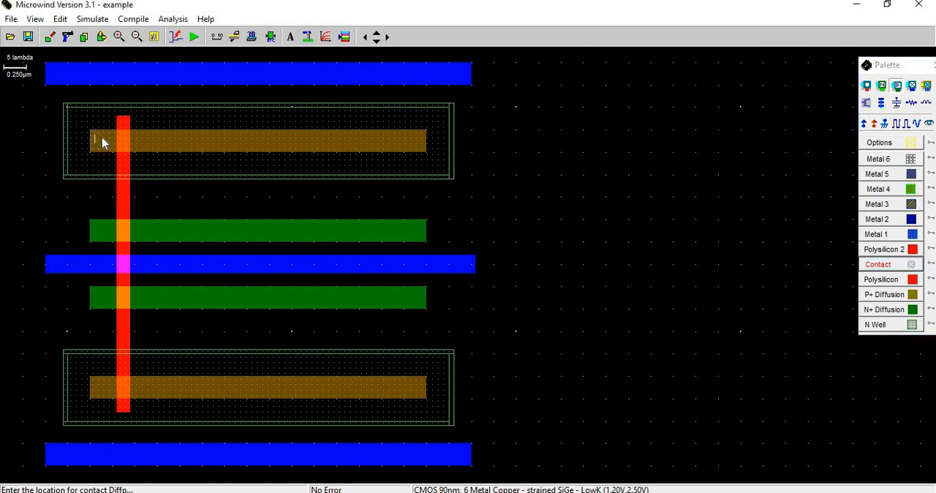
{"action": "left_click", "coordinate": [272, 36]}
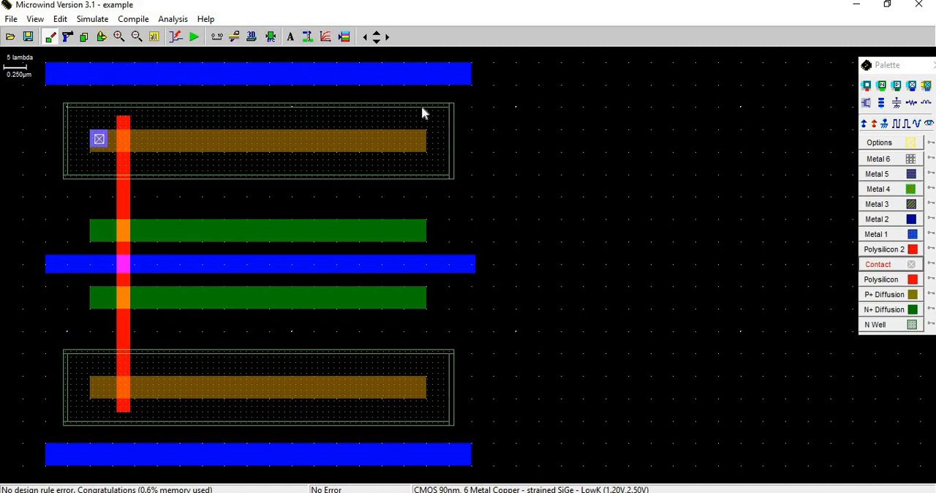
{"action": "left_click", "coordinate": [900, 236]}
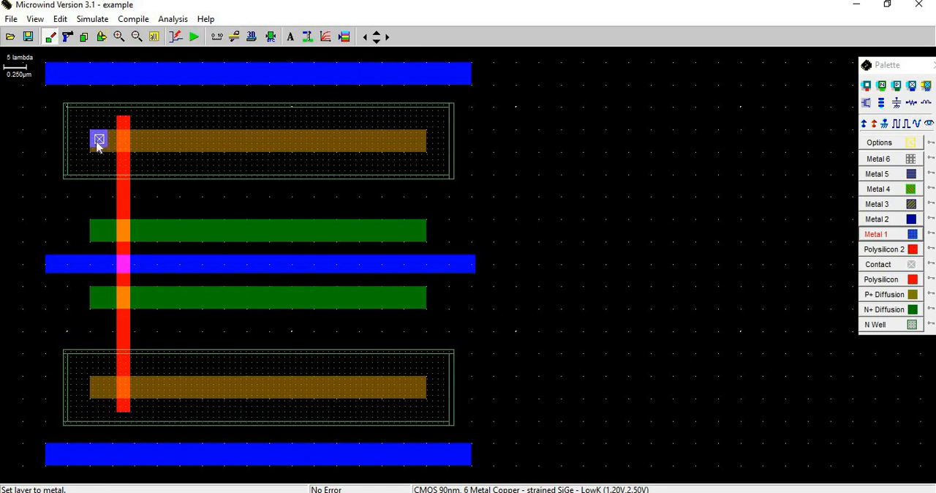
{"action": "left_click_drag", "start_coordinate": [103, 145], "coordinate": [90, 74]}
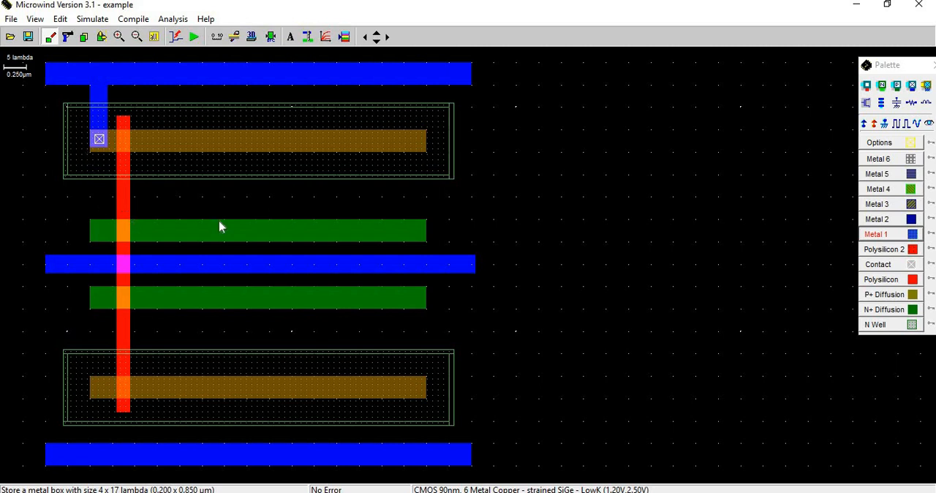
Place an N+ contact at the upper N+ strip's left end, join it to the middle rail with about 4 x 10 lambda of Metal 1, and check design rules.
{"action": "left_click", "coordinate": [882, 86]}
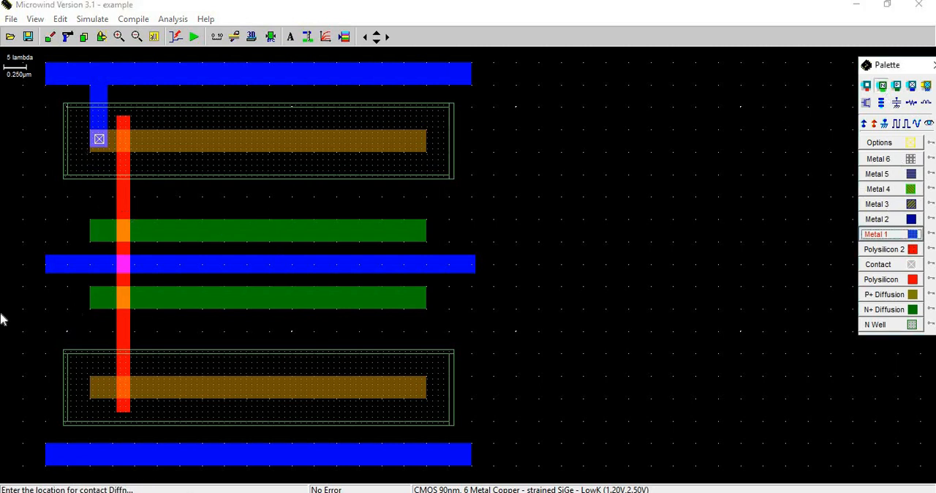
{"action": "left_click", "coordinate": [102, 239]}
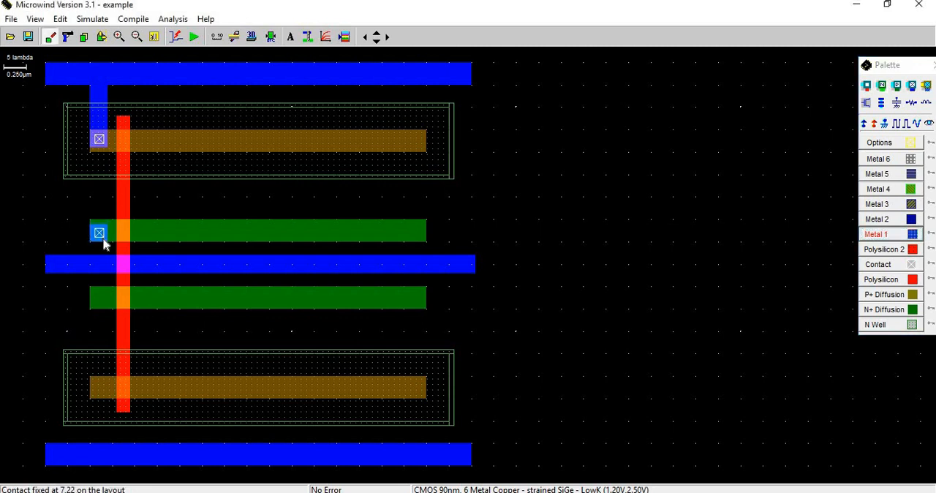
{"action": "left_click", "coordinate": [271, 36]}
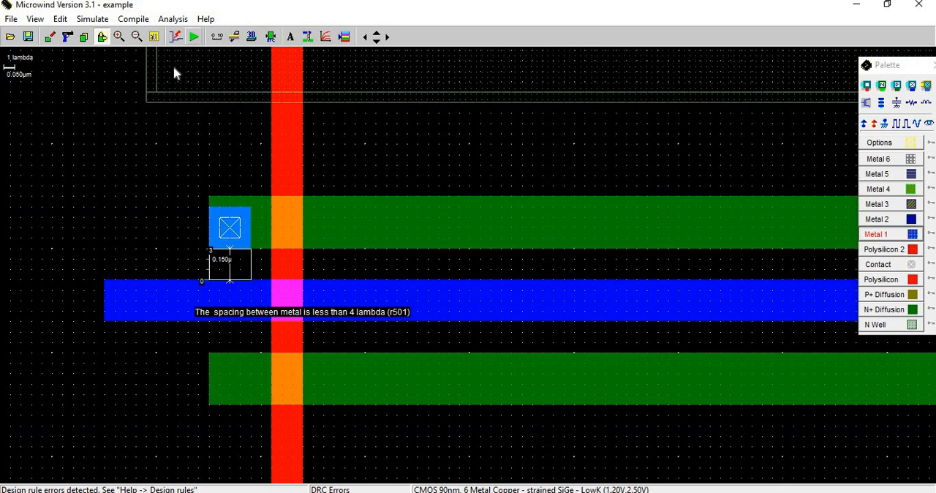
{"action": "left_click", "coordinate": [881, 235]}
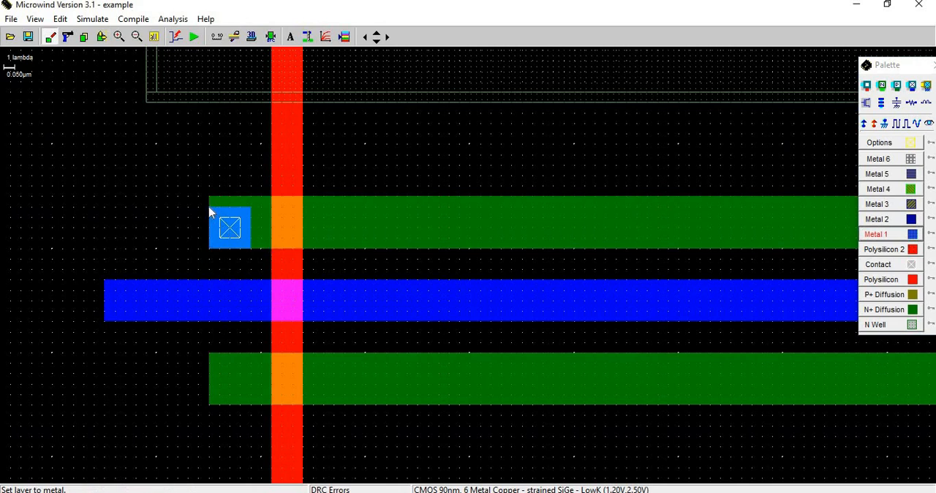
{"action": "mouse_move", "coordinate": [210, 212]}
{"action": "left_mouse_down"}
{"action": "mouse_move", "coordinate": [261, 320]}
{"action": "mouse_move", "coordinate": [253, 320]}
{"action": "left_mouse_up"}
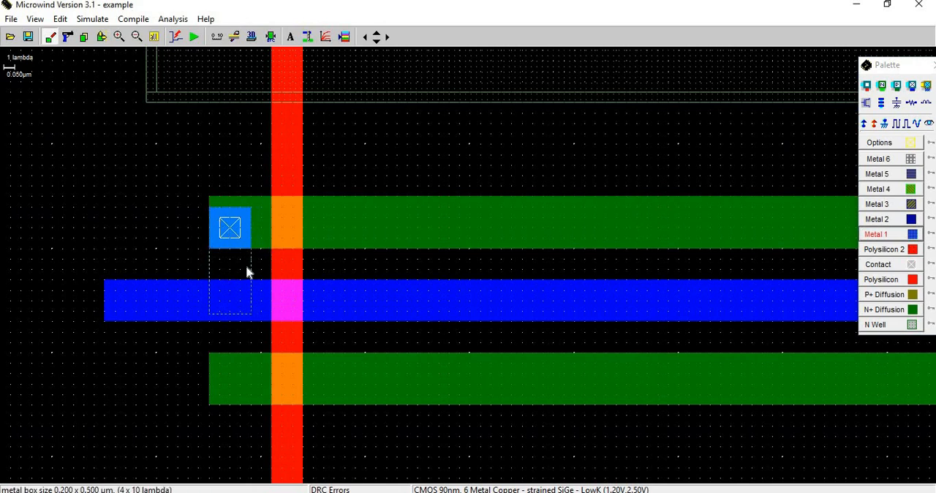
{"action": "left_click", "coordinate": [270, 36]}
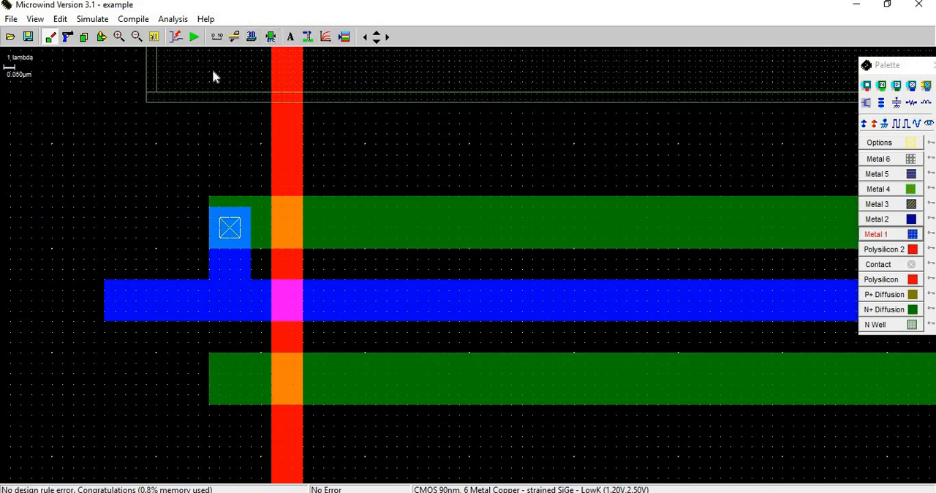
{"action": "left_click", "coordinate": [153, 36]}
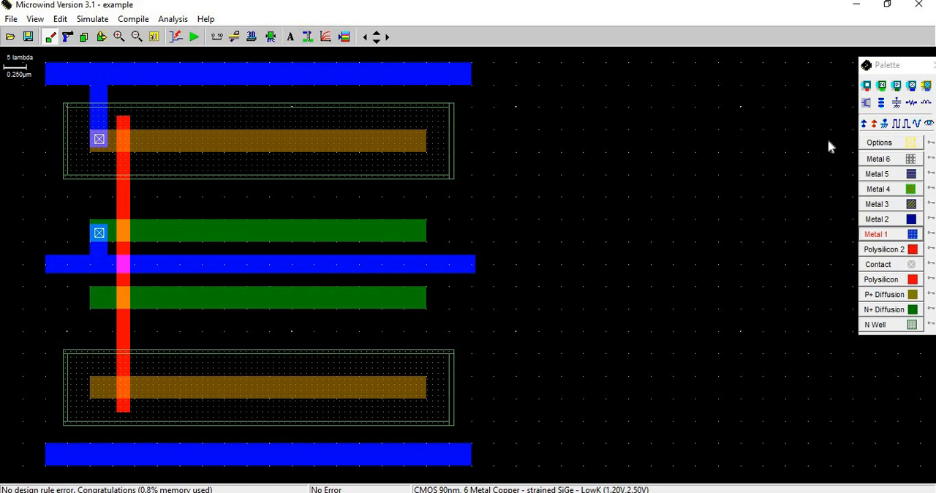
Place an N+ contact at the lower N+ strip's left end and join it to the middle rail with about 4 x 11 lambda of Metal 1.
{"action": "left_click", "coordinate": [883, 88]}
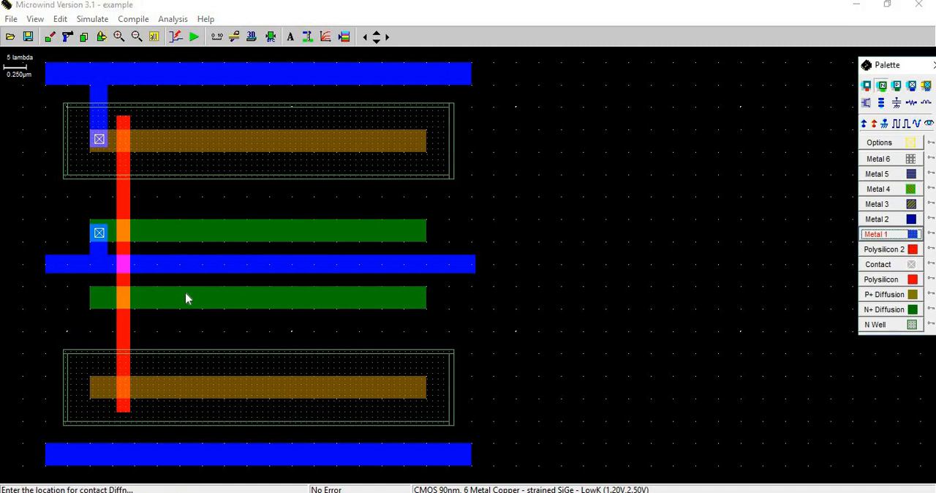
{"action": "left_click", "coordinate": [100, 300]}
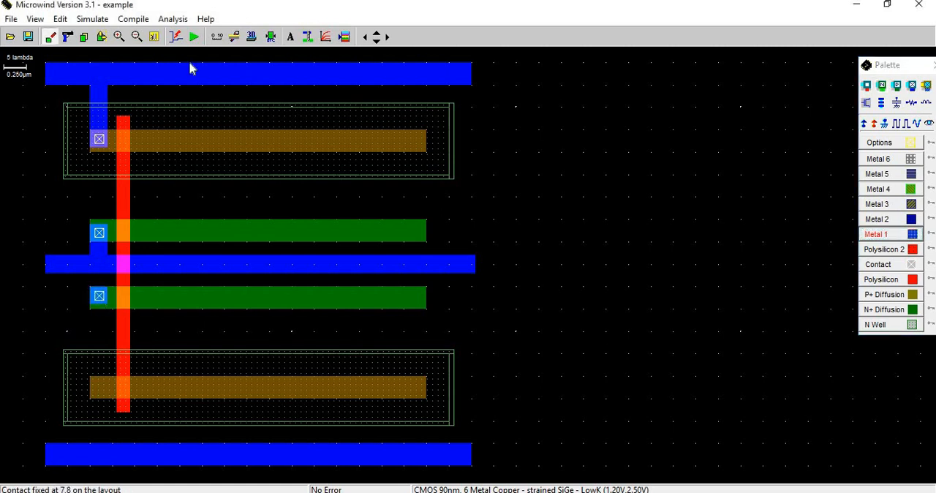
{"action": "left_click", "coordinate": [891, 239]}
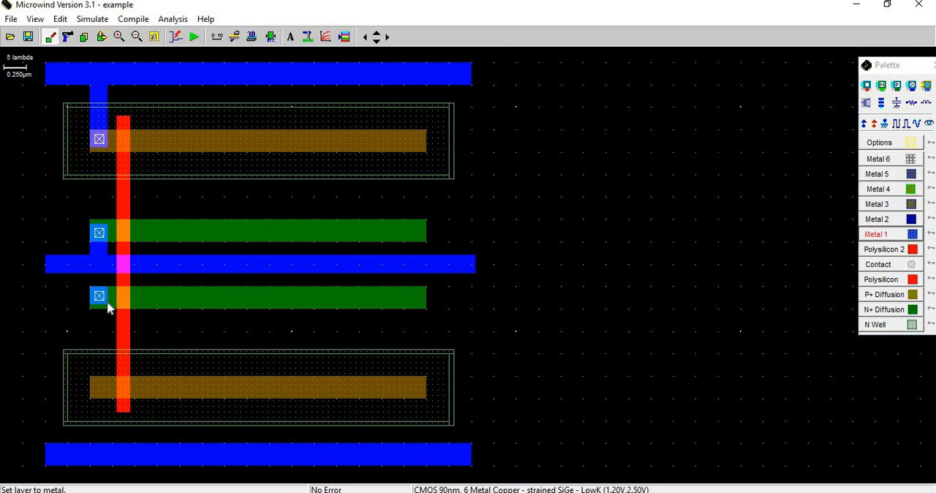
{"action": "mouse_move", "coordinate": [108, 302]}
{"action": "left_mouse_down"}
{"action": "mouse_move", "coordinate": [92, 258]}
{"action": "mouse_move", "coordinate": [107, 255]}
{"action": "mouse_move", "coordinate": [86, 260]}
{"action": "mouse_move", "coordinate": [92, 253]}
{"action": "mouse_move", "coordinate": [95, 309]}
{"action": "left_mouse_up"}
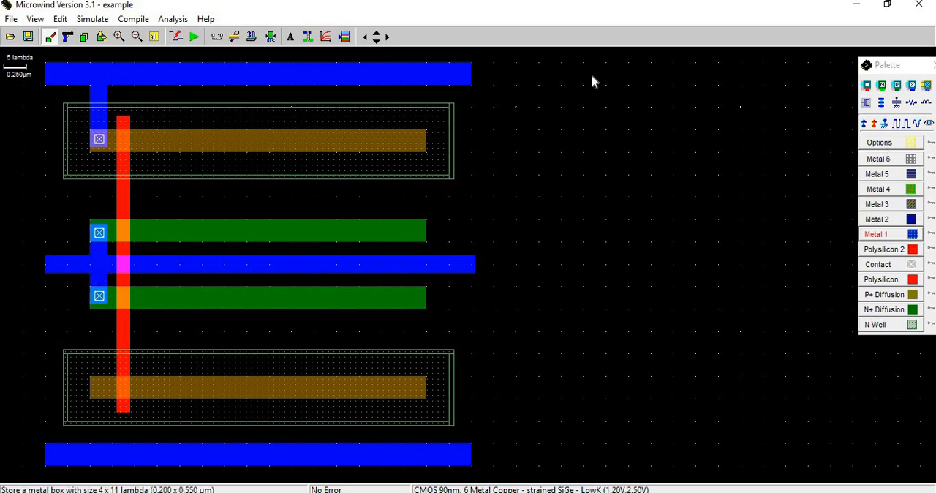
Place a P+ contact at the lower P+ strip's left end, link it to the lowest rail with about 4 x 17 lambda of Metal 1, and check design rules.
{"action": "left_click", "coordinate": [865, 103]}
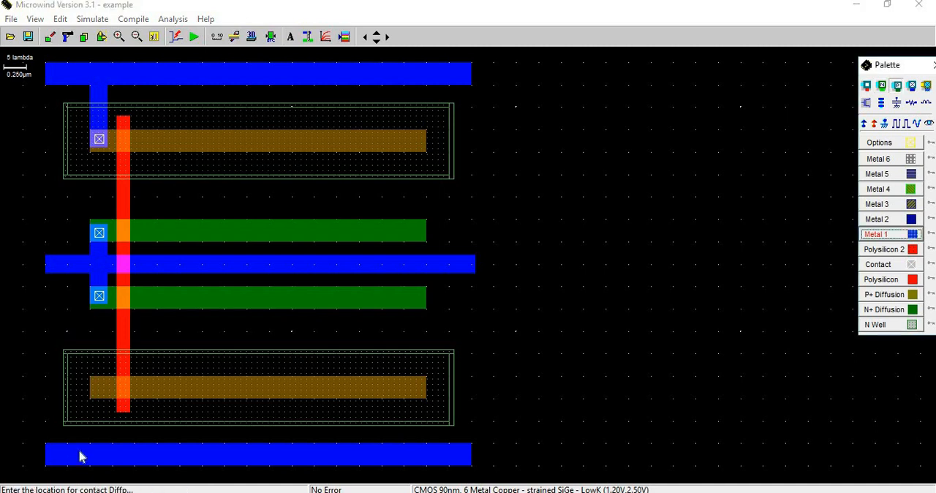
{"action": "left_click", "coordinate": [99, 395]}
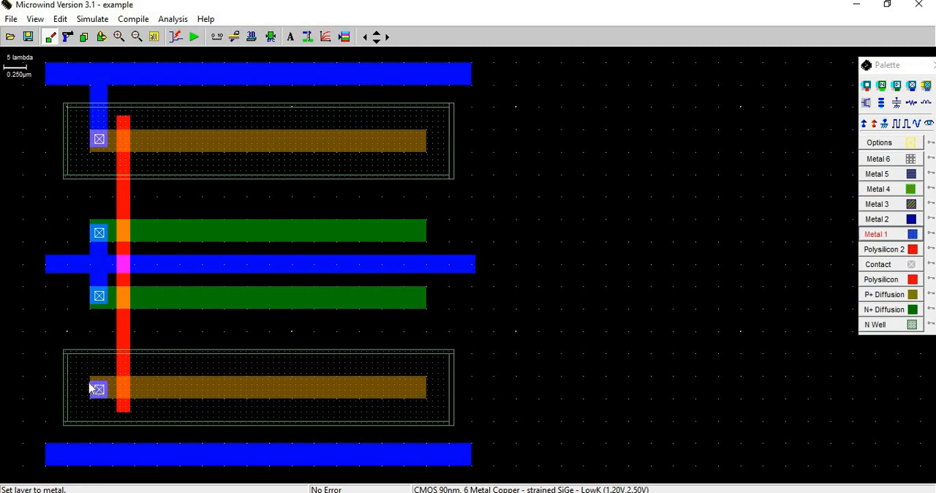
{"action": "left_click_drag", "start_coordinate": [106, 412], "coordinate": [107, 452]}
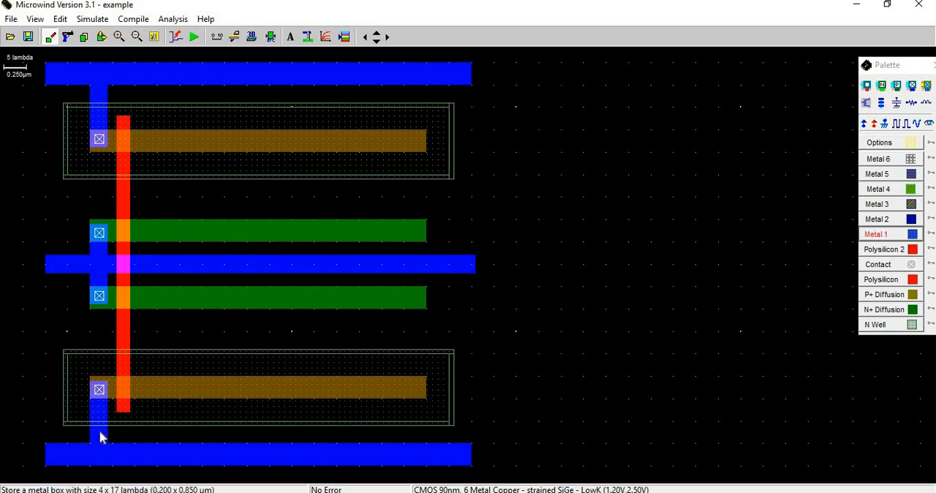
{"action": "left_click", "coordinate": [271, 38]}
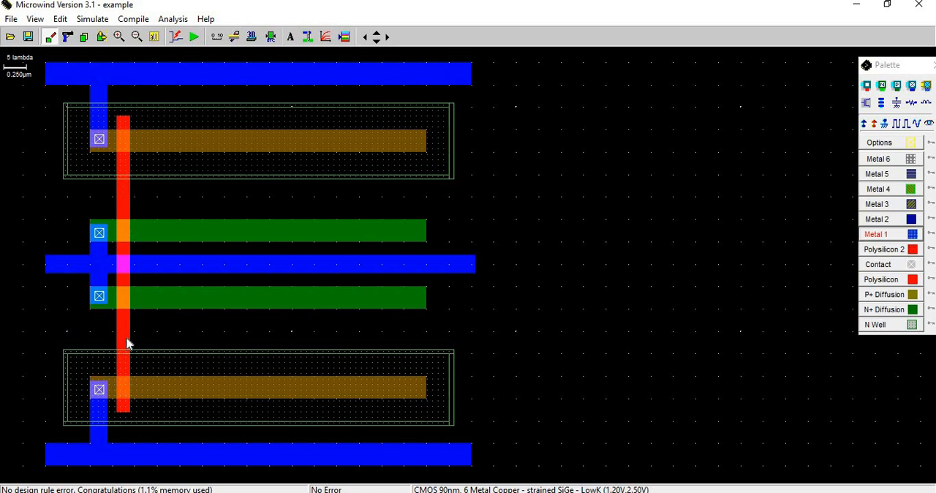
Draw a short polysilicon gate about 3 x 9 lambda across the lower N+ strip, right of the long gate, and run the design rule check.
{"action": "key", "text": "alt+Tab"}
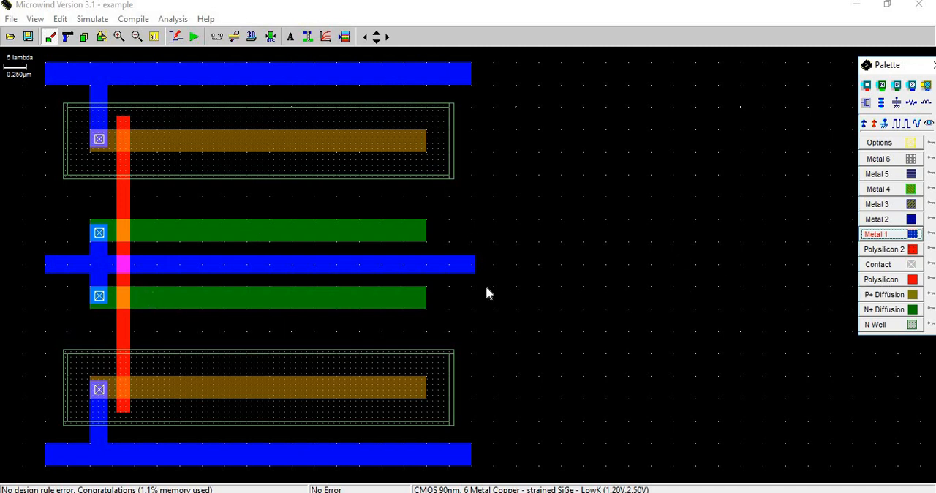
{"action": "left_click", "coordinate": [881, 279]}
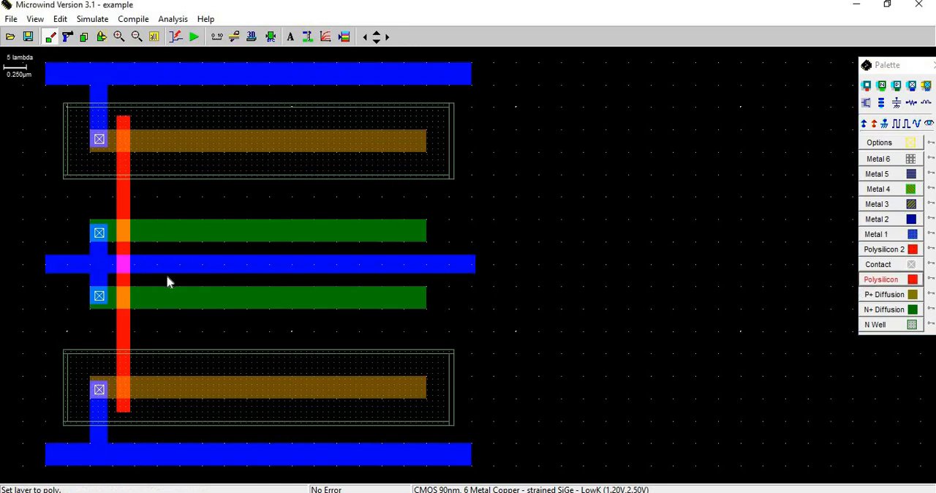
{"action": "left_click_drag", "start_coordinate": [167, 279], "coordinate": [182, 318]}
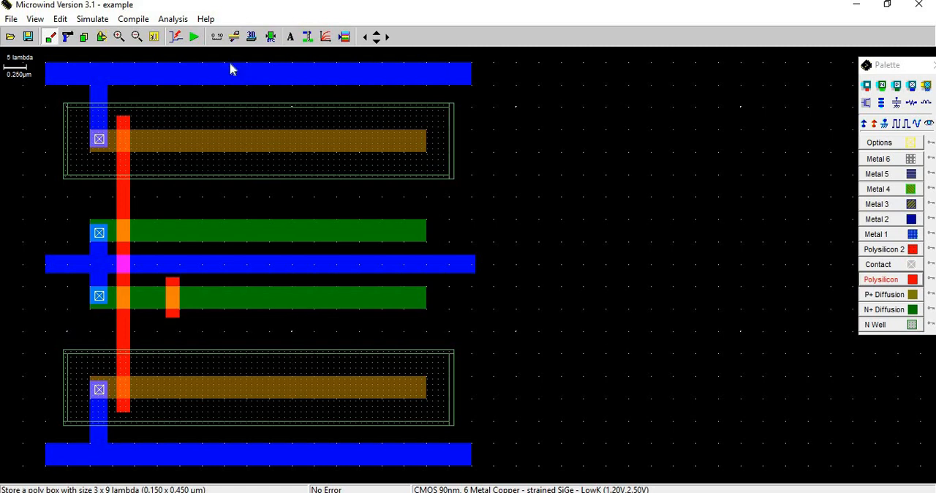
{"action": "left_click", "coordinate": [271, 38]}
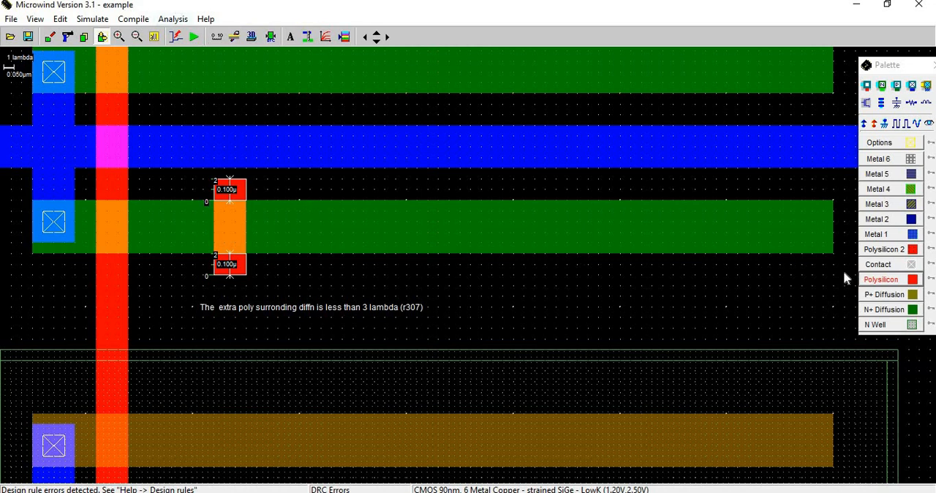
Extend the short polysilicon gate on the lower N+ strip by about 1 lambda at both its upper and lower ends.
{"action": "left_click", "coordinate": [881, 280]}
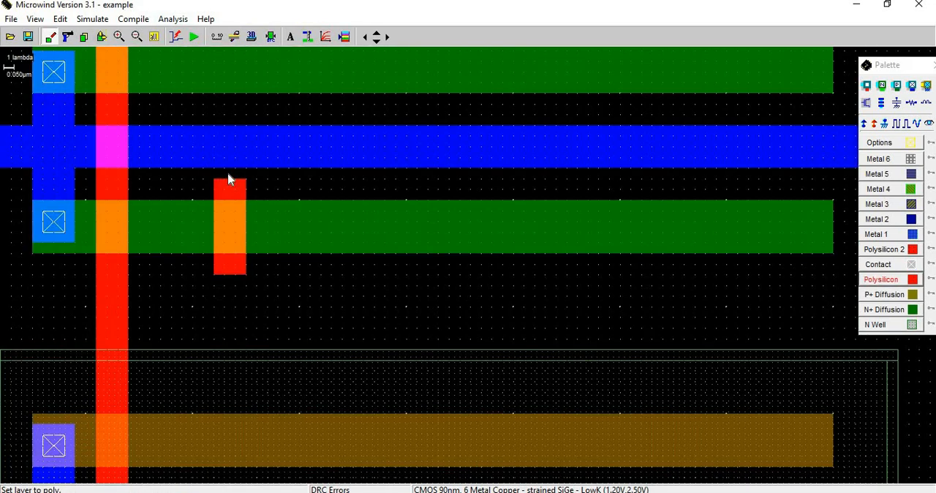
{"action": "left_click_drag", "start_coordinate": [215, 173], "coordinate": [245, 173]}
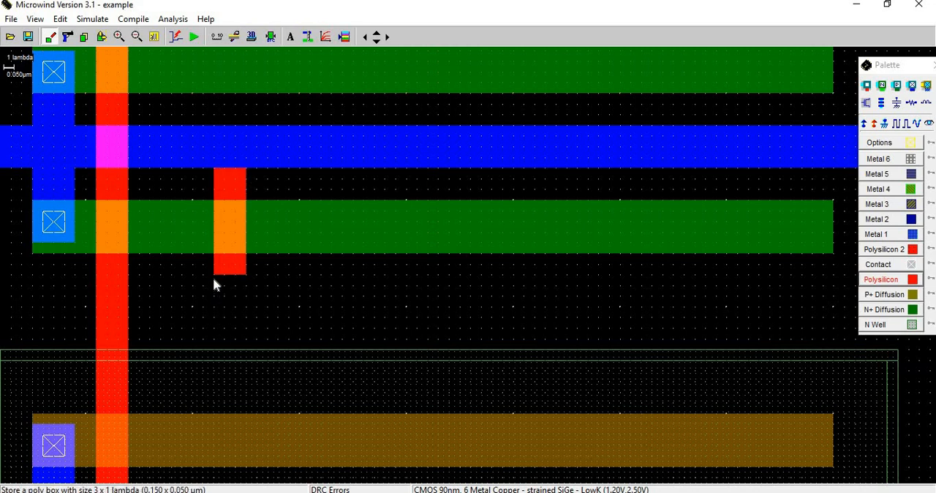
{"action": "left_click_drag", "start_coordinate": [216, 278], "coordinate": [250, 284]}
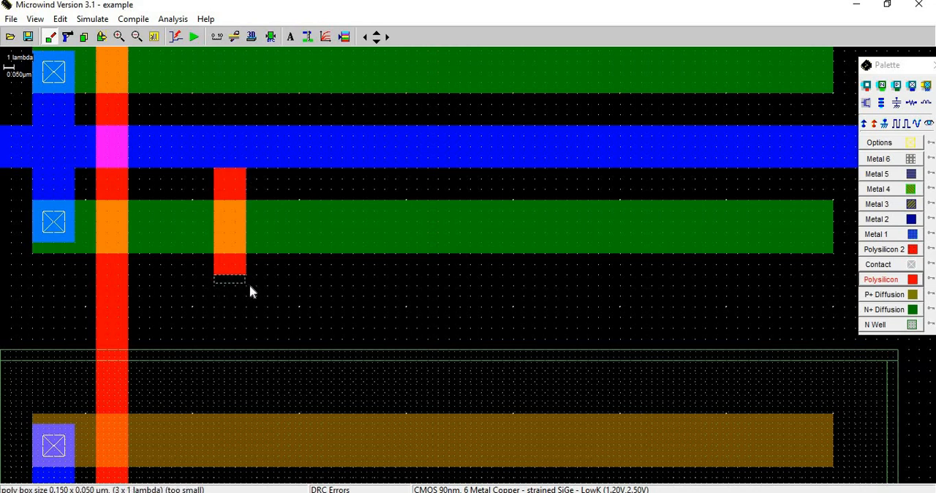
Run the design rule check on the extended gate and consult the Static Multiport Register schematic in PowerPoint.
{"action": "left_click", "coordinate": [268, 40]}
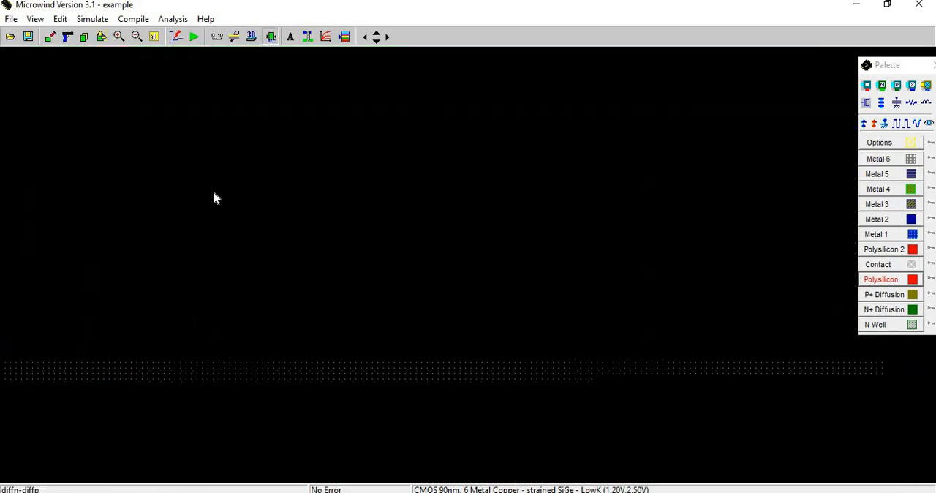
{"action": "left_click", "coordinate": [155, 38]}
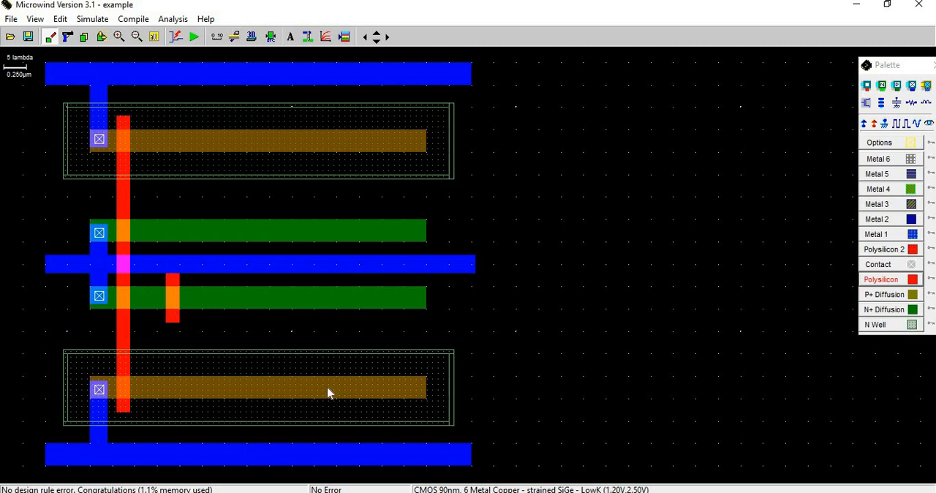
{"action": "key", "text": "alt+Tab"}
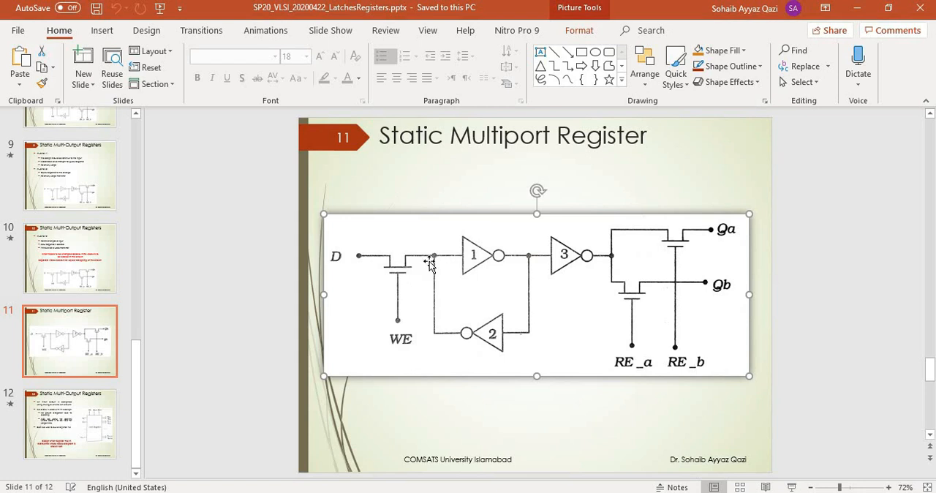
{"action": "left_click", "coordinate": [276, 492]}
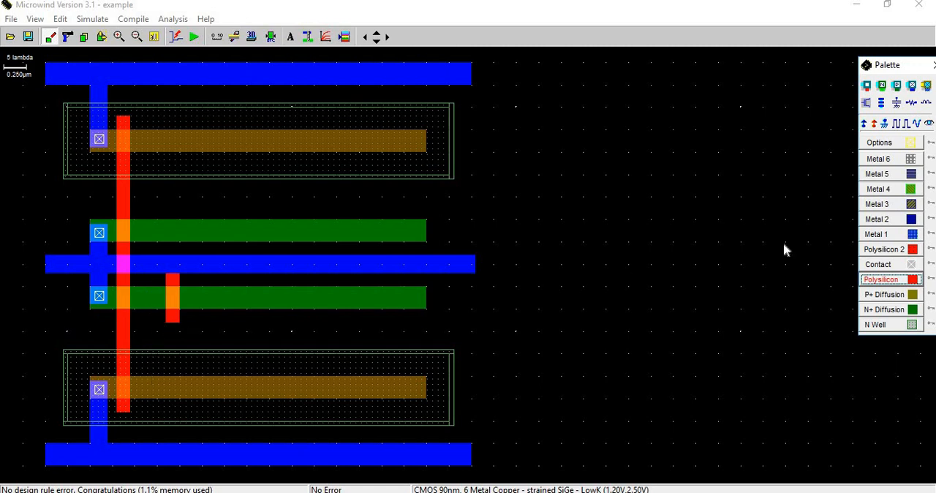
Place P+ contacts on the lower N+ and lower P+ strips just right of the long gate, and run the design rule check.
{"action": "left_click", "coordinate": [897, 86]}
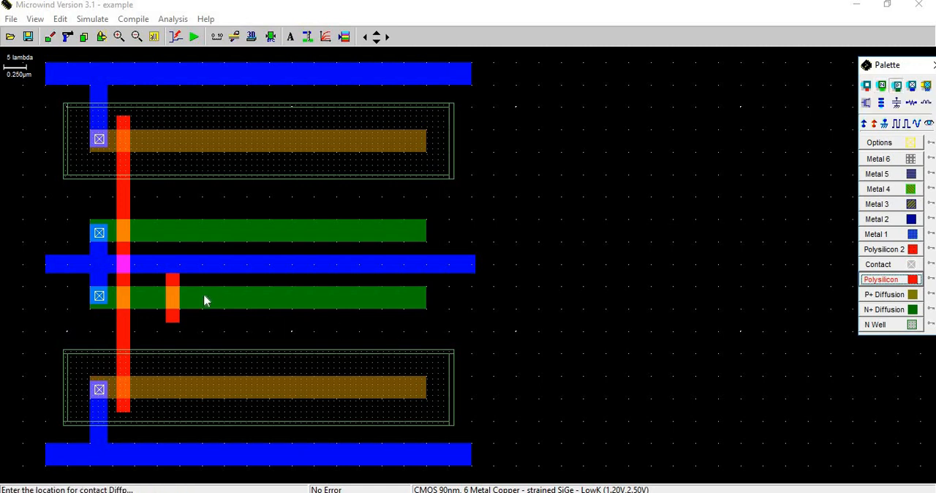
{"action": "left_click", "coordinate": [149, 300]}
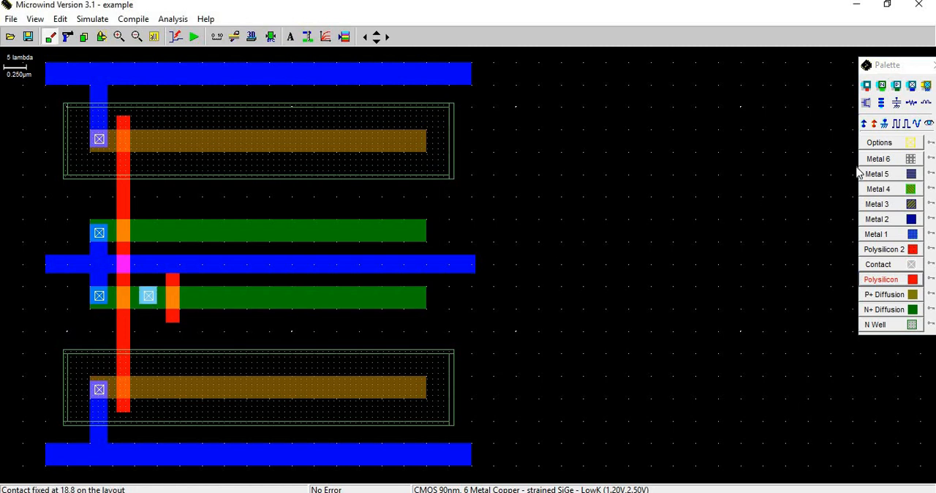
{"action": "left_click", "coordinate": [896, 86]}
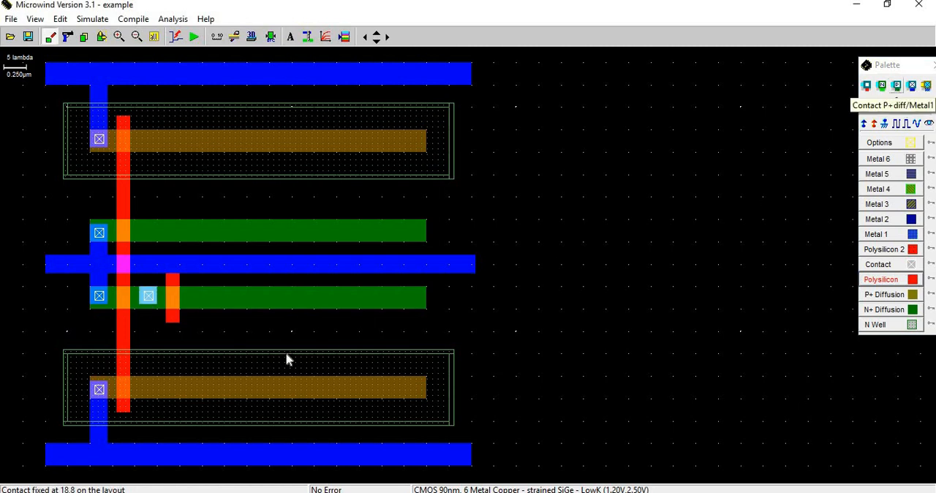
{"action": "left_click", "coordinate": [150, 391]}
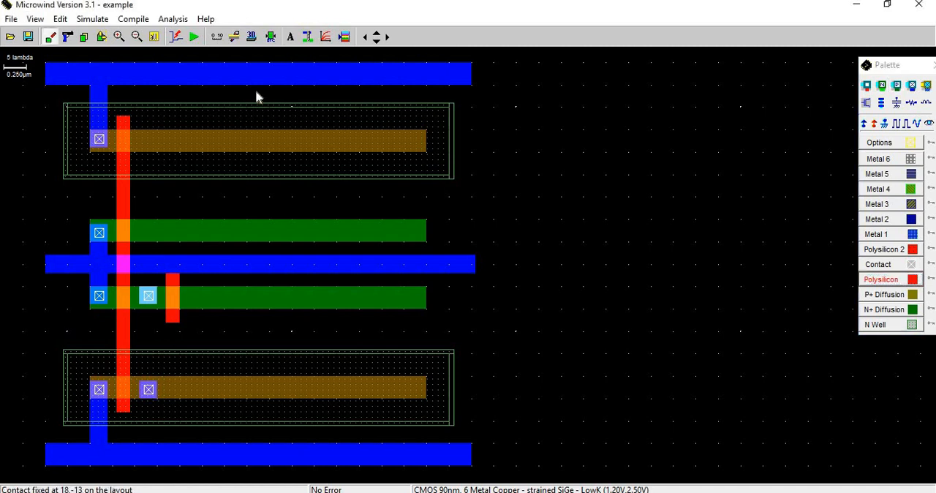
{"action": "left_click", "coordinate": [271, 38]}
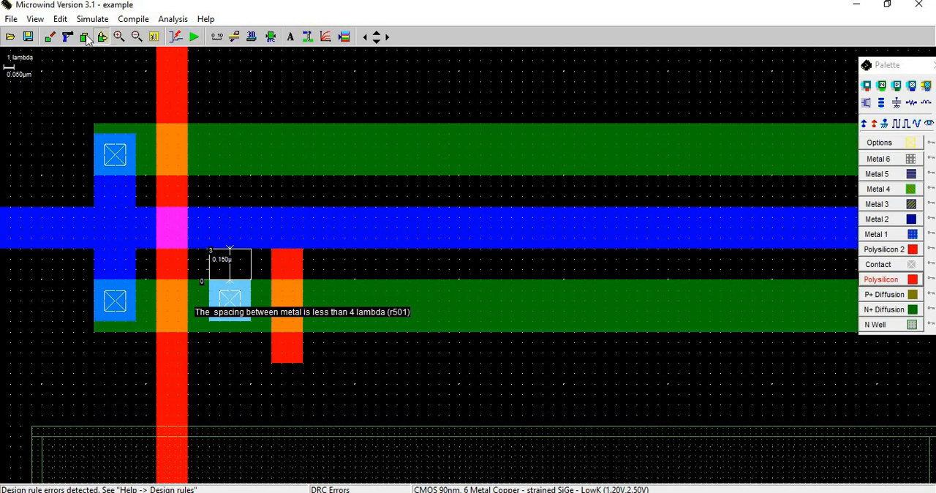
Try to move the P+ contact on the lower N+ strip away from the middle rail.
{"action": "left_click", "coordinate": [231, 310]}
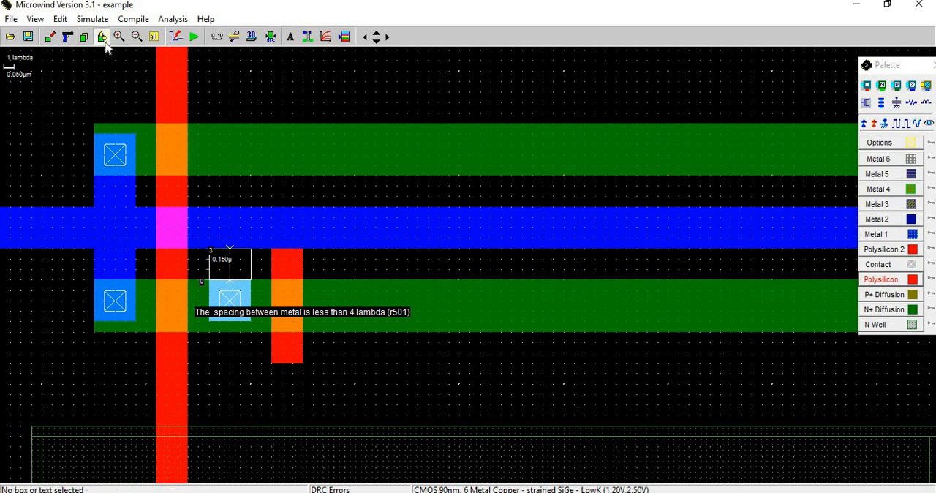
{"action": "left_click", "coordinate": [103, 39]}
{"action": "left_click", "coordinate": [228, 318]}
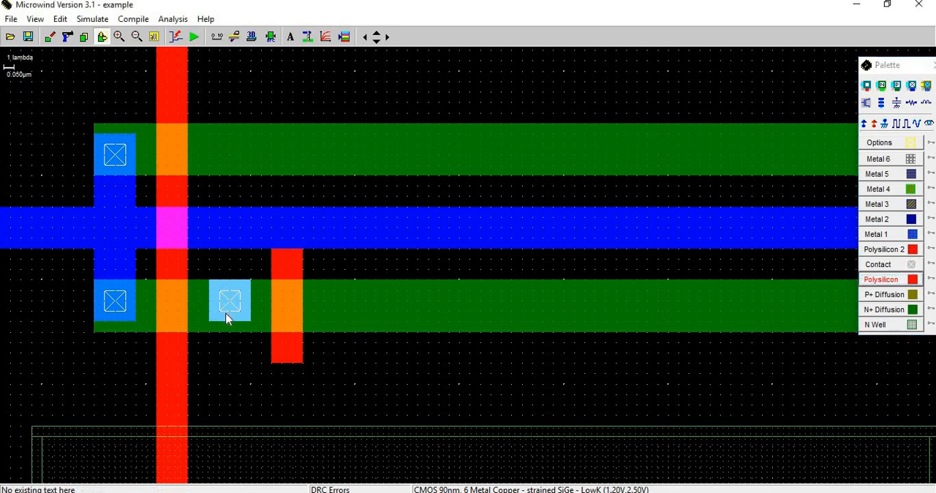
Cut out the misplaced contact with its section of the lower N+ strip and refill the gap with 7 x 5 lambda of N+ diffusion.
{"action": "left_click", "coordinate": [64, 42]}
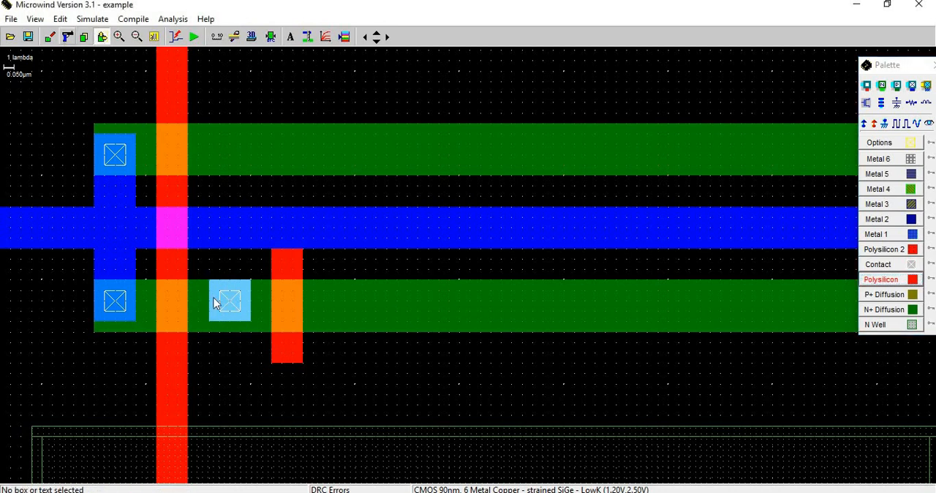
{"action": "left_click", "coordinate": [233, 308]}
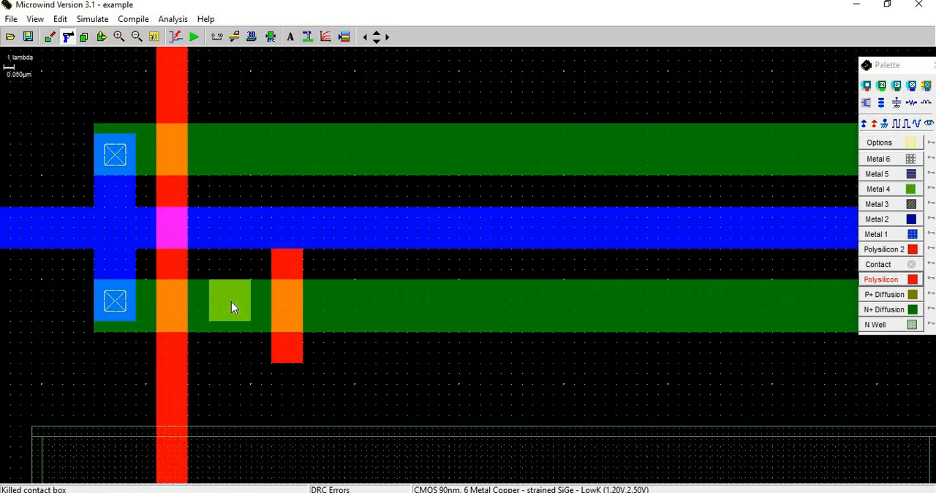
{"action": "left_click", "coordinate": [232, 306]}
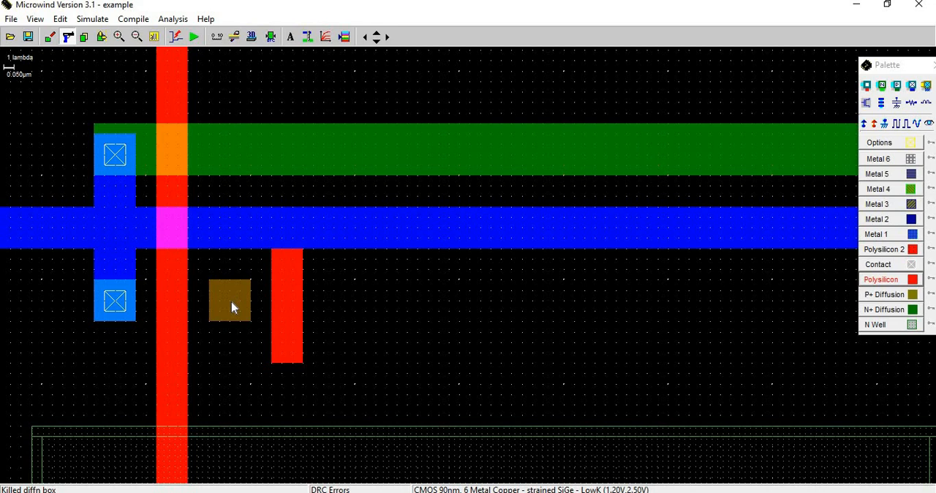
{"action": "key", "text": "ctrl+z"}
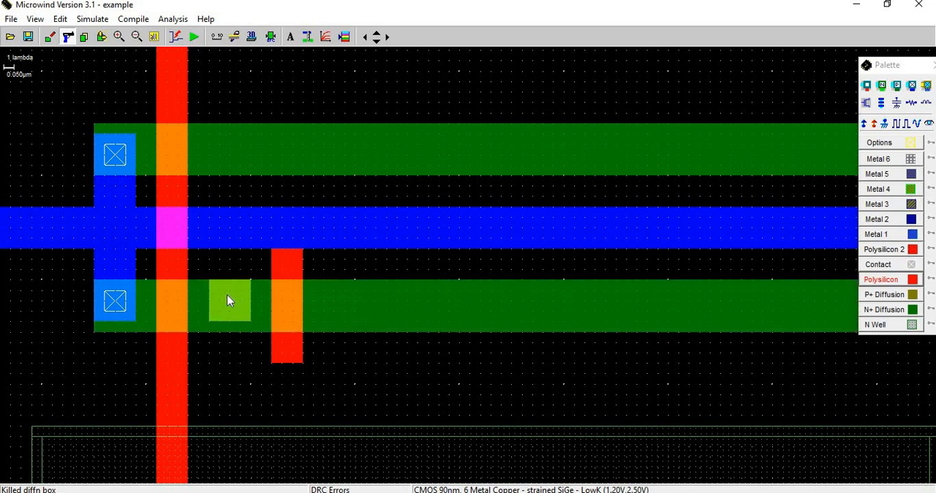
{"action": "left_click", "coordinate": [228, 295]}
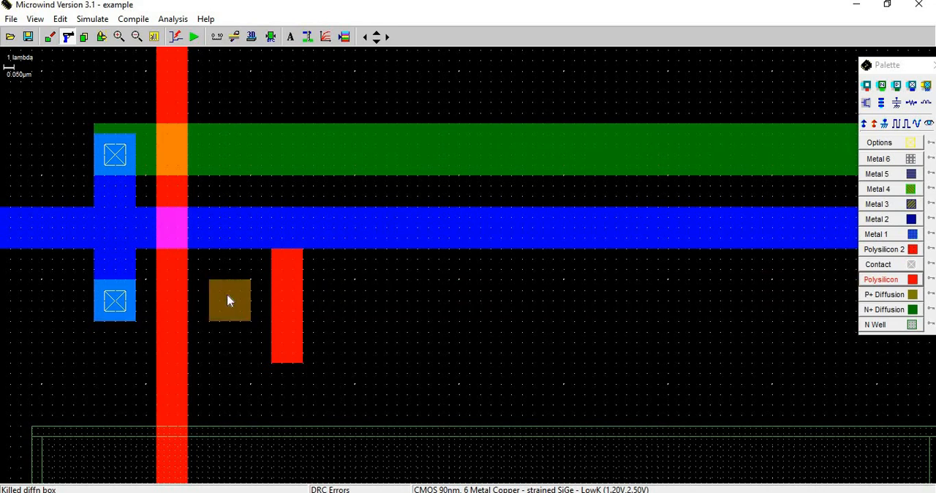
{"action": "key", "text": "ctrl+z"}
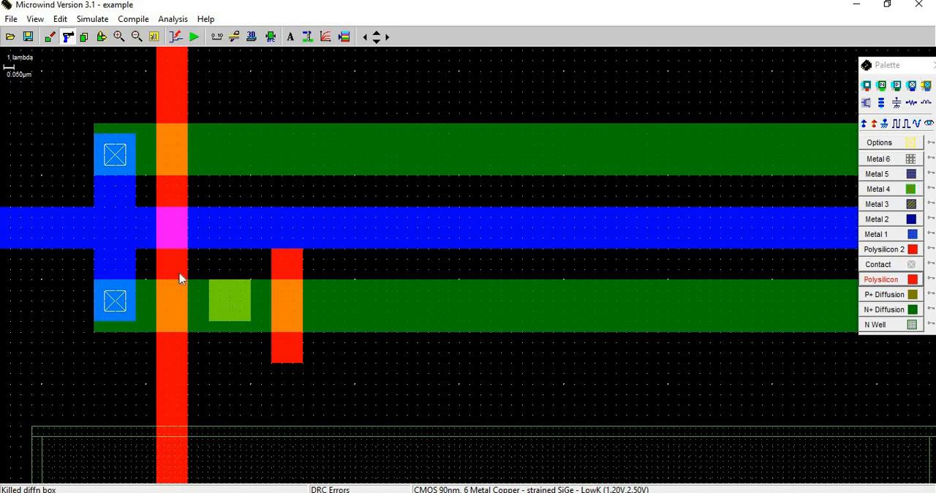
{"action": "left_click_drag", "start_coordinate": [245, 338], "coordinate": [262, 335]}
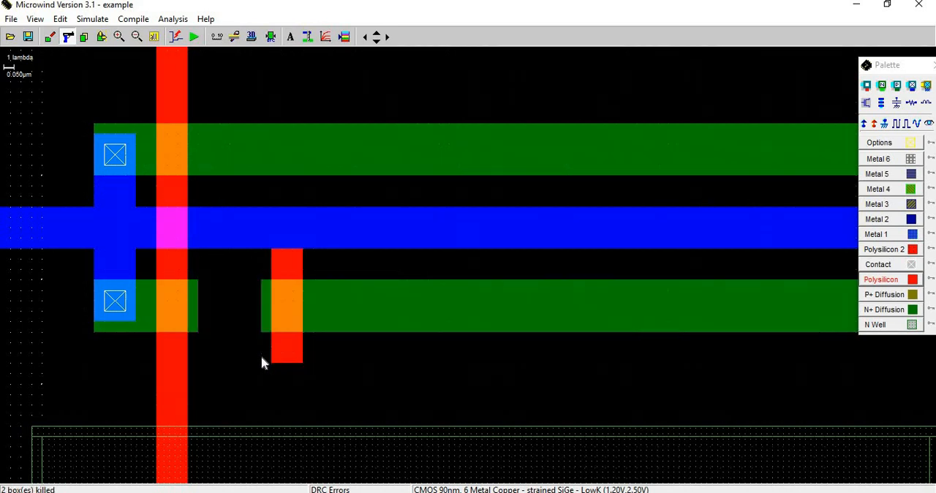
{"action": "left_click", "coordinate": [899, 310]}
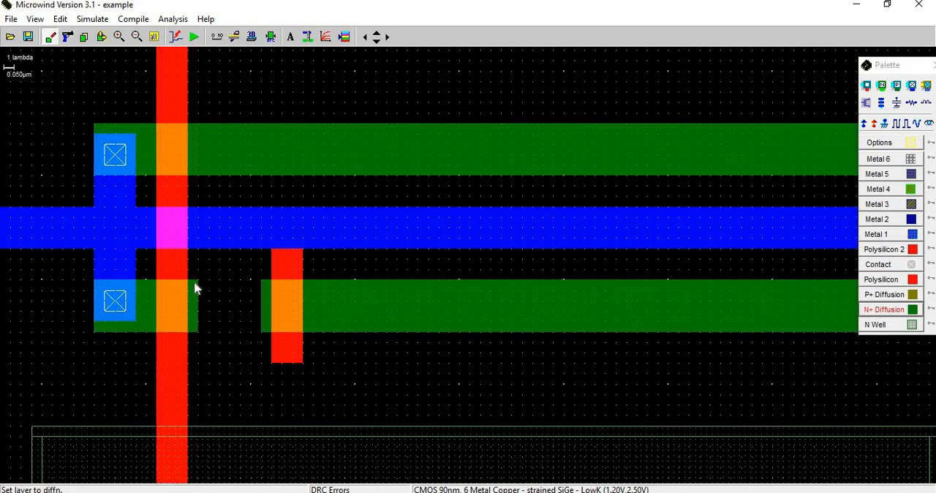
{"action": "left_click_drag", "start_coordinate": [198, 281], "coordinate": [267, 338]}
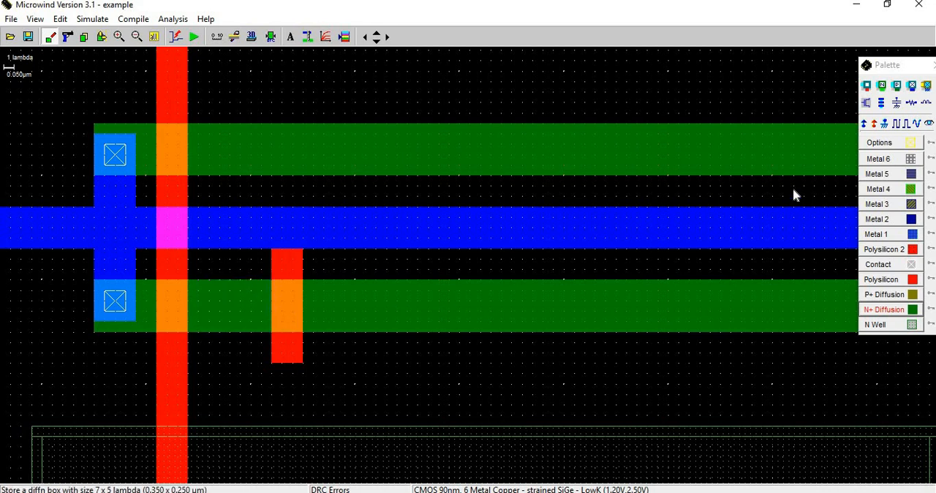
Place an N+ contact on the lower N+ strip's lower edge between the two gates and run the design rule check.
{"action": "left_click", "coordinate": [882, 86]}
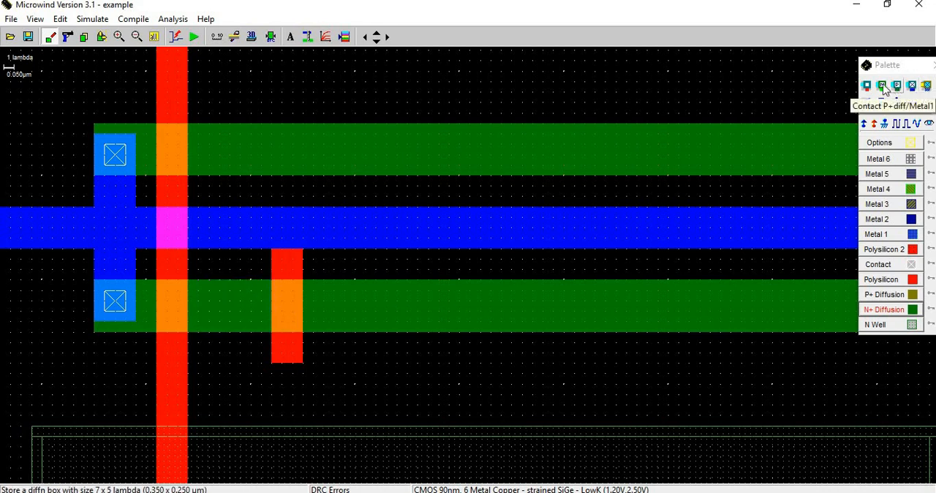
{"action": "left_click", "coordinate": [230, 311]}
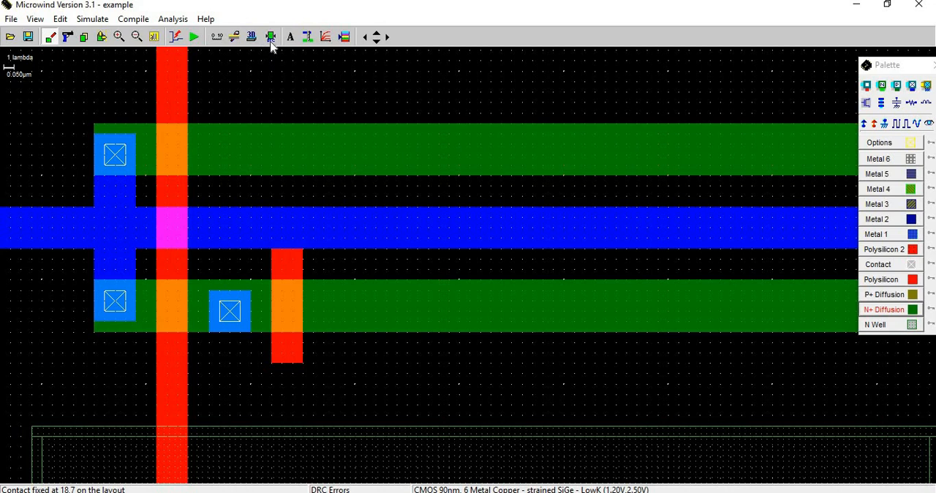
{"action": "left_click", "coordinate": [271, 36]}
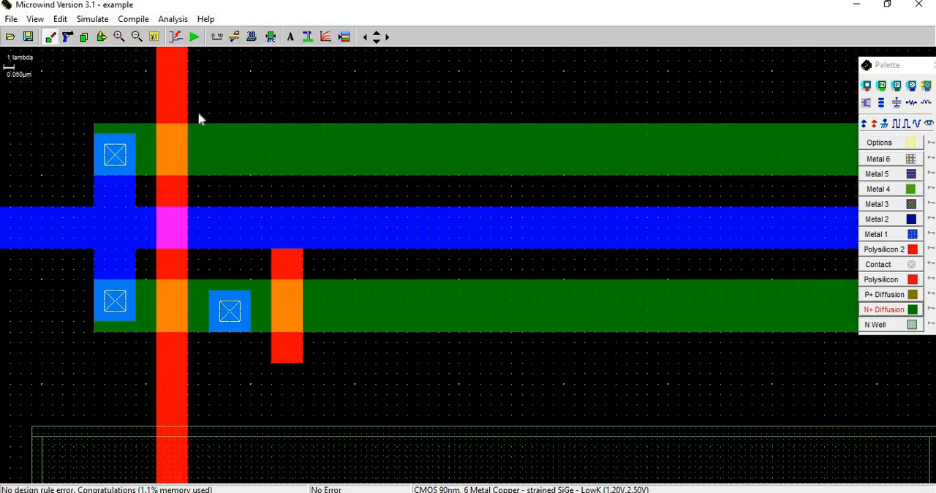
Connect the new contacts on the lower N+ and lower P+ strips with a Metal 1 box about 4 x 23 lambda.
{"action": "left_click", "coordinate": [154, 37]}
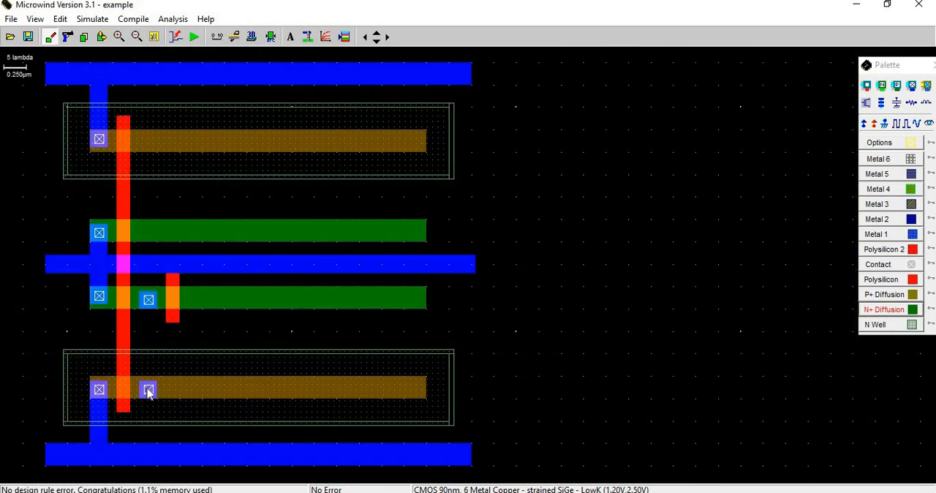
{"action": "left_click", "coordinate": [880, 237]}
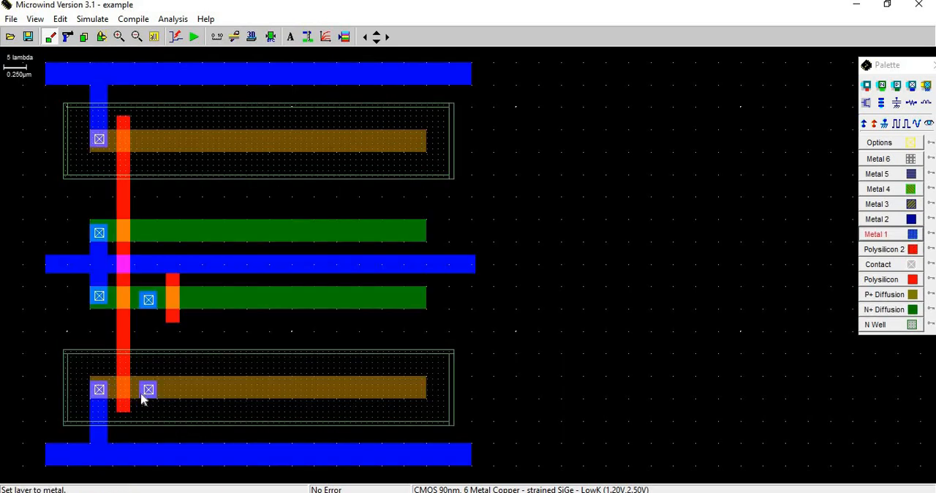
{"action": "left_click_drag", "start_coordinate": [143, 401], "coordinate": [156, 298]}
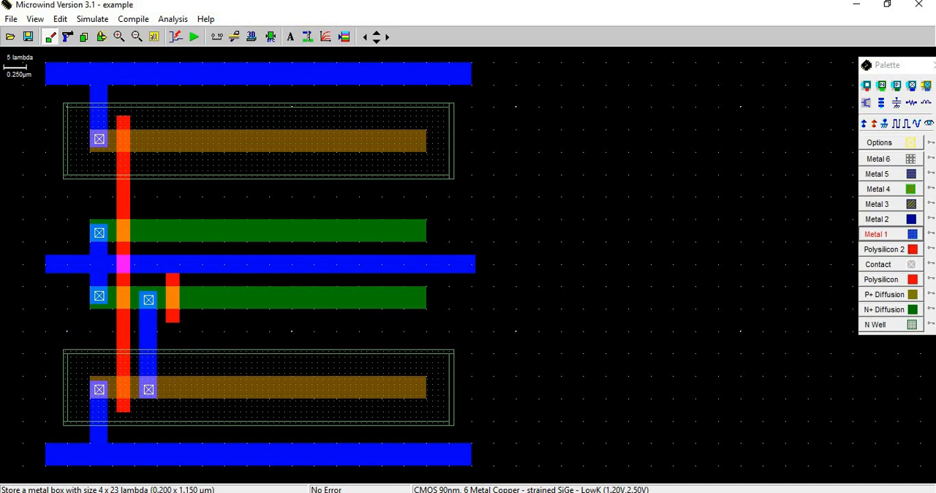
Consult the register schematic in PowerPoint and add a 1.200 V DC supply labelled We at the short polysilicon gate's lower end.
{"action": "key", "text": "alt+Tab"}
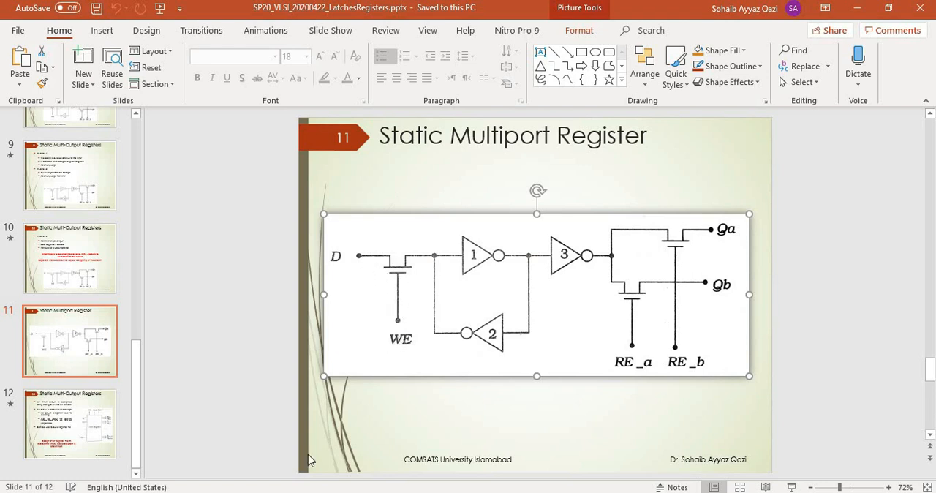
{"action": "key", "text": "alt+Tab"}
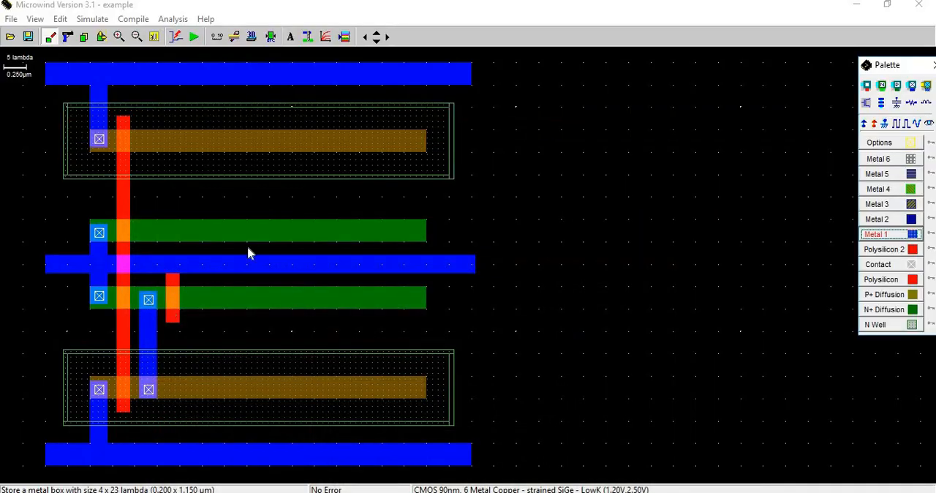
{"action": "left_click", "coordinate": [866, 125]}
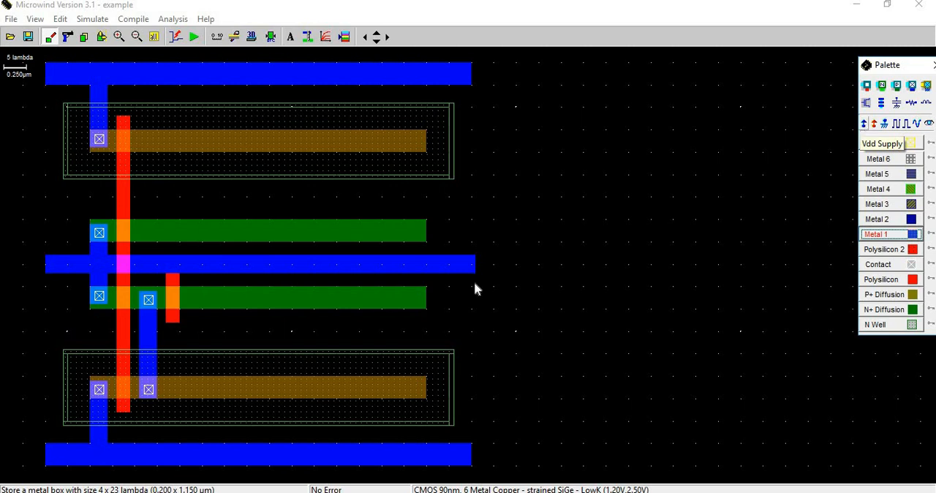
{"action": "left_click", "coordinate": [174, 322]}
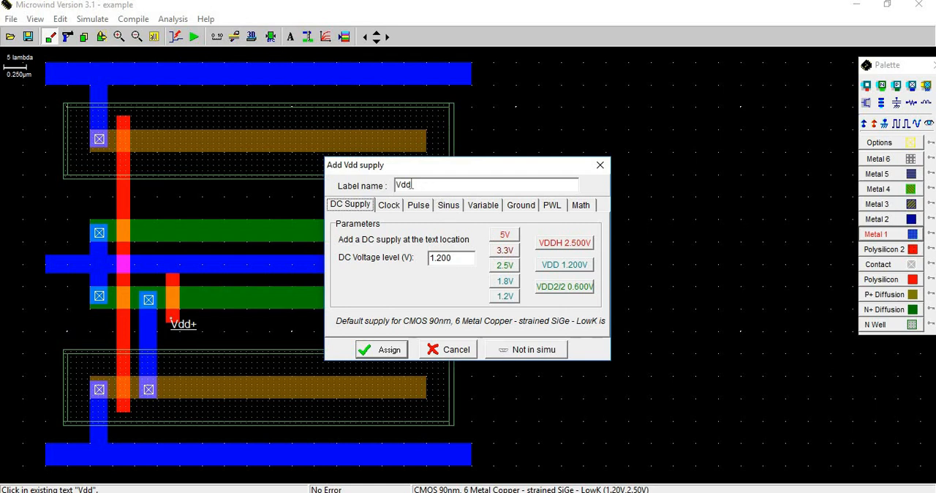
{"action": "double_click", "coordinate": [399, 184]}
{"action": "type", "text": "We"}
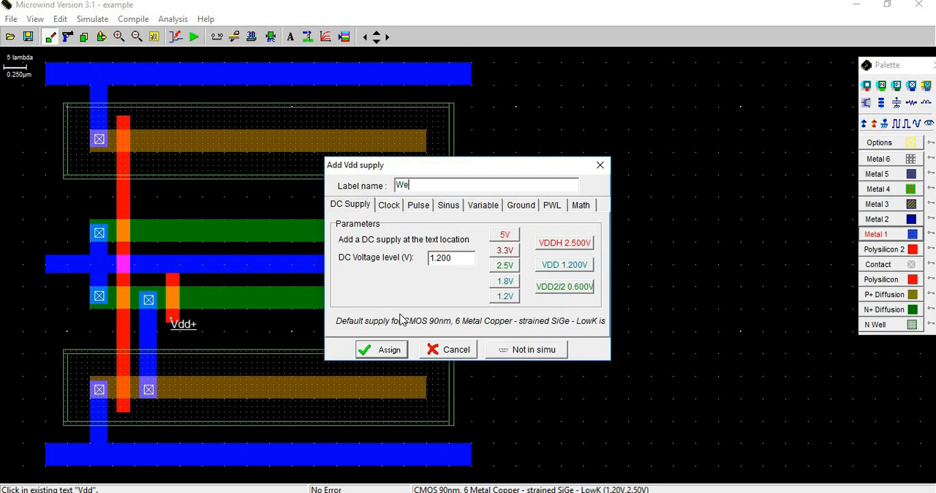
{"action": "key", "text": "Return"}
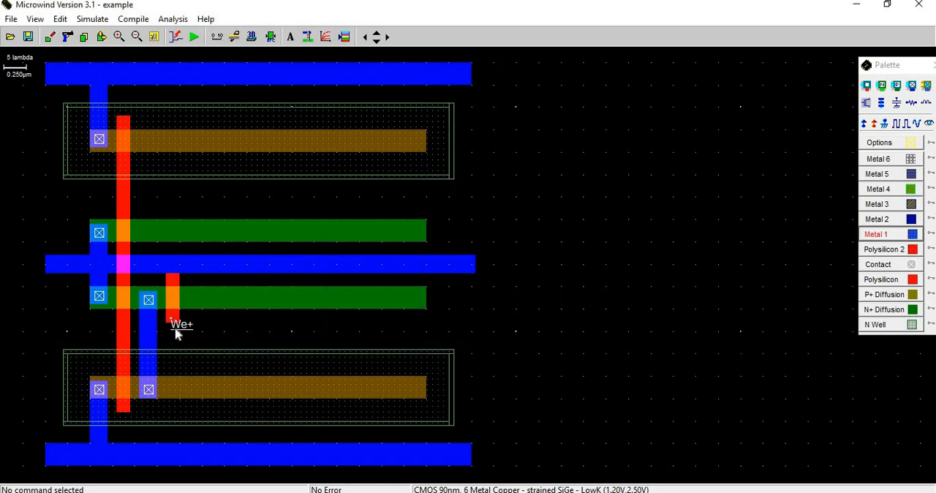
Consult the PowerPoint schematic, cut off the lower N+ strip beyond the We gate, and place an N+ contact near its new right end.
{"action": "key", "text": "alt+Tab"}
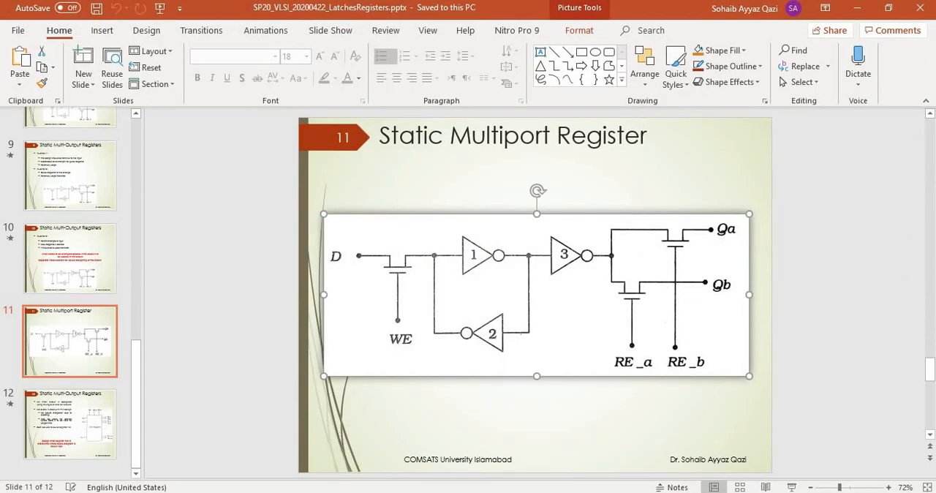
{"action": "key", "text": "alt+Tab"}
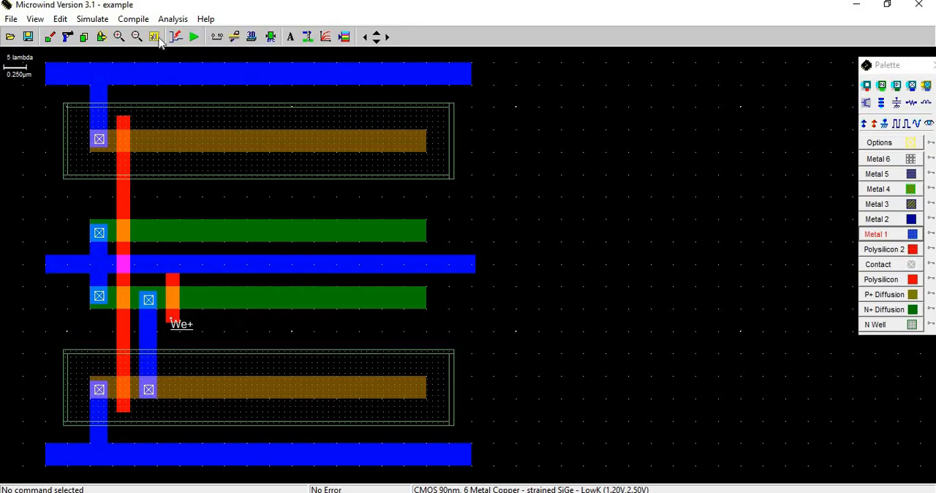
{"action": "left_click", "coordinate": [69, 37]}
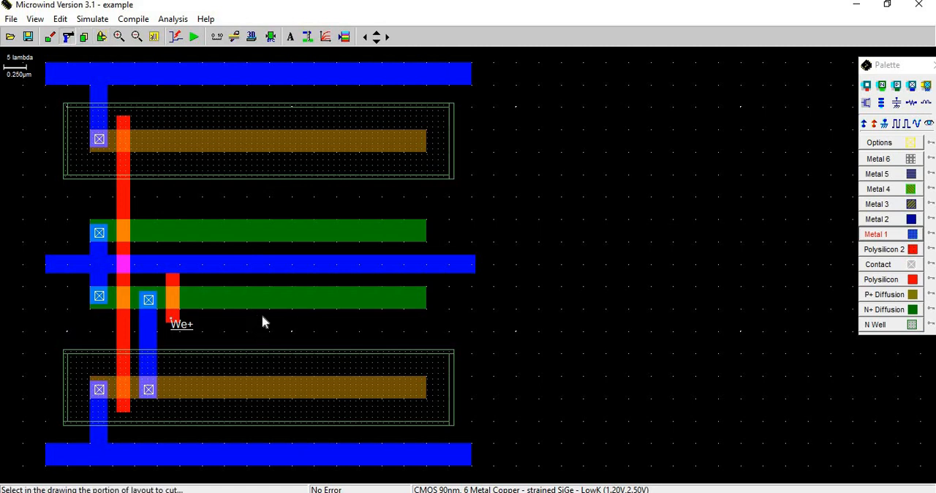
{"action": "left_click_drag", "start_coordinate": [241, 283], "coordinate": [441, 319]}
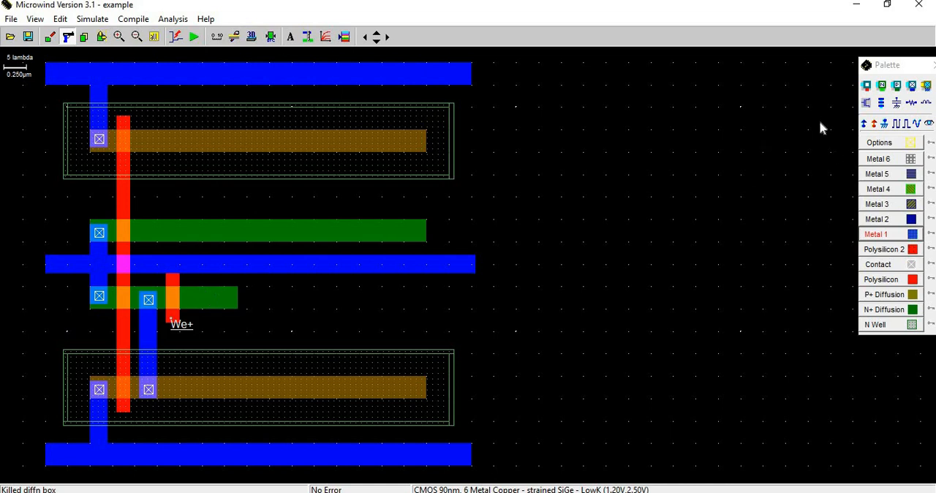
{"action": "left_click", "coordinate": [864, 104]}
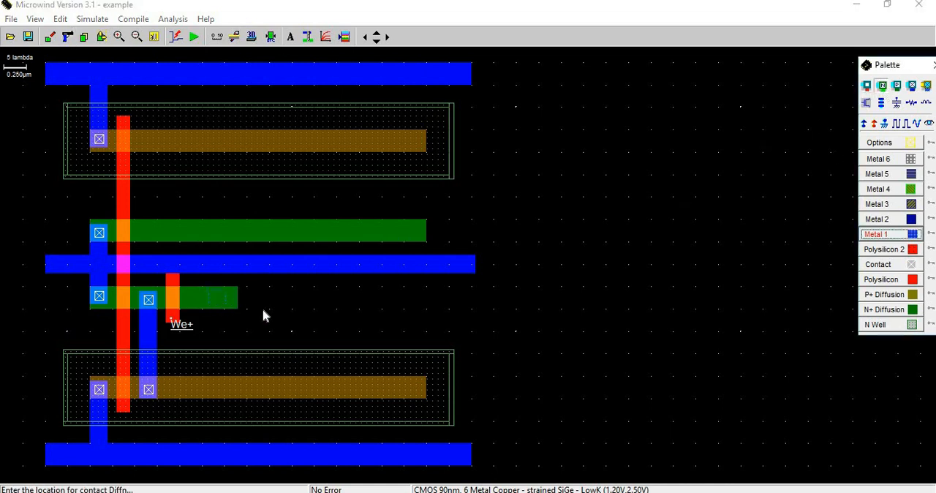
{"action": "left_click", "coordinate": [216, 299]}
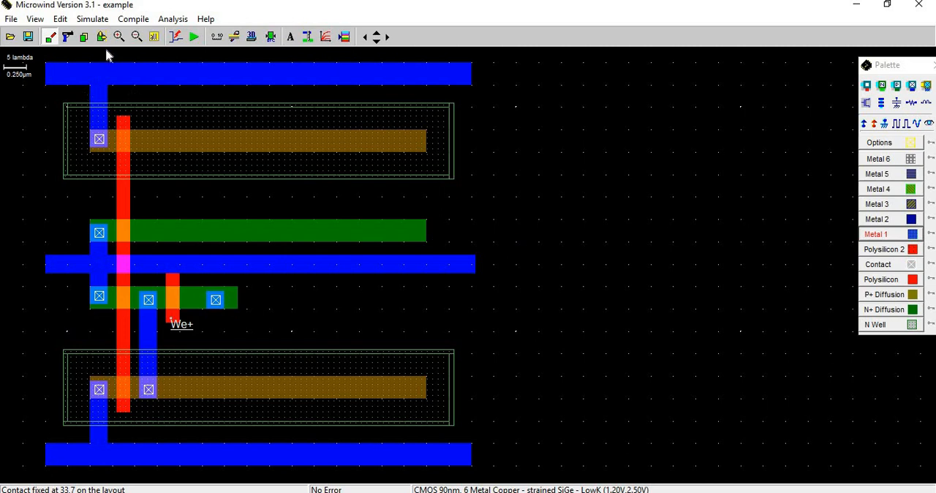
Extend the new contact past the lower N+ strip's right end with a 16 x 4 lambda Metal 1 box and run the design rule check.
{"action": "left_click", "coordinate": [883, 234]}
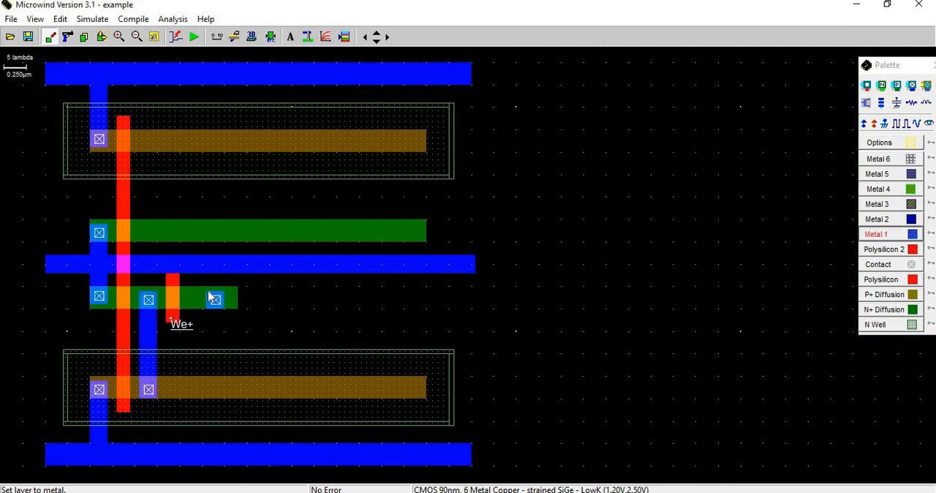
{"action": "left_click_drag", "start_coordinate": [238, 292], "coordinate": [281, 306]}
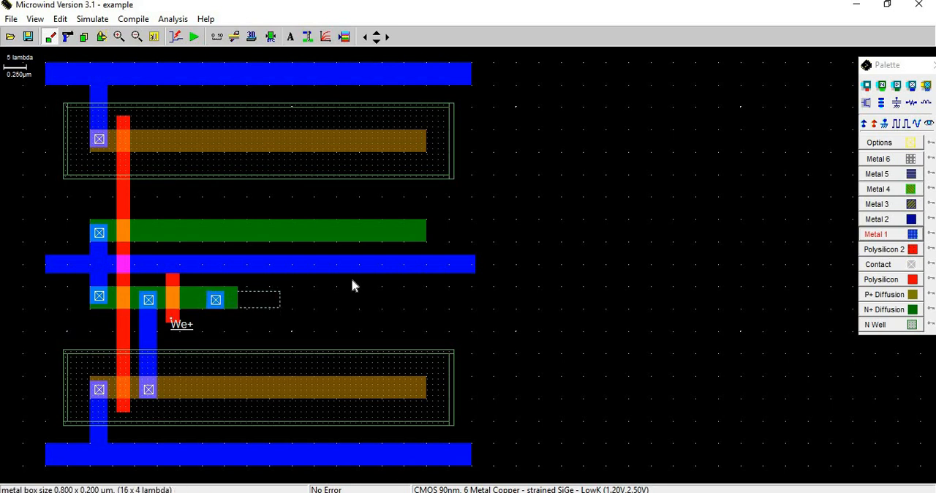
{"action": "left_click", "coordinate": [219, 38]}
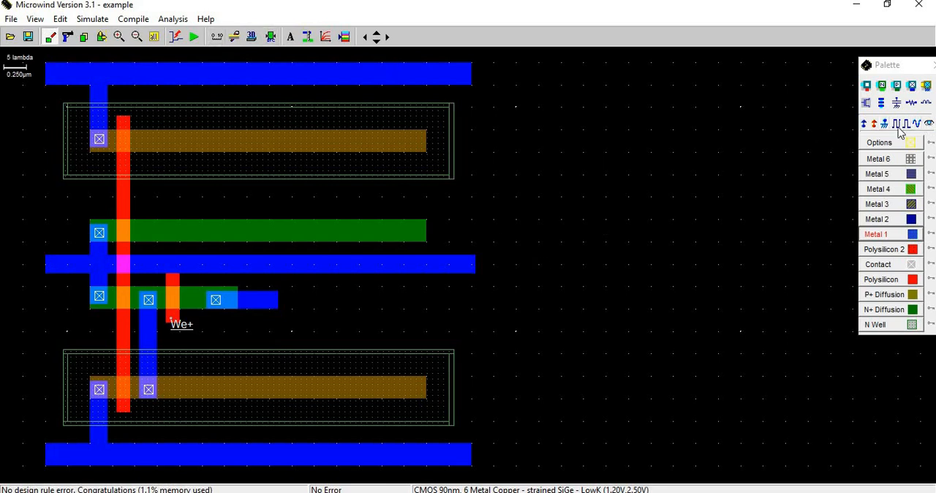
Add a 1.200 V DC supply labelled D on the short Metal 1 extension of the lower N+ strip.
{"action": "left_click", "coordinate": [929, 123]}
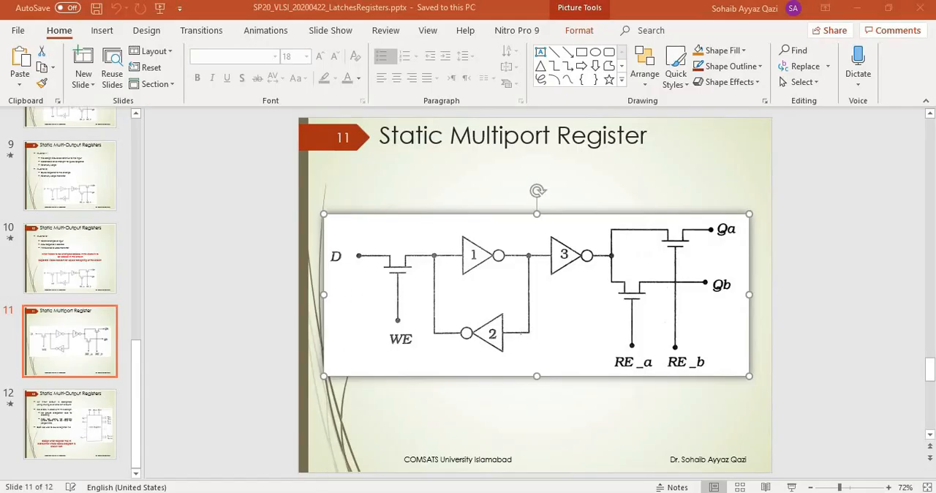
{"action": "key", "text": "alt+Tab"}
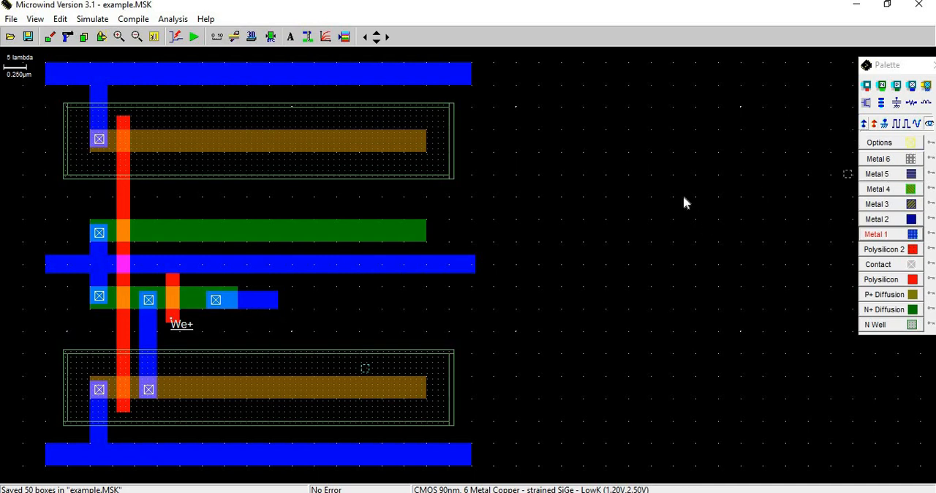
{"action": "left_click", "coordinate": [865, 123]}
{"action": "left_click", "coordinate": [264, 301]}
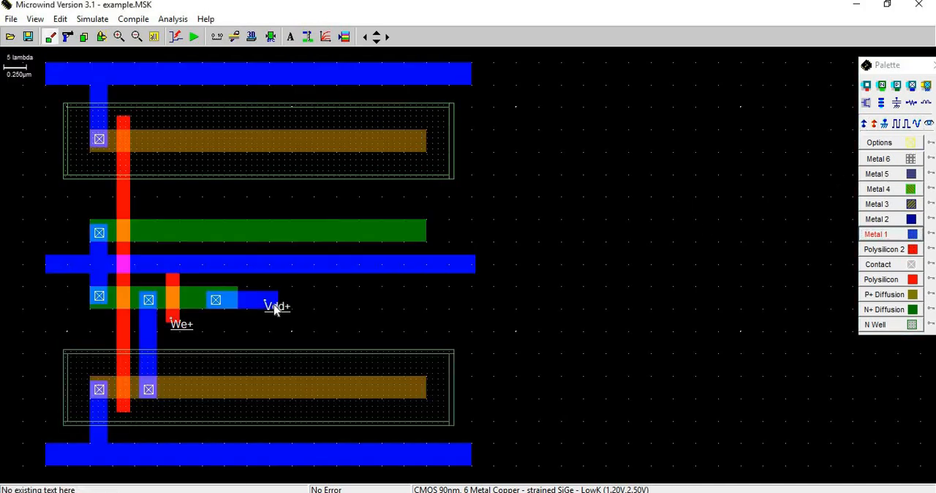
{"action": "left_click", "coordinate": [276, 308]}
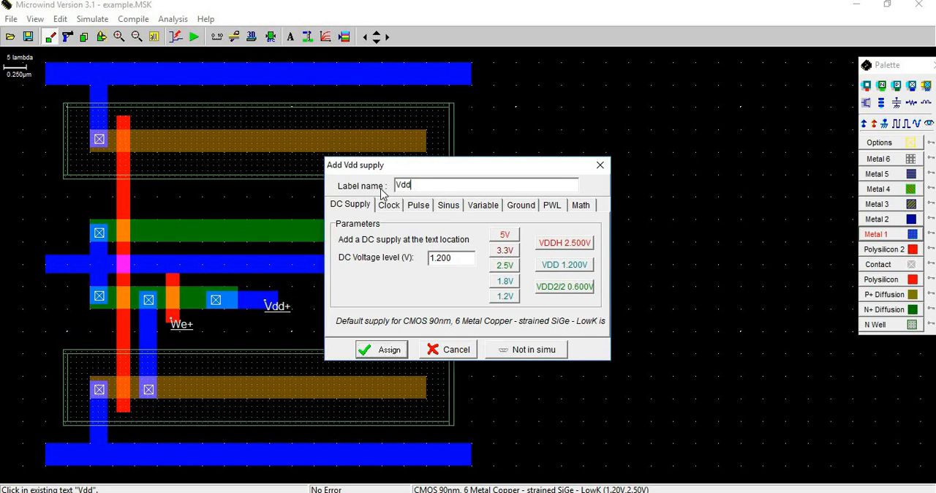
{"action": "left_click", "coordinate": [377, 350]}
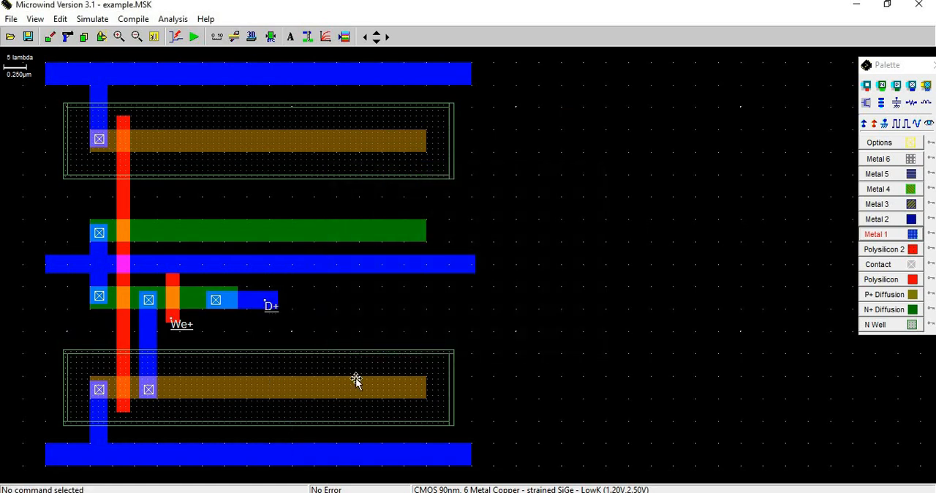
Consult the register schematic in PowerPoint and draw a 3 x 9 lambda polysilicon gate across the upper N+ strip, aligned with the We gate.
{"action": "key", "text": "alt+Tab"}
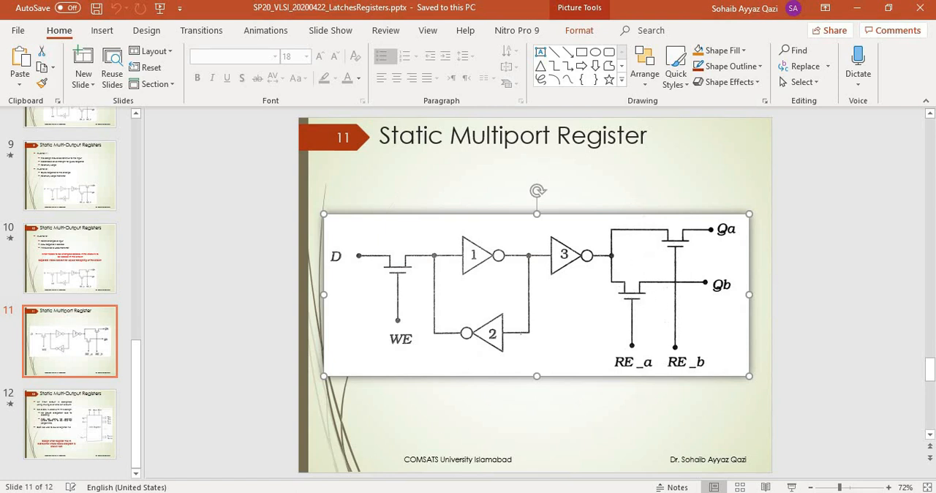
{"action": "key", "text": "alt+Tab"}
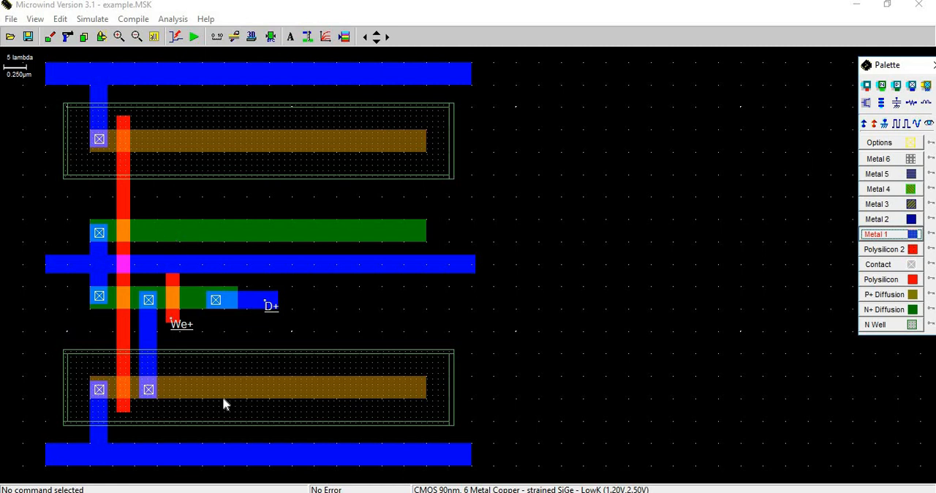
{"action": "key", "text": "alt+Tab"}
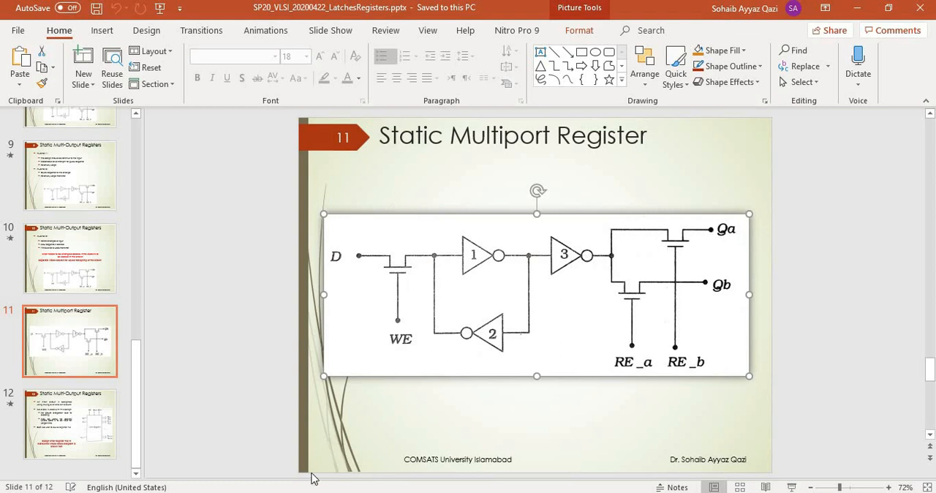
{"action": "left_click", "coordinate": [285, 491]}
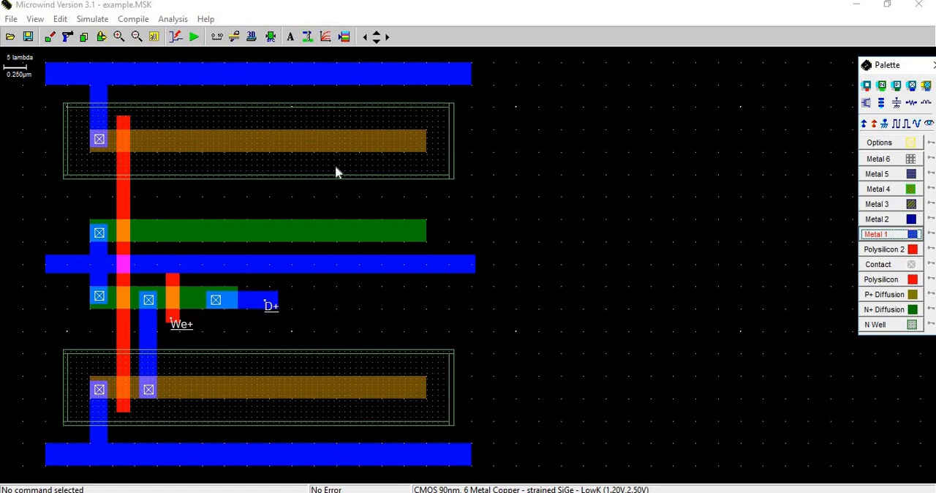
{"action": "left_click", "coordinate": [904, 280]}
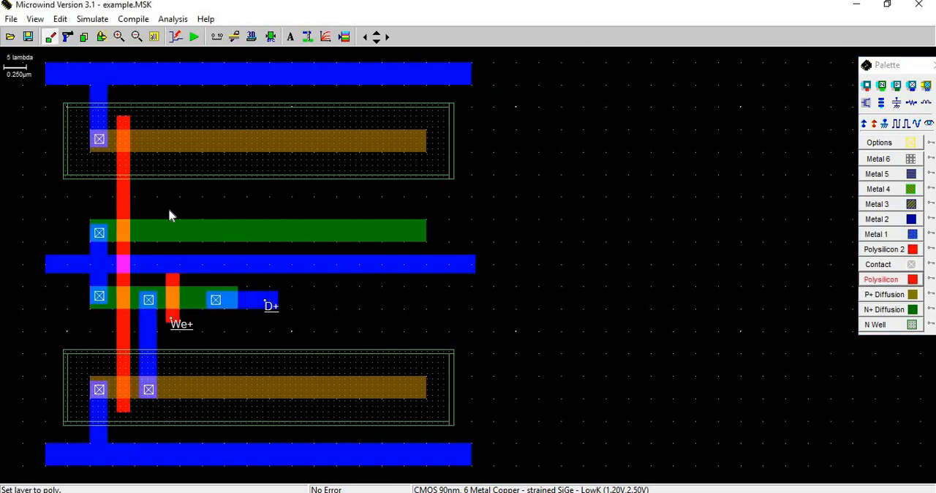
{"action": "left_click_drag", "start_coordinate": [169, 211], "coordinate": [183, 258]}
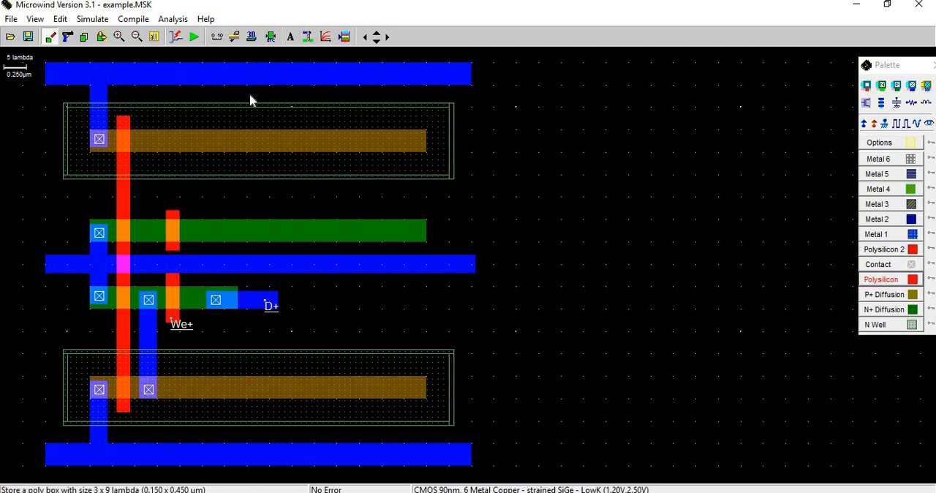
Lengthen the new polysilicon gate by about 1 lambda at its upper and lower ends and run the design rule check.
{"action": "left_click_drag", "start_coordinate": [167, 208], "coordinate": [181, 218]}
{"action": "left_click_drag", "start_coordinate": [176, 261], "coordinate": [182, 262]}
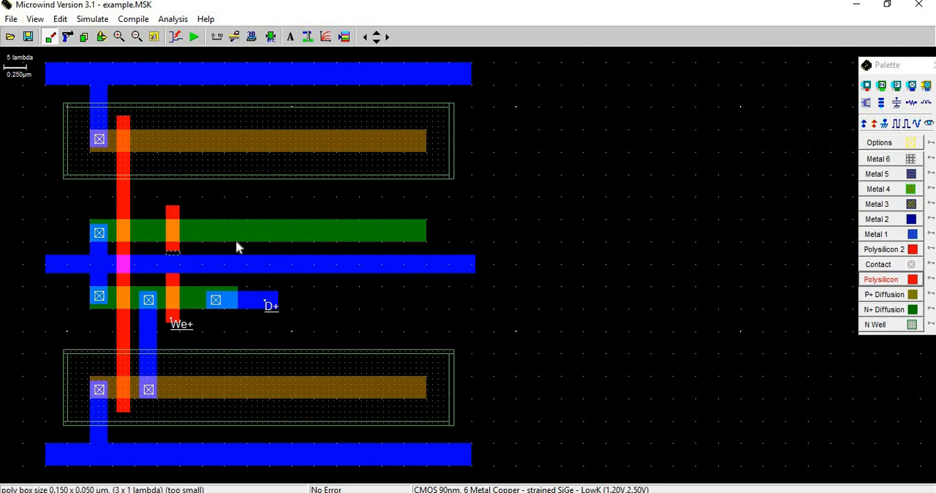
{"action": "left_click_drag", "start_coordinate": [236, 246], "coordinate": [237, 245]}
{"action": "left_click", "coordinate": [270, 37]}
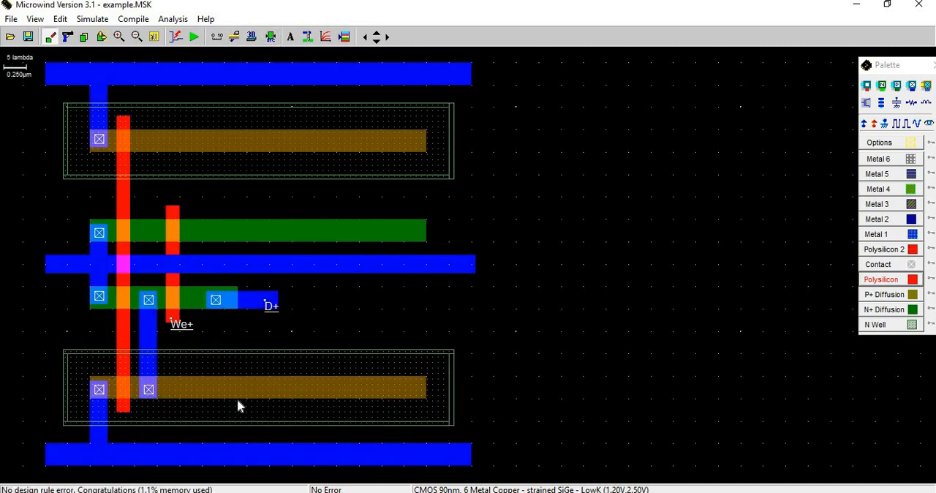
Consult the register schematic in PowerPoint and add a 1.200 V DC supply labelled Re_a at the upper short gate's lower end.
{"action": "key", "text": "alt+Tab"}
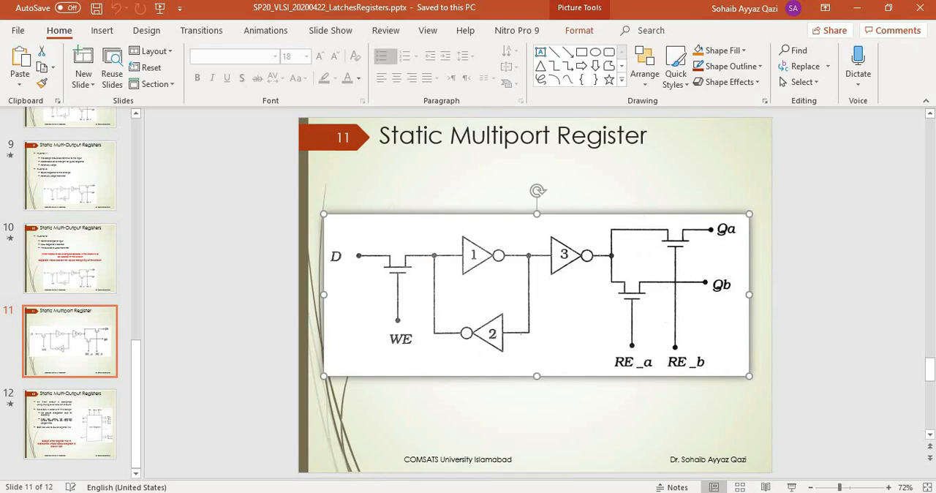
{"action": "key", "text": "alt+Tab"}
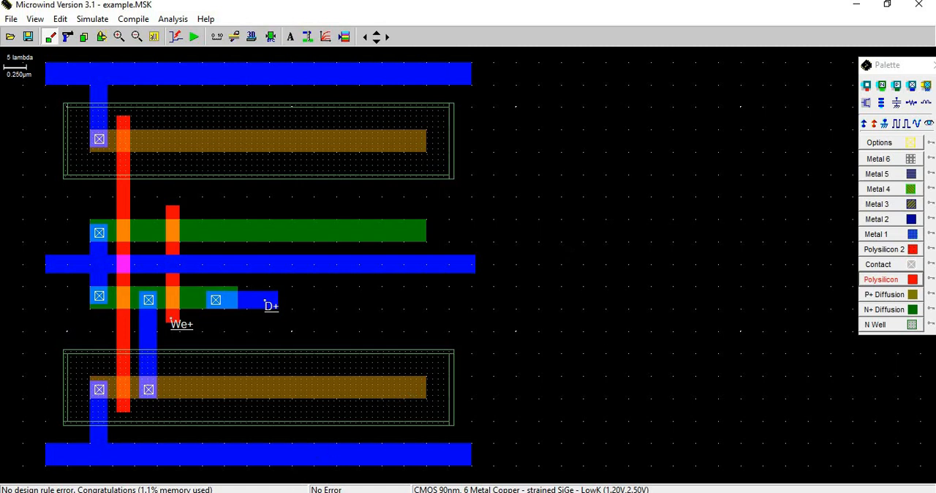
{"action": "mouse_move", "coordinate": [284, 490]}
{"action": "left_click", "coordinate": [865, 125]}
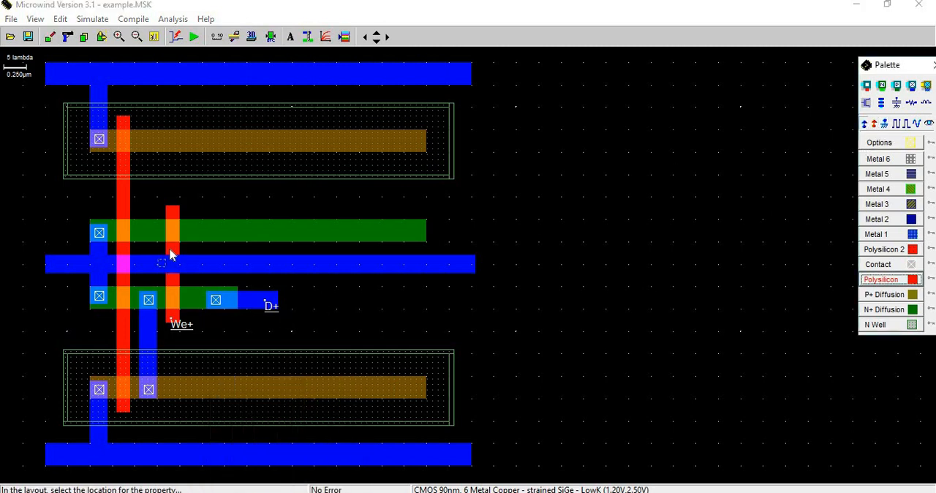
{"action": "left_click", "coordinate": [174, 251]}
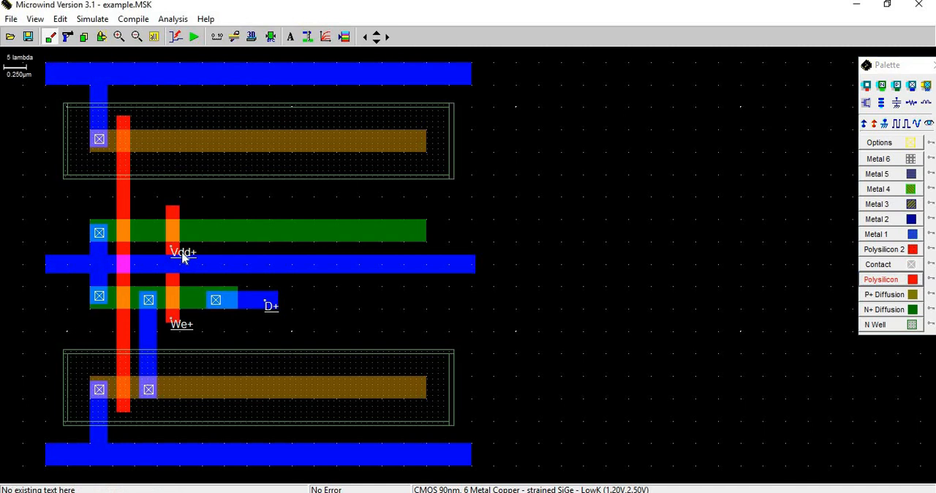
{"action": "double_click", "coordinate": [397, 186]}
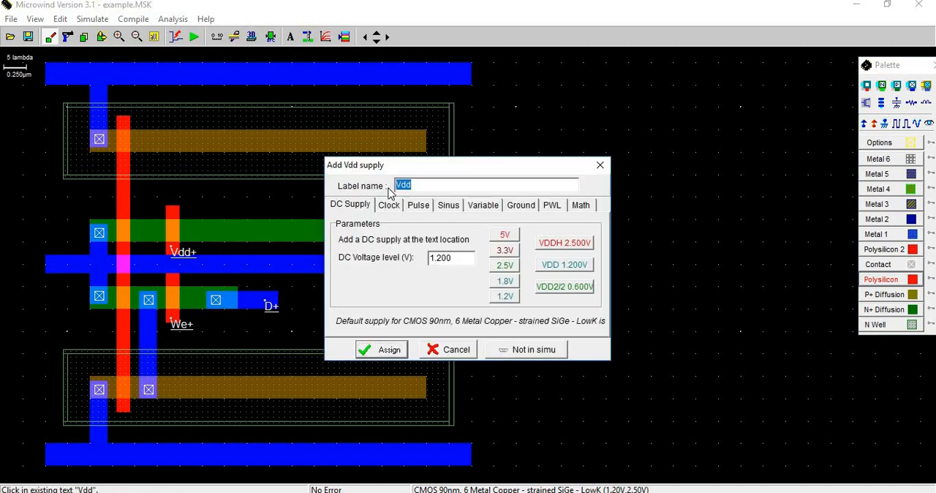
{"action": "type", "text": "Re_a"}
{"action": "key", "text": "Return"}
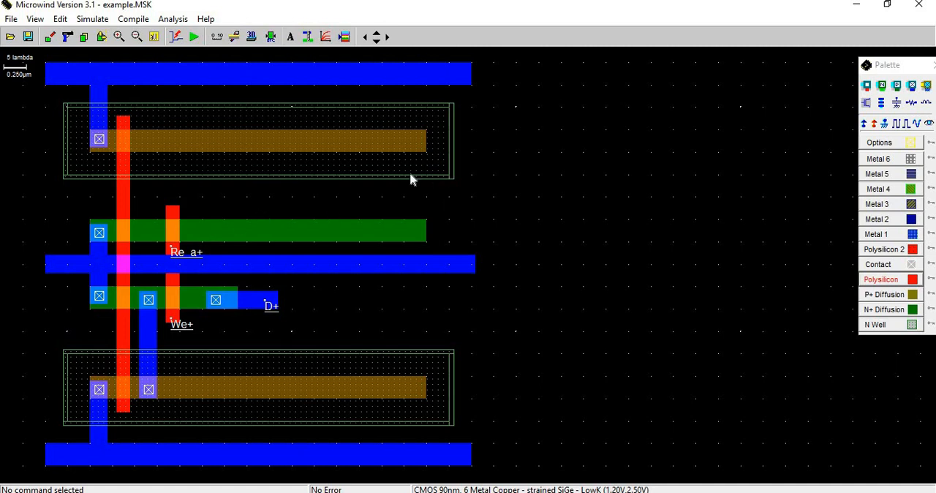
Cut off the far right part of the upper N+ strip and label the remaining end Qa as a signal visible in simulation.
{"action": "left_click", "coordinate": [68, 37]}
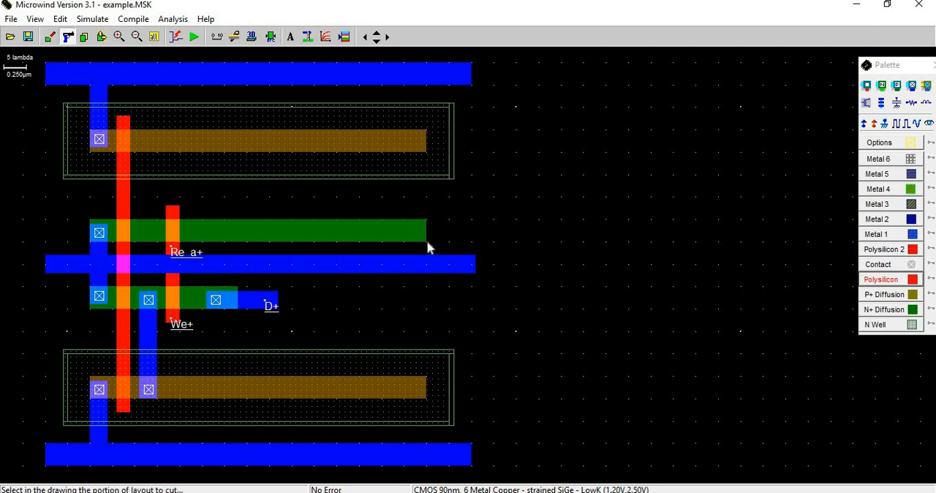
{"action": "left_click_drag", "start_coordinate": [260, 213], "coordinate": [434, 248]}
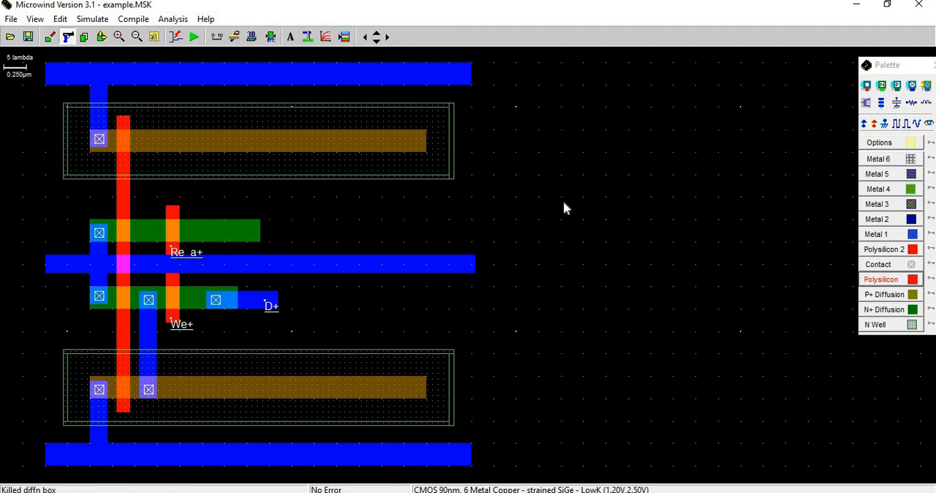
{"action": "left_click", "coordinate": [930, 124]}
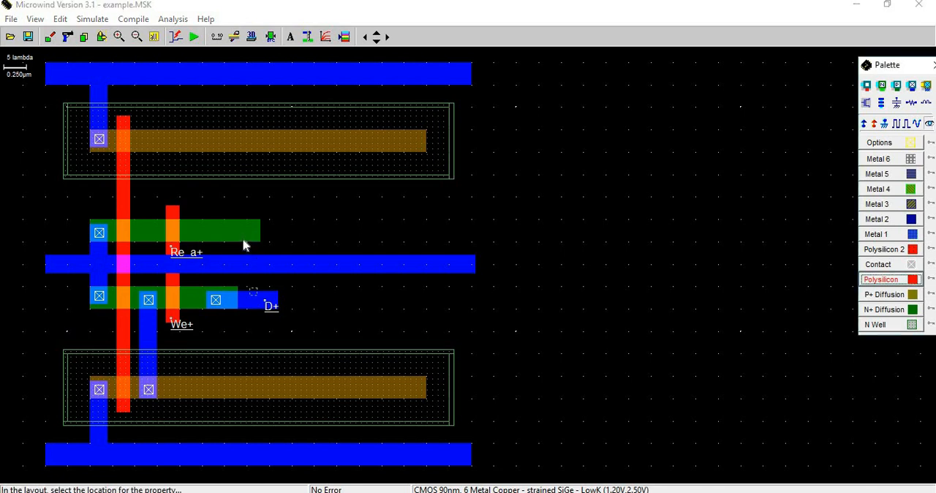
{"action": "left_click", "coordinate": [306, 234]}
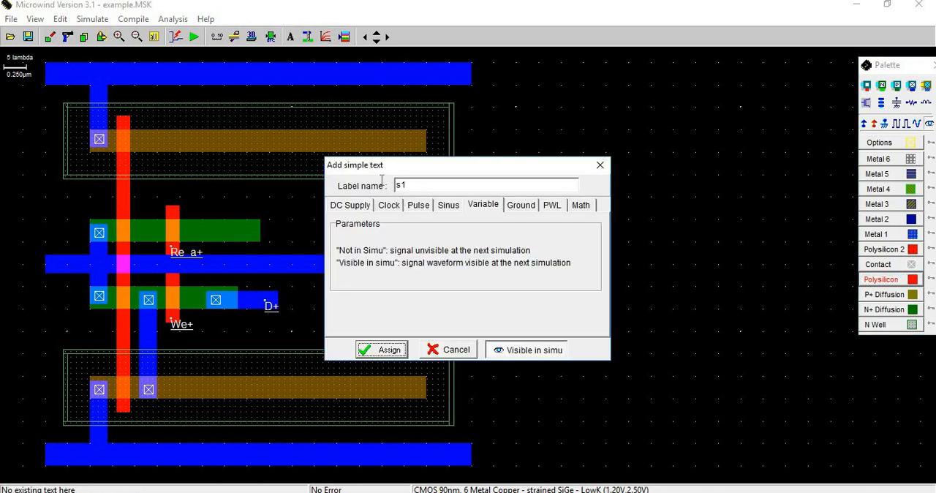
{"action": "type", "text": "Qa"}
{"action": "left_click", "coordinate": [387, 350]}
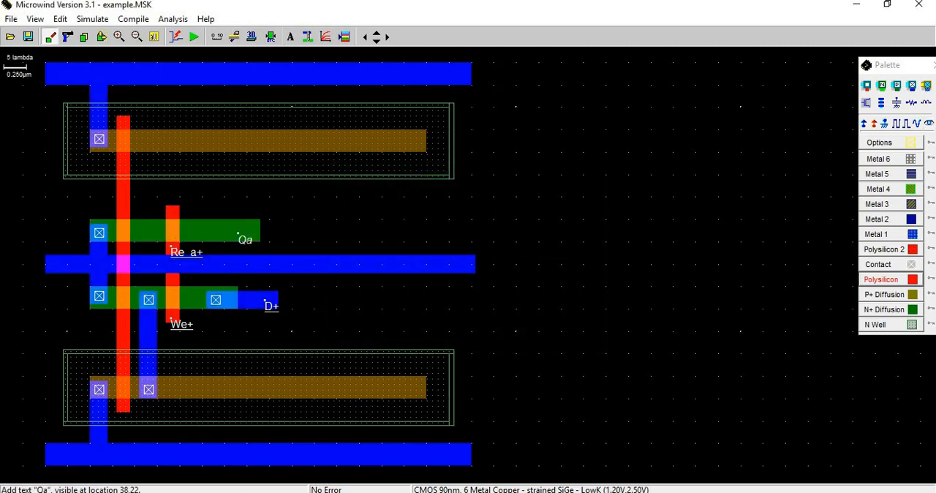
Review the static multiport register schematic in PowerPoint and return to the Microwind layout.
{"action": "key", "text": "alt+Tab"}
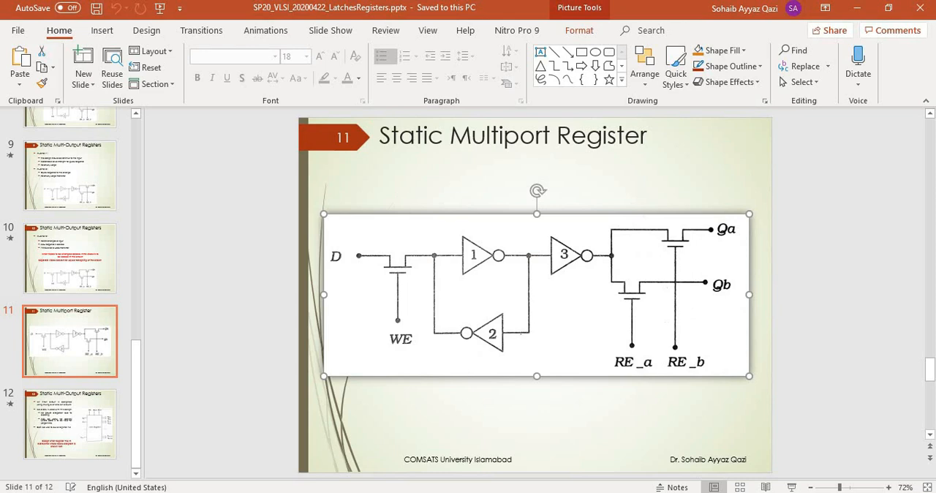
{"action": "key", "text": "alt+Tab"}
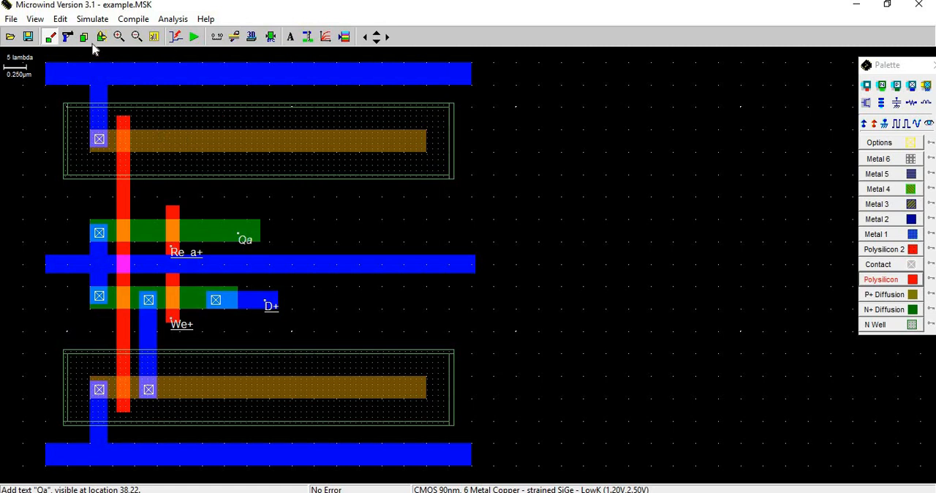
Cut off the right part of the upper N well and its P+ strip beyond the long gate, and run the design rule check.
{"action": "left_click", "coordinate": [67, 36]}
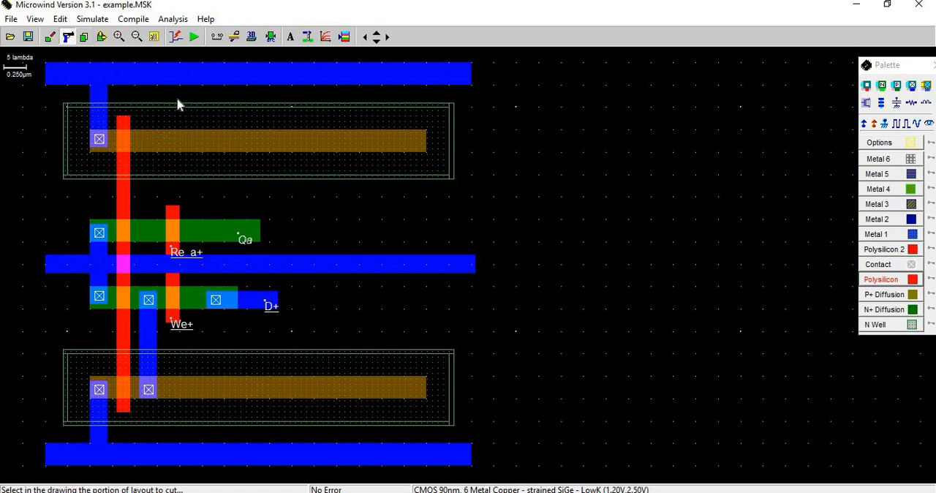
{"action": "left_click_drag", "start_coordinate": [173, 104], "coordinate": [472, 185]}
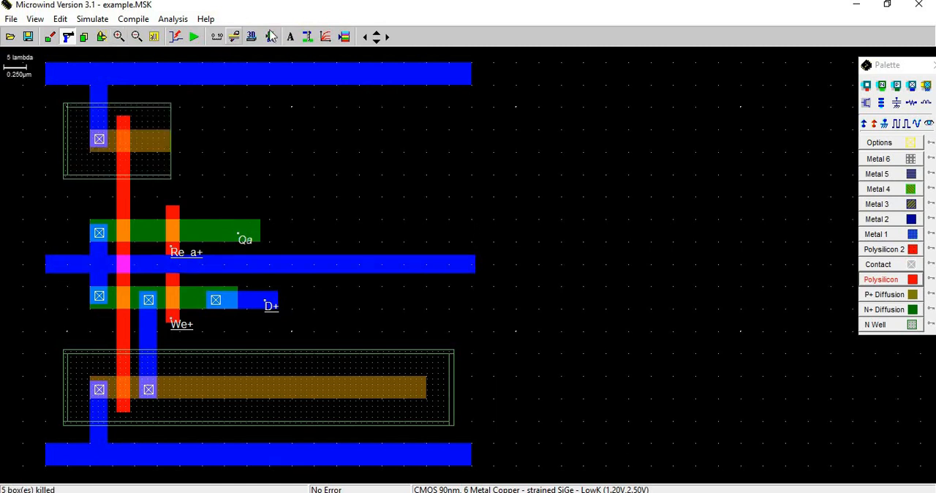
{"action": "left_click", "coordinate": [270, 36]}
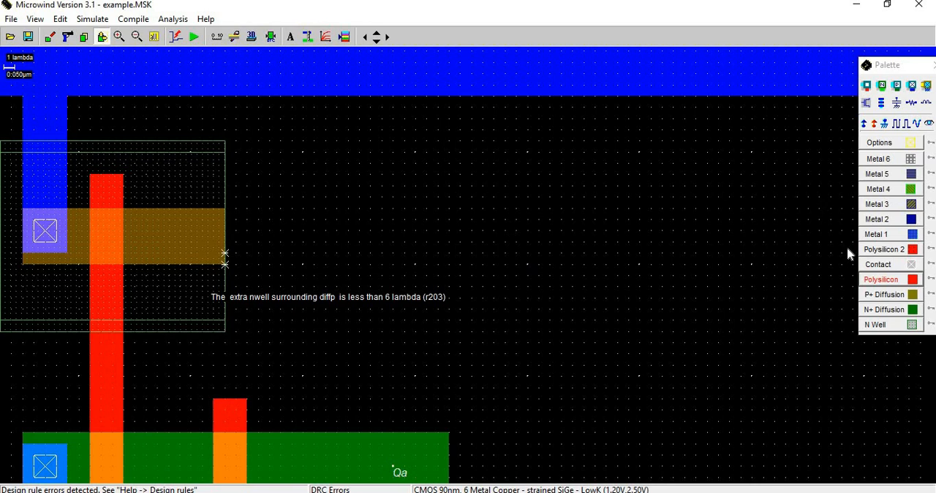
Extend the upper N well to the right with a 10 x 17 lambda box, recheck the design rules and save the layout.
{"action": "left_click", "coordinate": [881, 326]}
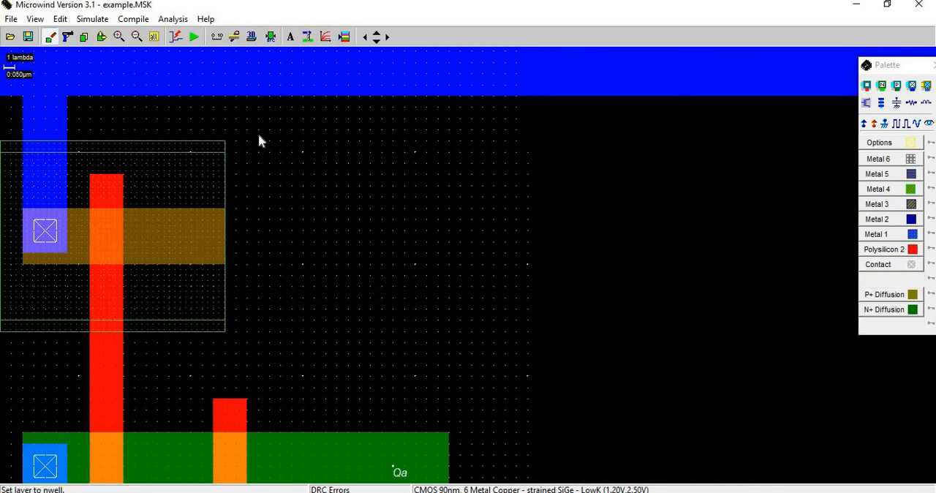
{"action": "left_click_drag", "start_coordinate": [227, 142], "coordinate": [339, 338]}
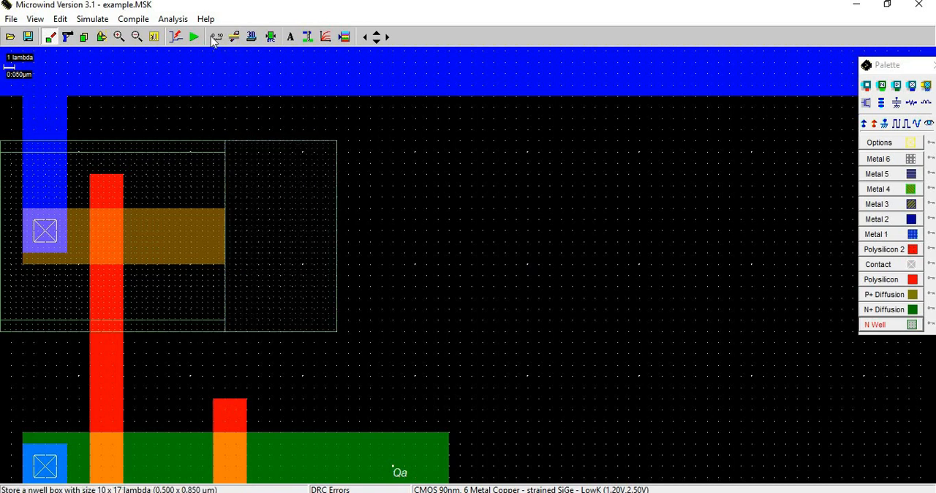
{"action": "left_click", "coordinate": [271, 37]}
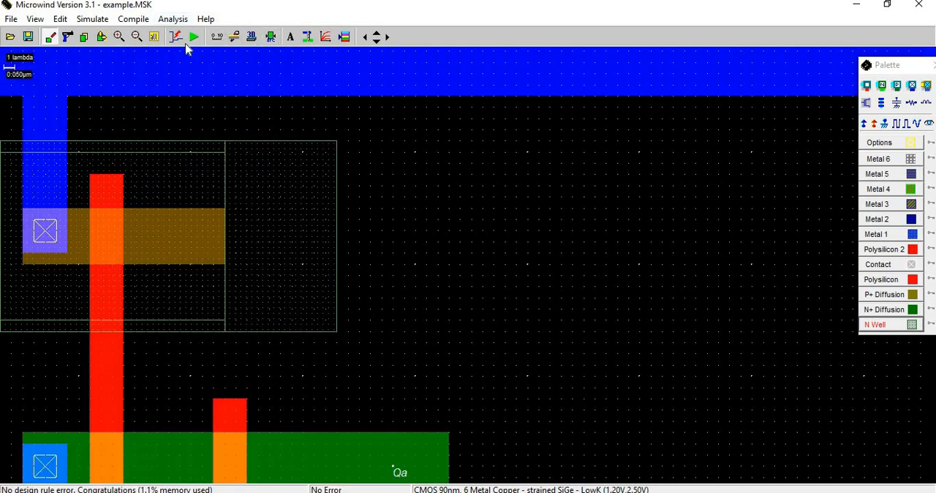
{"action": "left_click", "coordinate": [154, 36]}
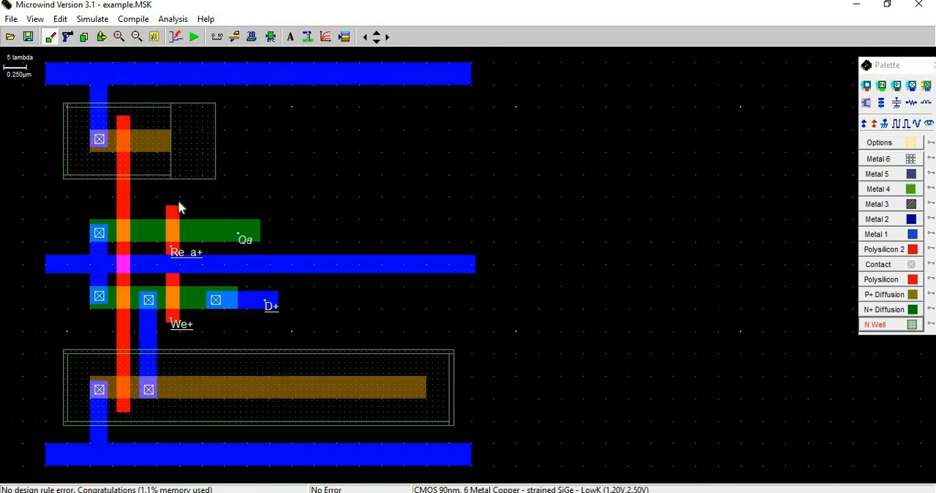
{"action": "key", "text": "ctrl+s"}
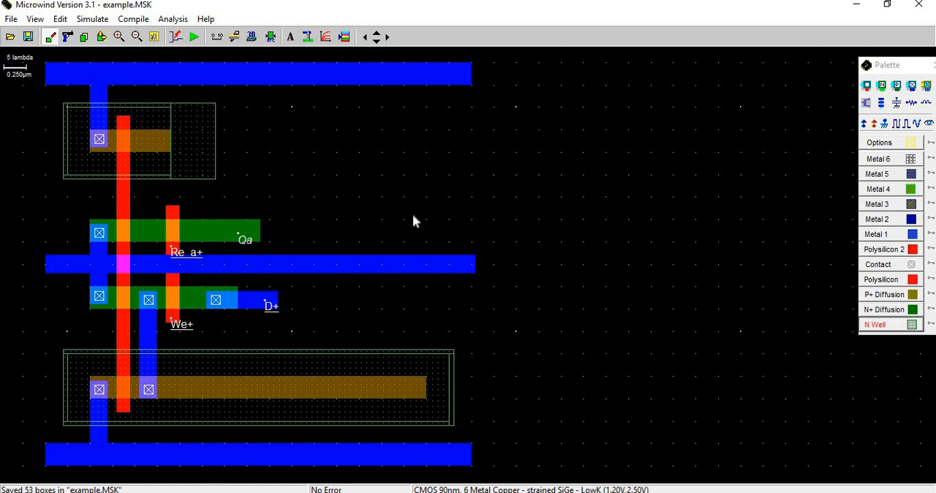
Draw a 15 x 5 lambda N+ diffusion strip right of the upper N well, cross it with a 5 x 11 lambda polysilicon gate, and check the design rules.
{"action": "left_click", "coordinate": [896, 309]}
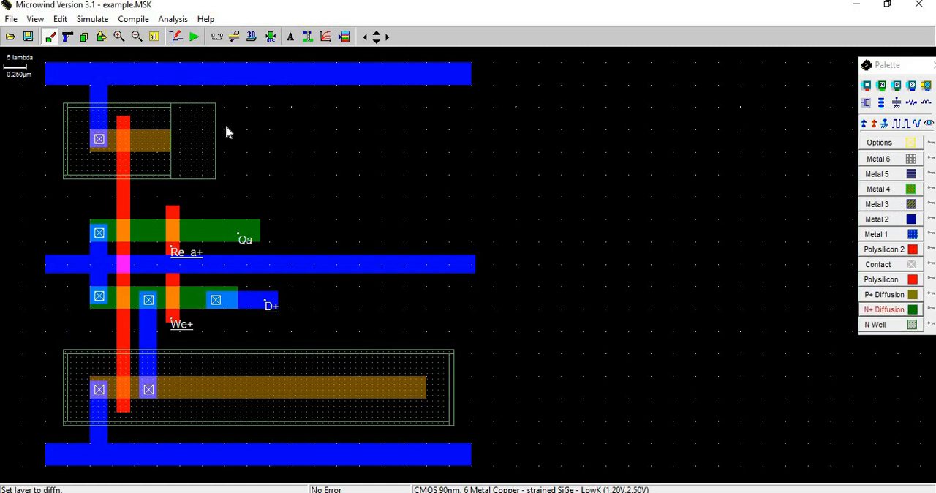
{"action": "left_click_drag", "start_coordinate": [221, 120], "coordinate": [283, 154]}
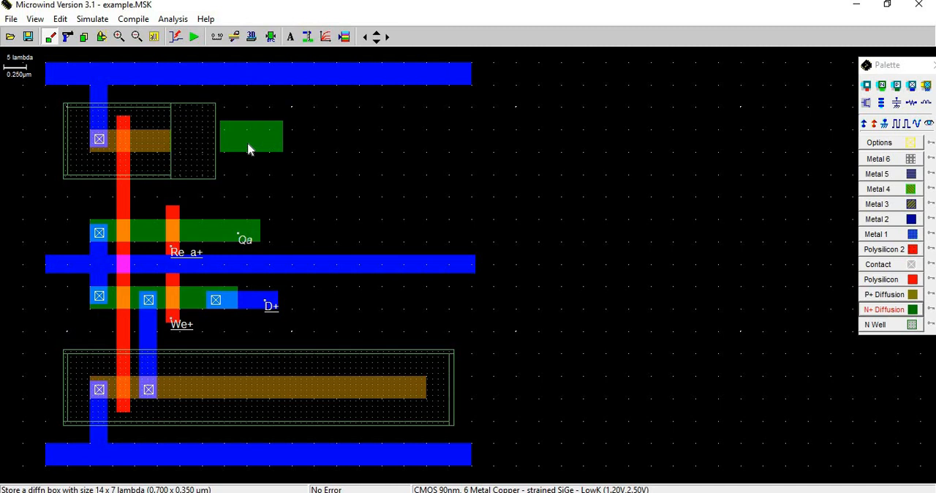
{"action": "key", "text": "ctrl+z"}
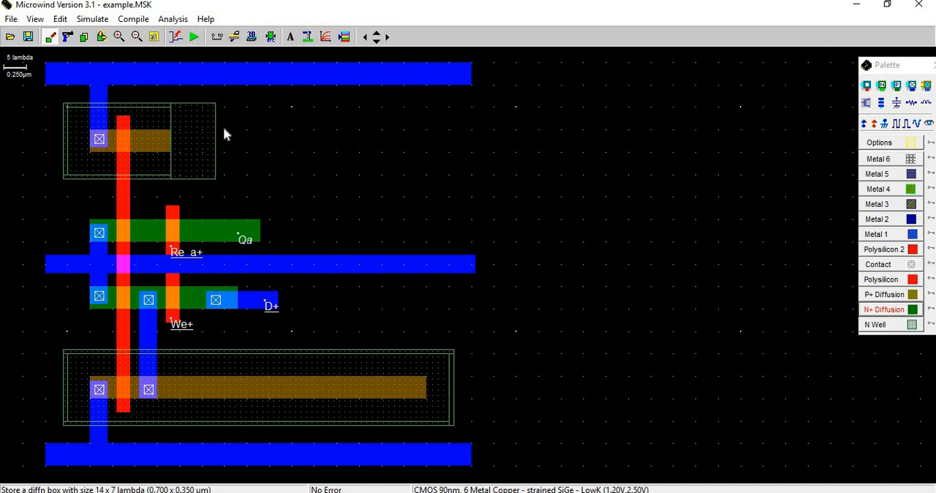
{"action": "left_click_drag", "start_coordinate": [248, 131], "coordinate": [315, 153]}
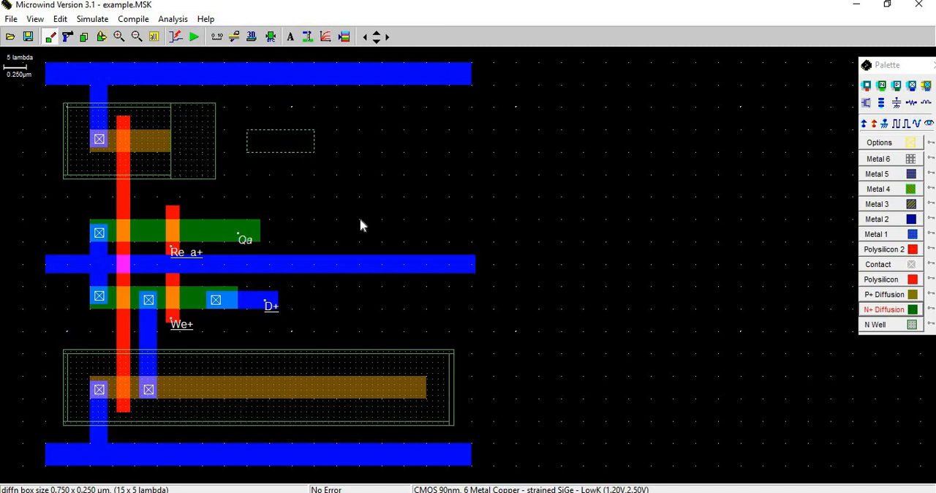
{"action": "left_click", "coordinate": [881, 281]}
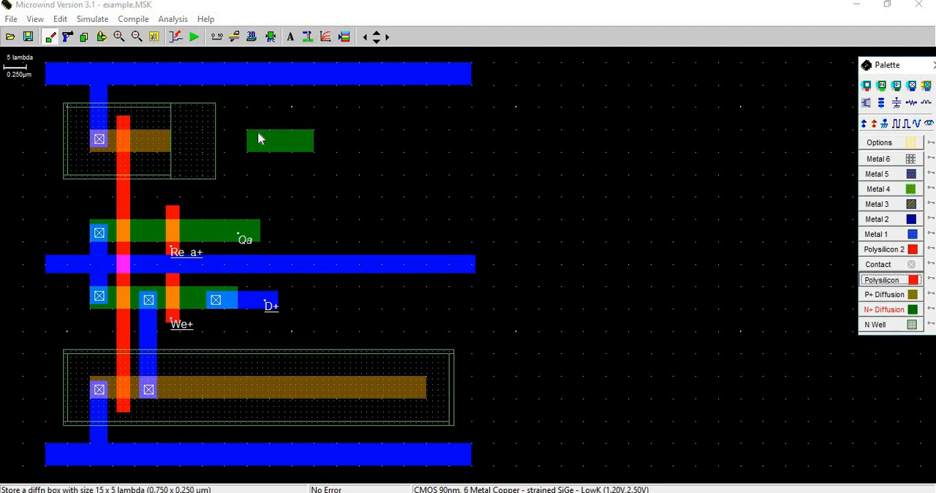
{"action": "left_click_drag", "start_coordinate": [269, 116], "coordinate": [291, 165]}
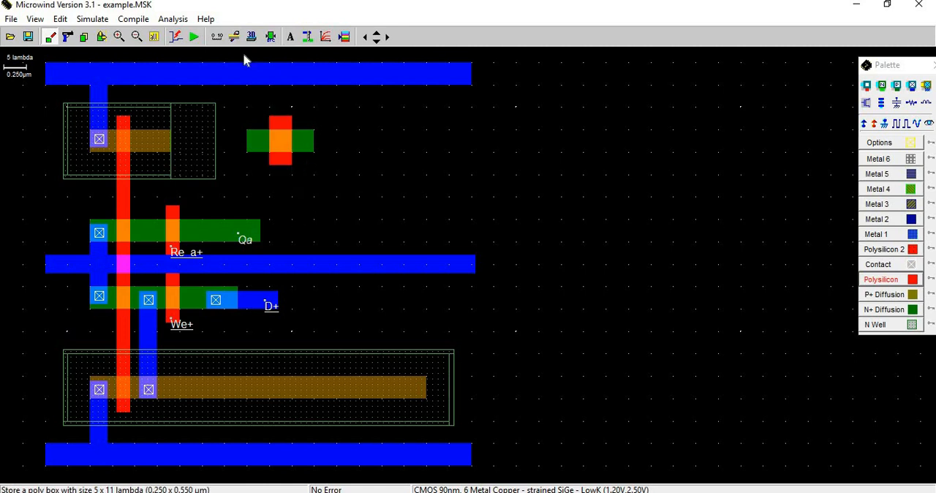
{"action": "left_click", "coordinate": [270, 38]}
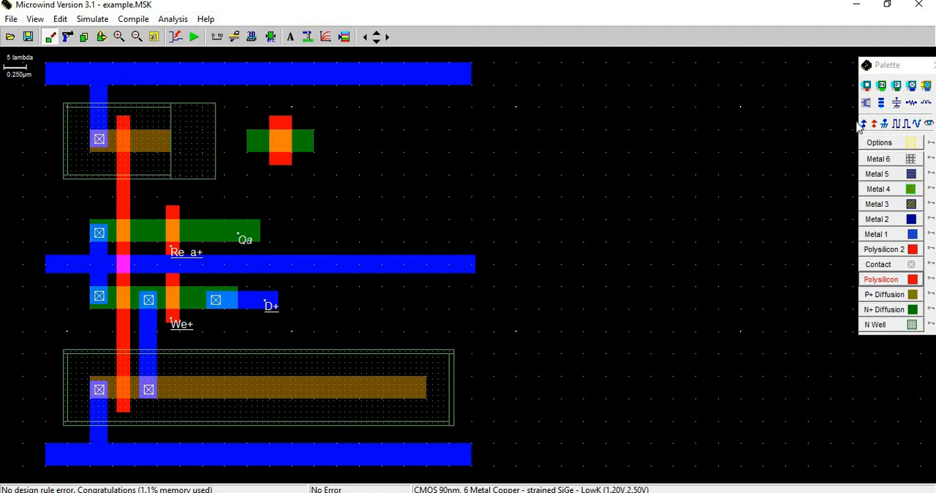
Place a P+ contact at the right end of the upper P+ strip and an N+ contact between the upper N+ strip's two gates.
{"action": "left_click", "coordinate": [898, 87]}
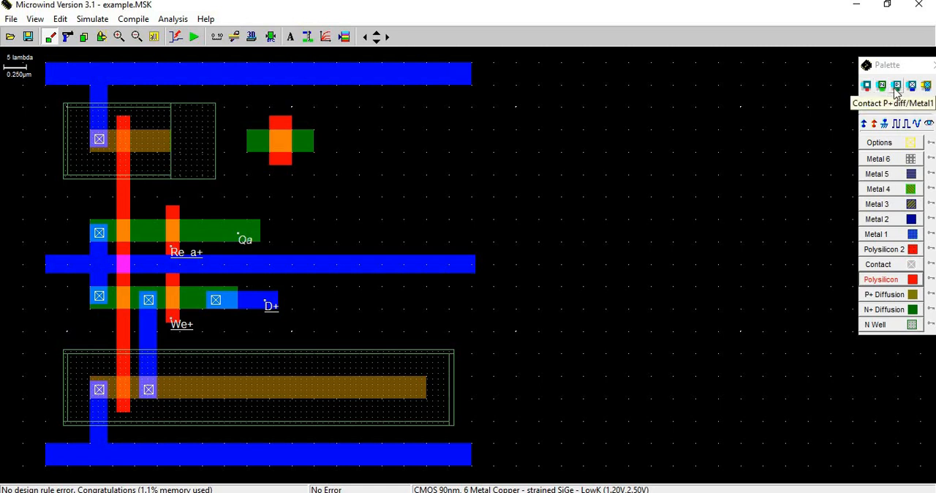
{"action": "left_click", "coordinate": [157, 146]}
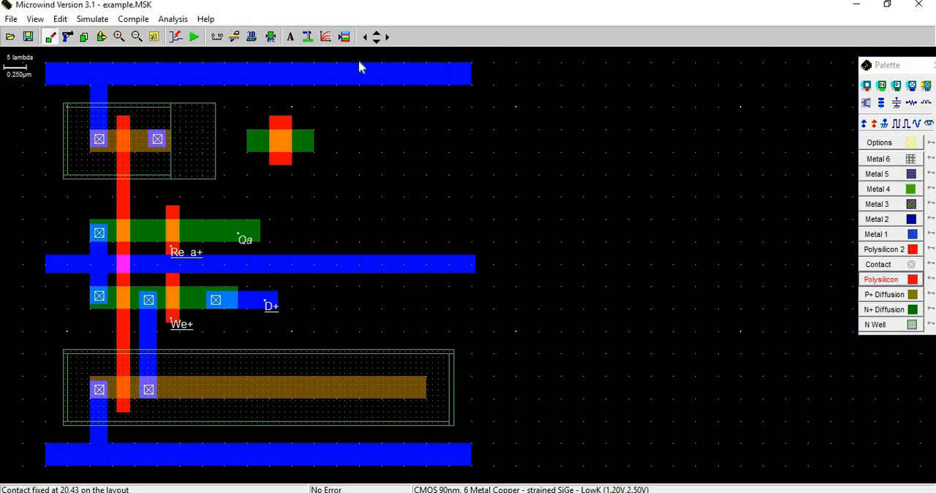
{"action": "left_click", "coordinate": [883, 86]}
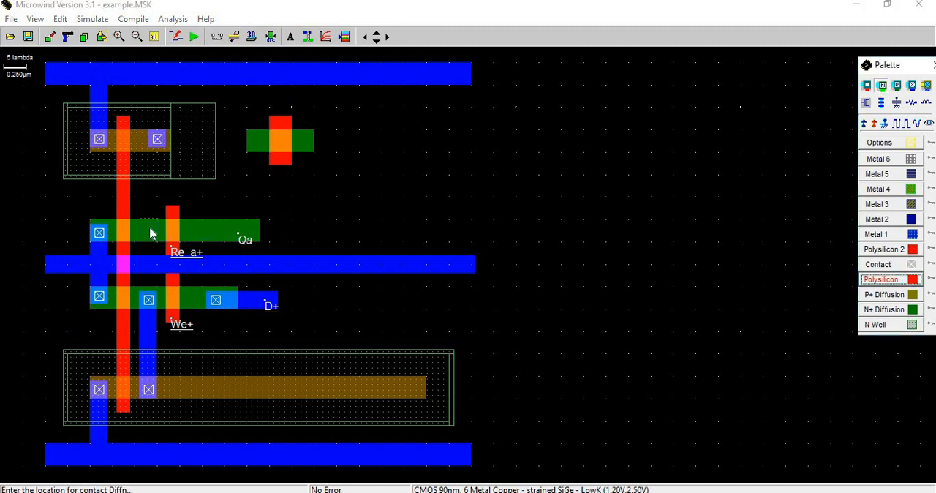
{"action": "left_click", "coordinate": [153, 234]}
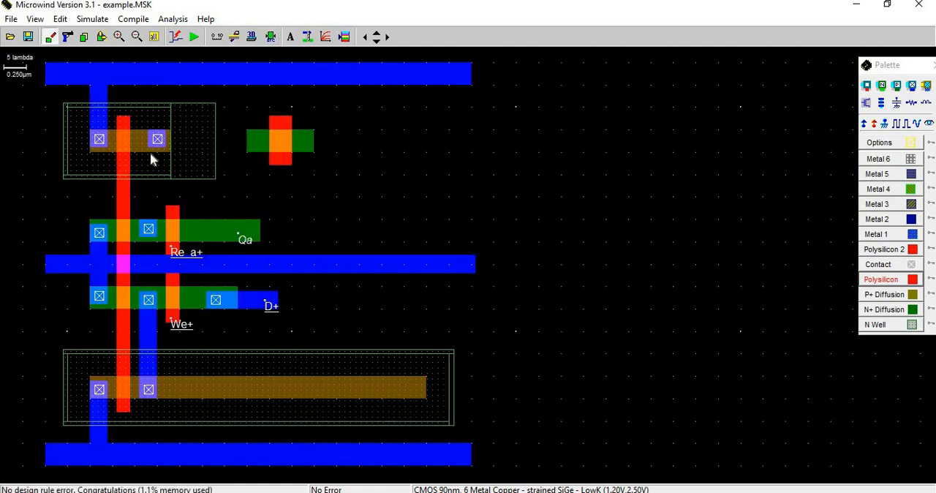
Connect the new P+ and N+ contacts with a vertical Metal 1 box of 6 x 24 lambda and check the design rules.
{"action": "left_click", "coordinate": [907, 235]}
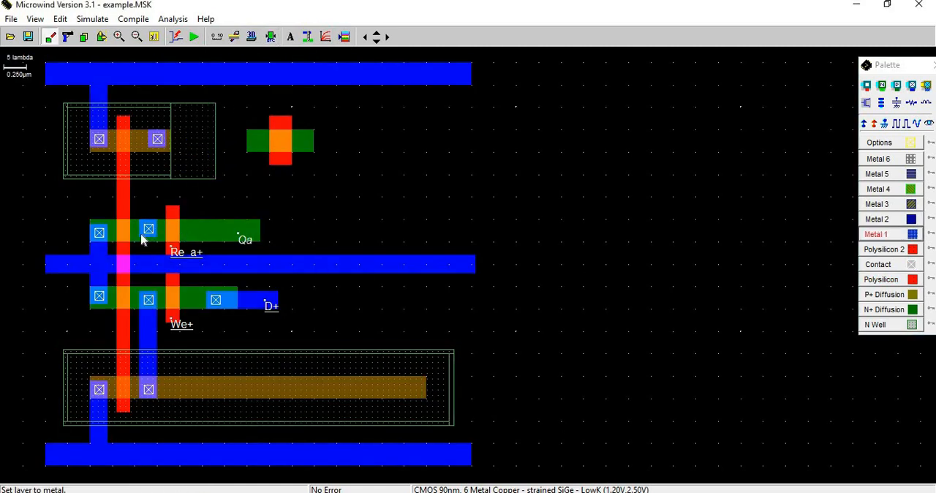
{"action": "left_click_drag", "start_coordinate": [141, 243], "coordinate": [167, 132]}
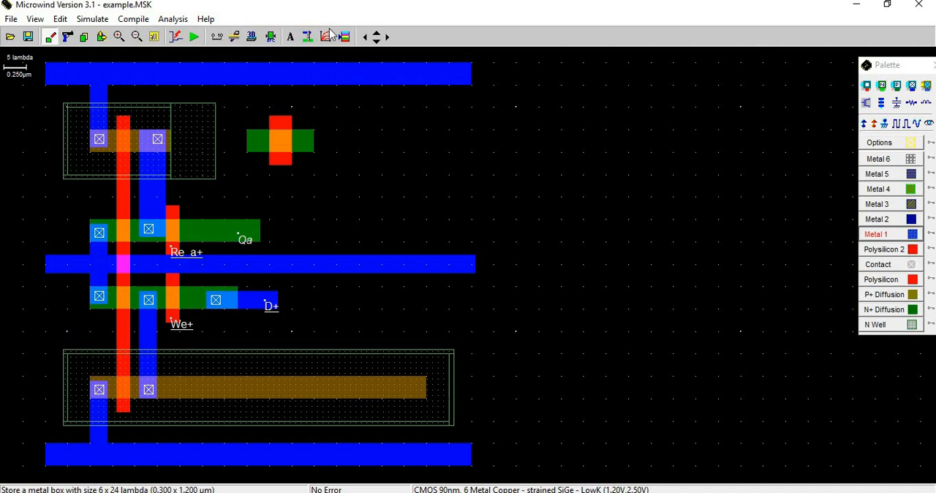
{"action": "left_click", "coordinate": [270, 36]}
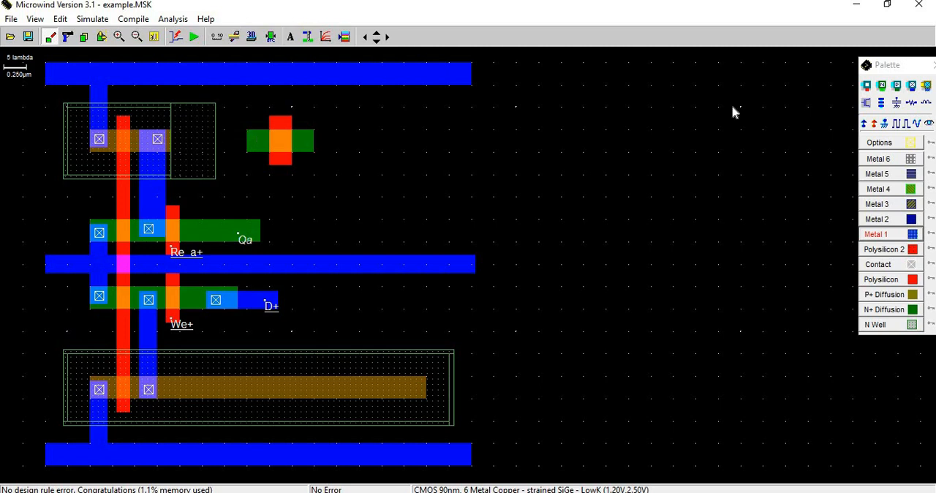
Place an N+ contact at the left end of the separate N+ strip beside the upper well and run the design rule check.
{"action": "left_click", "coordinate": [882, 104]}
{"action": "left_click", "coordinate": [882, 88]}
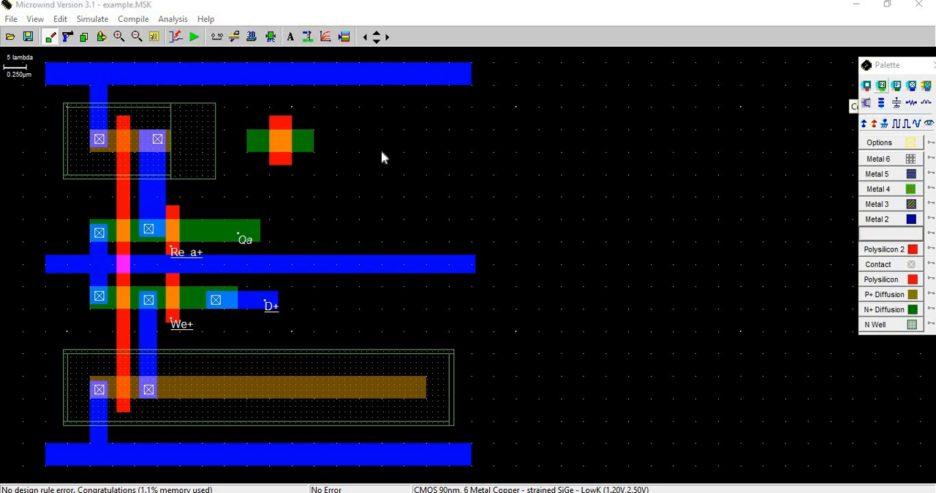
{"action": "left_click", "coordinate": [256, 143]}
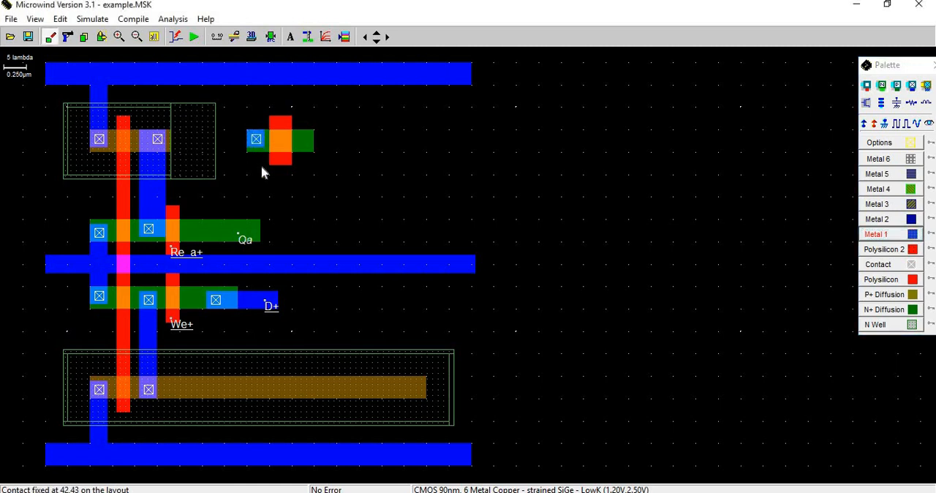
{"action": "left_click", "coordinate": [272, 40]}
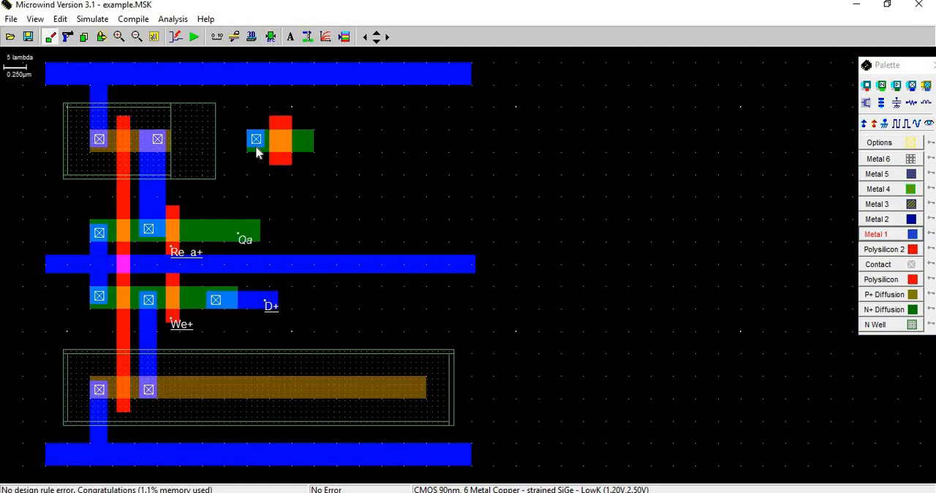
Connect the separate N+ strip's contact to the upper well's right P+ contact with a 28 x 4 lambda Metal 1 box and check the design rules.
{"action": "left_click", "coordinate": [876, 234]}
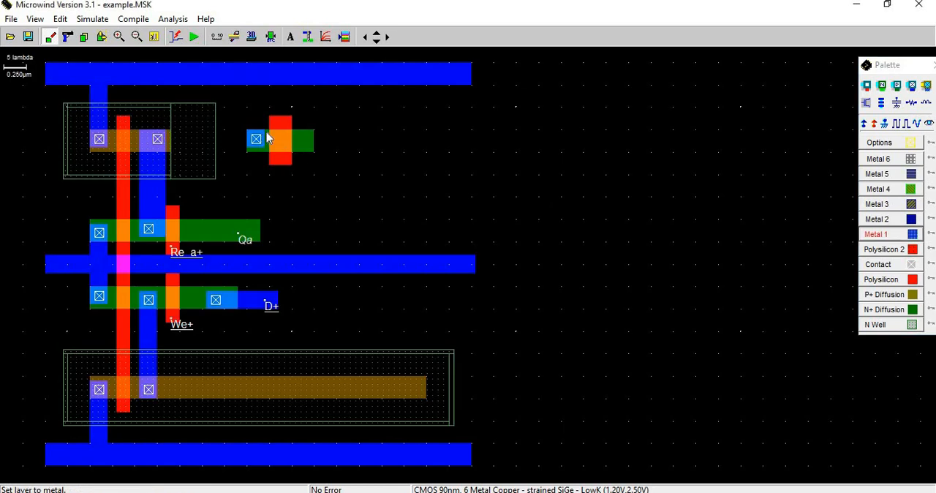
{"action": "left_click_drag", "start_coordinate": [249, 134], "coordinate": [142, 155]}
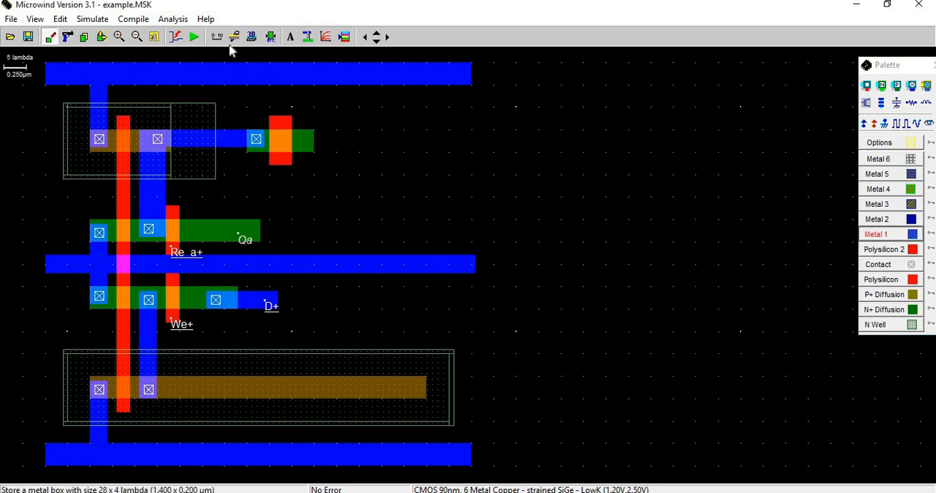
{"action": "left_click", "coordinate": [269, 37]}
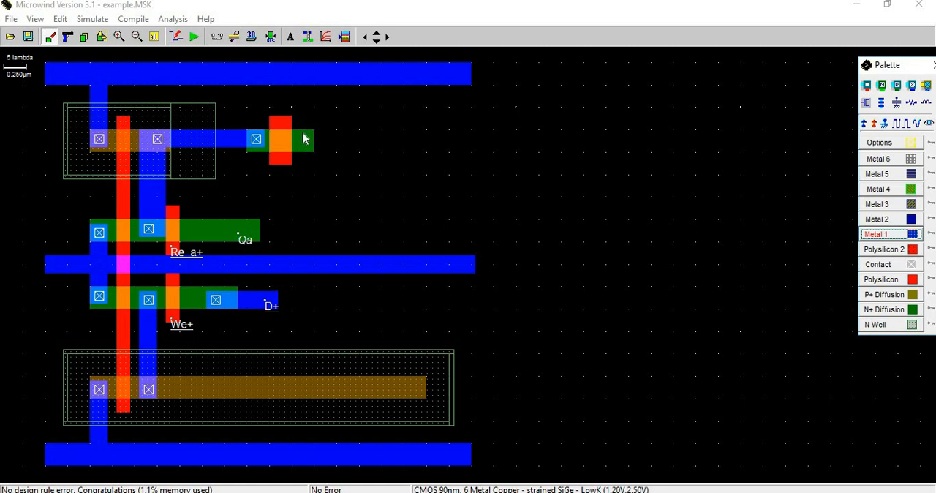
Label the right end of the separate N+ strip Qb as a signal visible in simulation.
{"action": "left_click", "coordinate": [931, 123]}
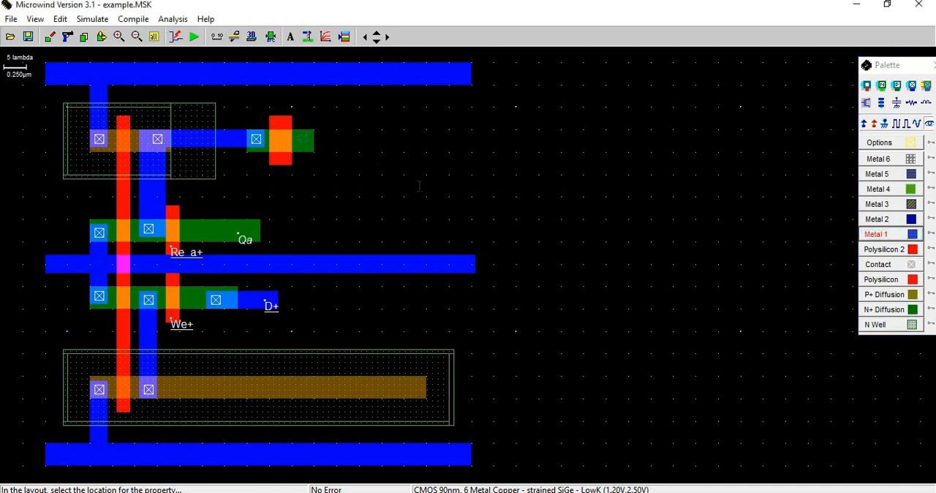
{"action": "left_click", "coordinate": [419, 186]}
{"action": "type", "text": "Q"}
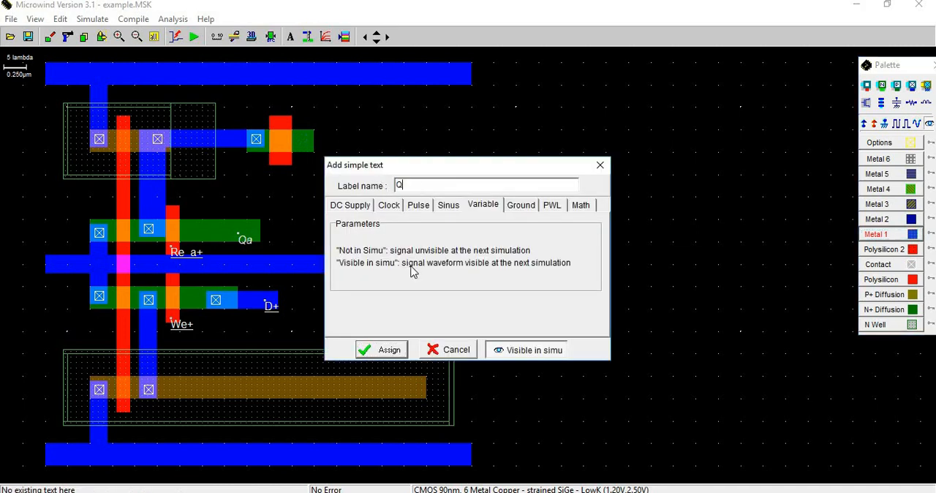
{"action": "type", "text": "b"}
{"action": "left_click", "coordinate": [394, 356]}
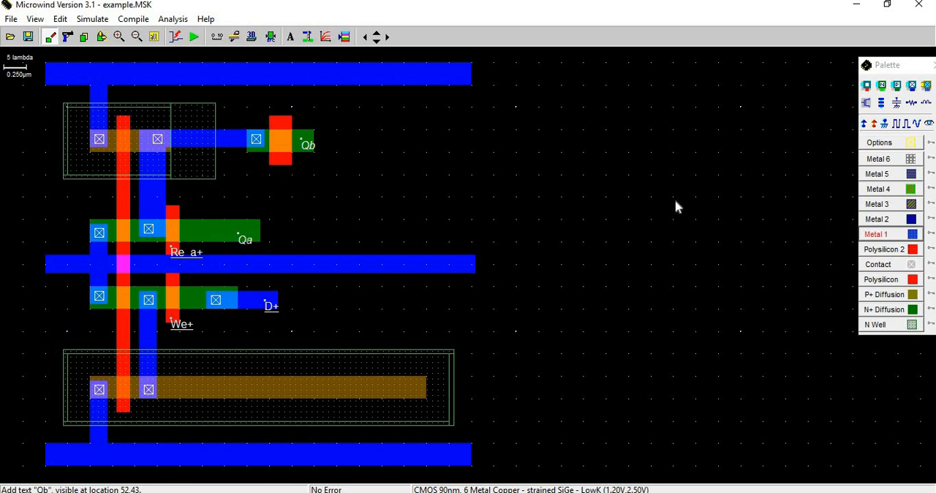
Add a 1.200 V DC supply labelled Re_b at the lower end of the gate crossing the separate N+ strip.
{"action": "left_click", "coordinate": [896, 124]}
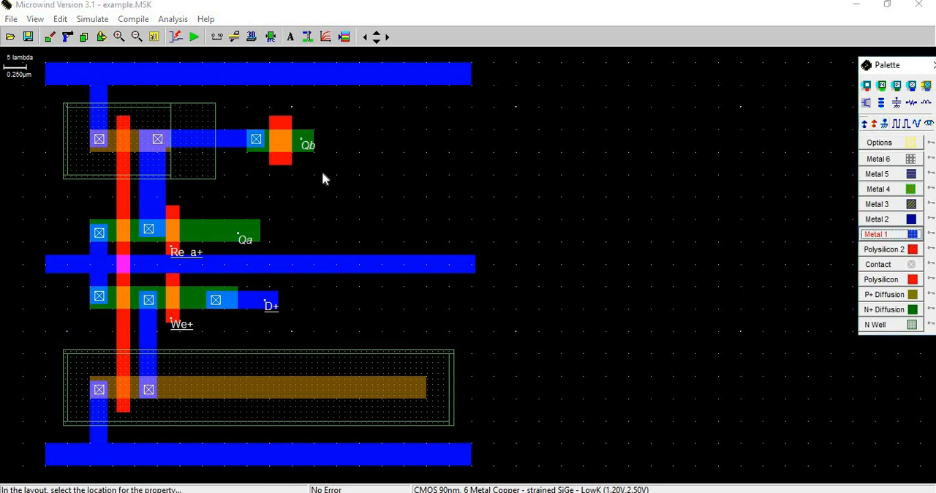
{"action": "left_click", "coordinate": [283, 169]}
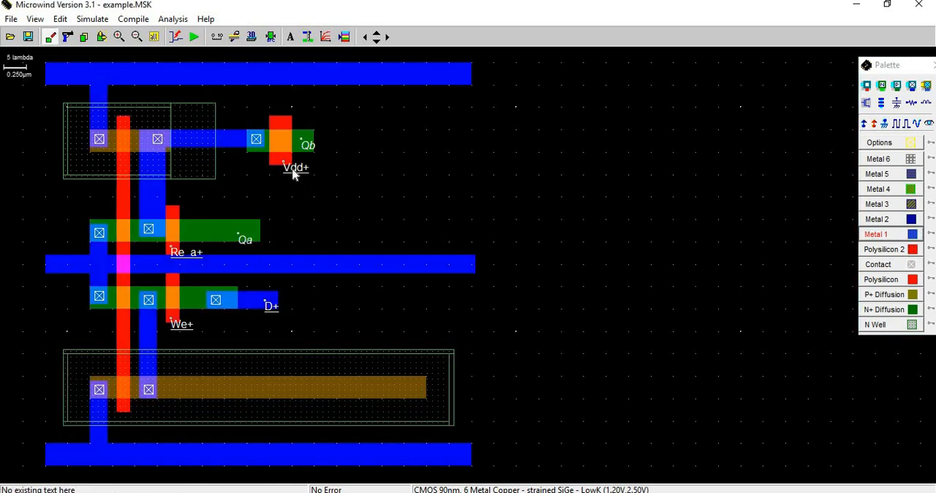
{"action": "double_click", "coordinate": [392, 185]}
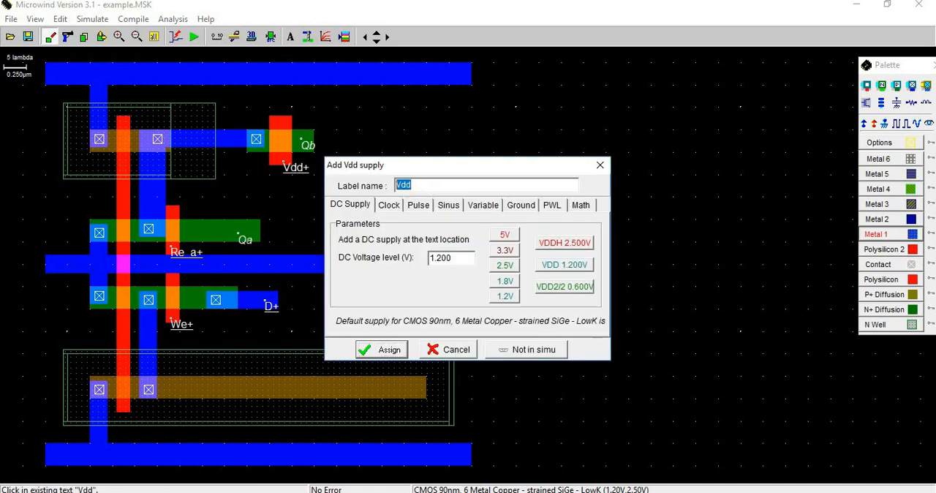
{"action": "type", "text": "Re_b"}
{"action": "left_click", "coordinate": [383, 350]}
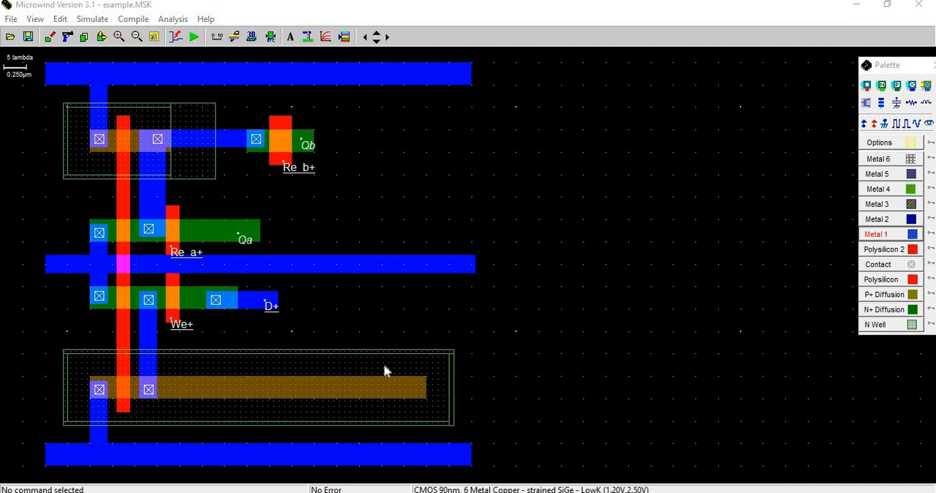
Check the static multiport register schematic in PowerPoint, then back in Microwind draw a 20 x 5 lambda P+ diffusion strip beyond the Qb strip.
{"action": "key", "text": "alt+Tab"}
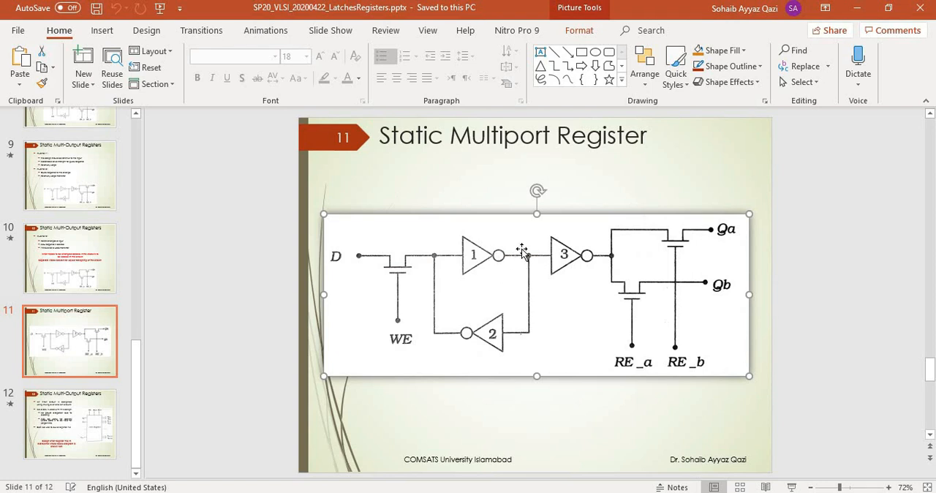
{"action": "left_click", "coordinate": [857, 8]}
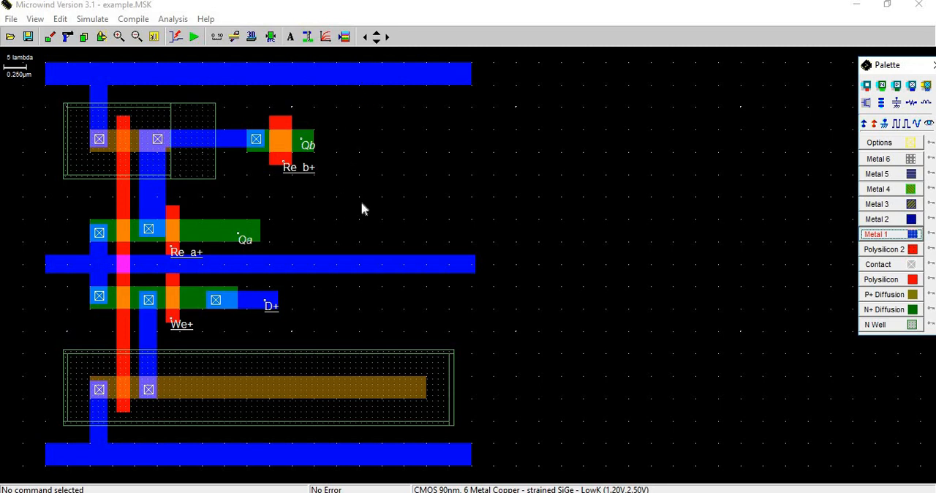
{"action": "left_click", "coordinate": [884, 300]}
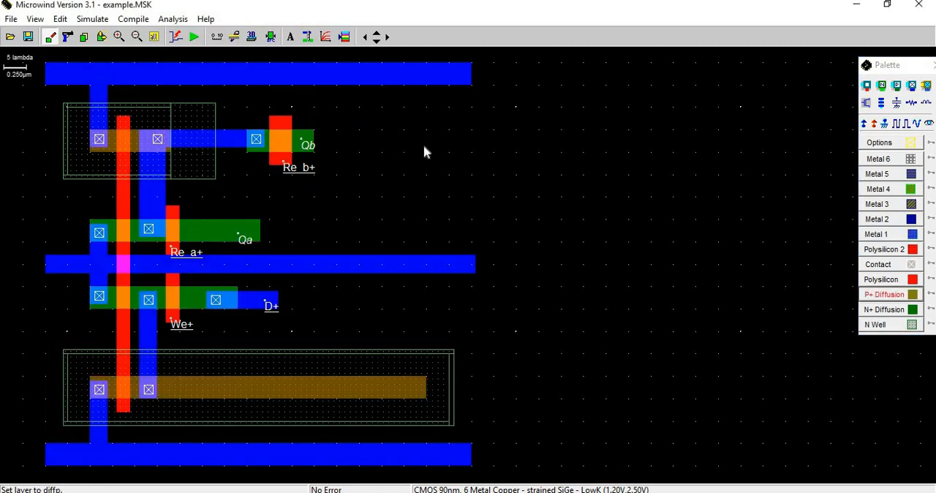
{"action": "left_click_drag", "start_coordinate": [358, 130], "coordinate": [452, 153]}
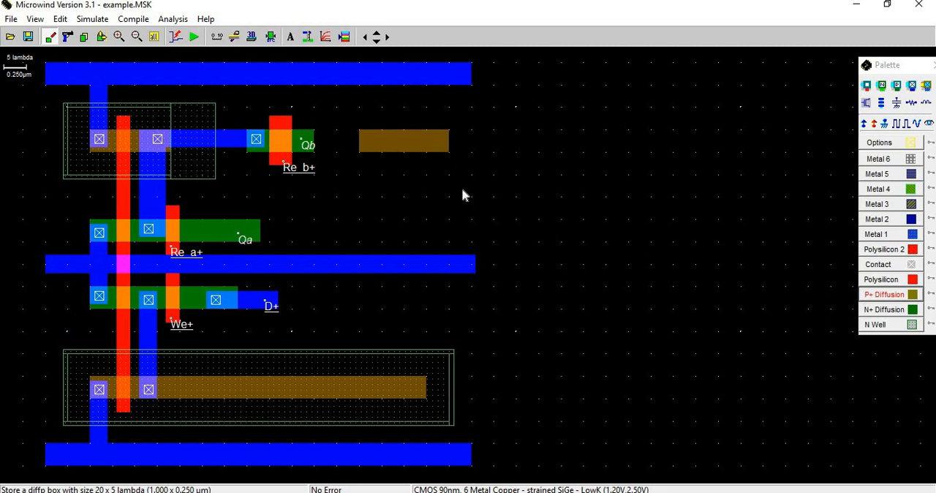
Surround the new P+ strip with an N well, extend its upper edge with a 34 x 2 lambda box, and run the design rule check.
{"action": "left_click", "coordinate": [884, 325]}
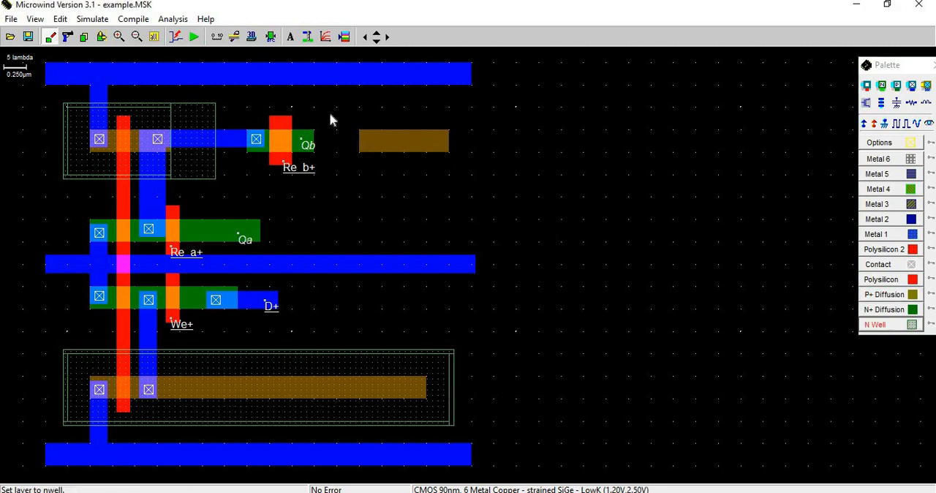
{"action": "left_click_drag", "start_coordinate": [329, 112], "coordinate": [482, 177]}
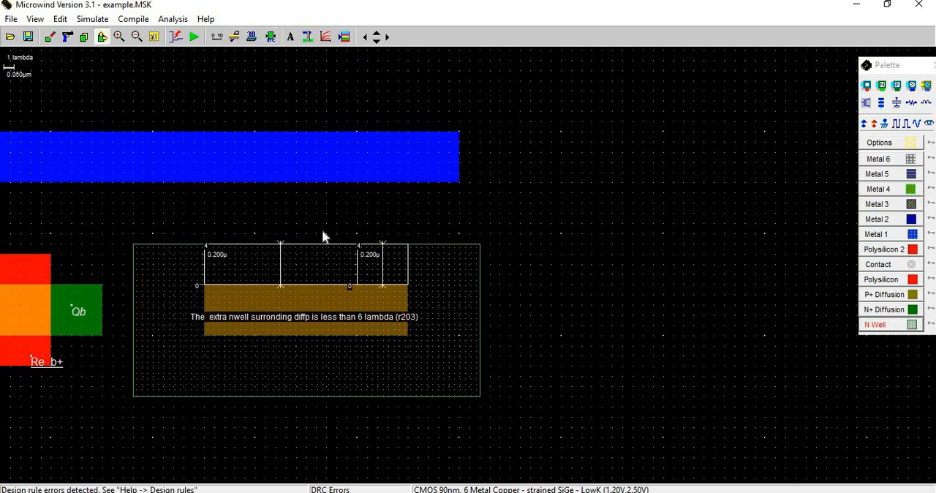
{"action": "left_click", "coordinate": [891, 325]}
{"action": "left_click_drag", "start_coordinate": [133, 224], "coordinate": [482, 249]}
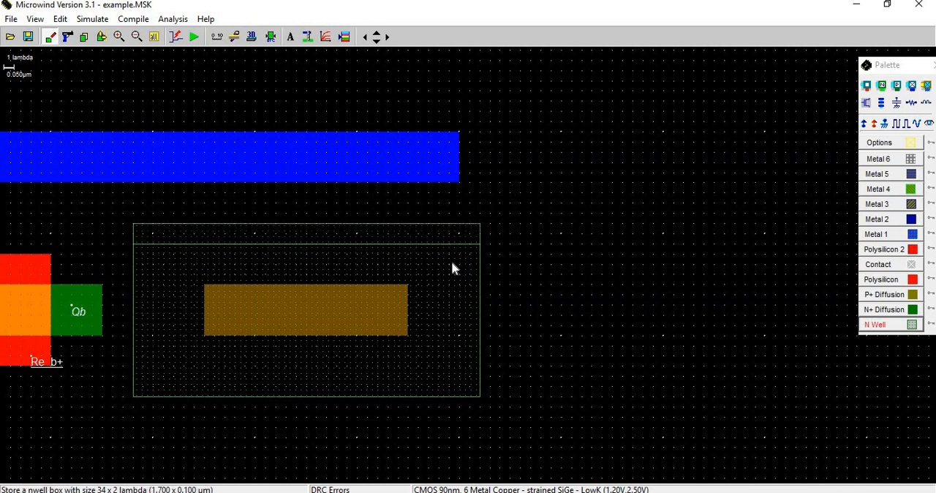
{"action": "left_click", "coordinate": [153, 39]}
{"action": "left_click", "coordinate": [270, 37]}
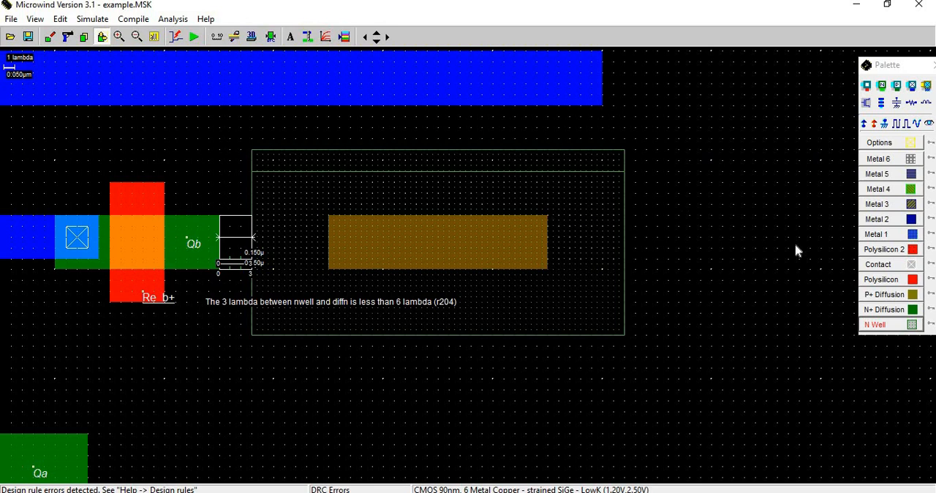
Move the new N well and its P+ strip about 3 lambda away from the Qb strip and recheck the design rules.
{"action": "left_click", "coordinate": [102, 39]}
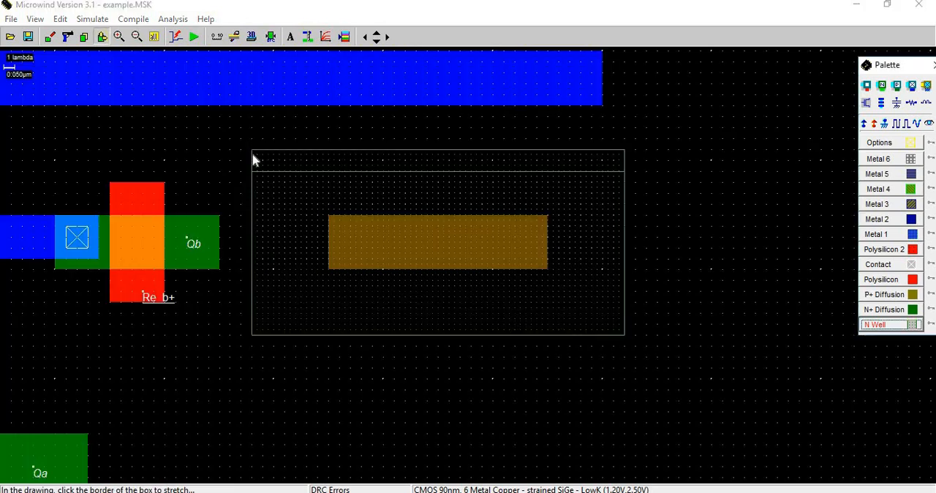
{"action": "left_click_drag", "start_coordinate": [241, 129], "coordinate": [694, 390]}
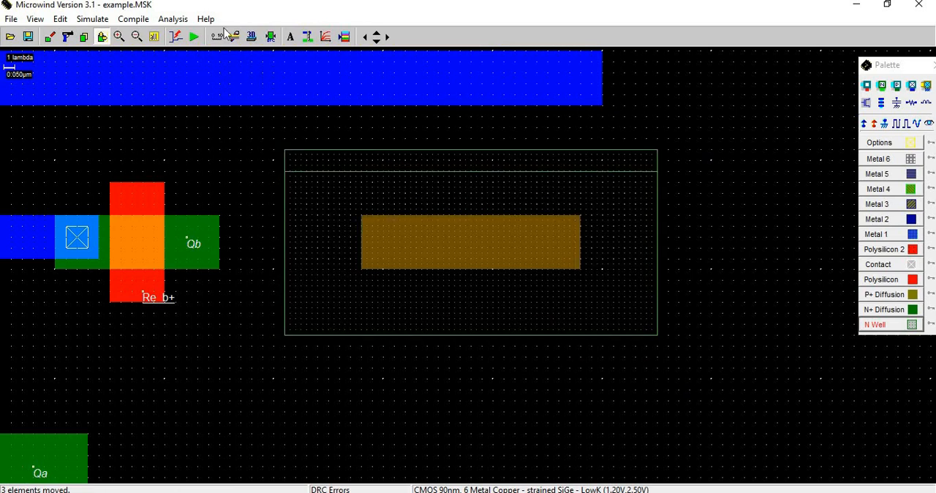
{"action": "left_click", "coordinate": [271, 38]}
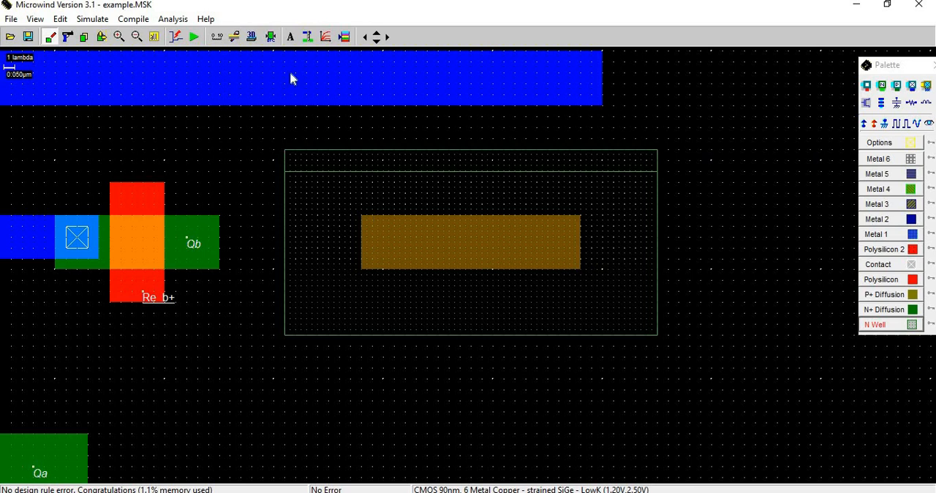
{"action": "left_click", "coordinate": [155, 38]}
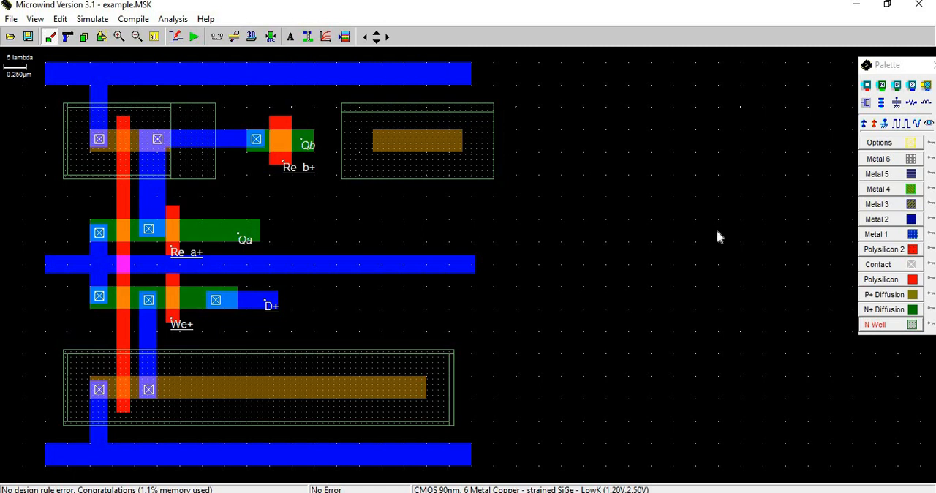
Draw a 19 x 5 lambda N+ diffusion strip between the new N well and the middle rail and run the design rule check.
{"action": "left_click", "coordinate": [881, 309]}
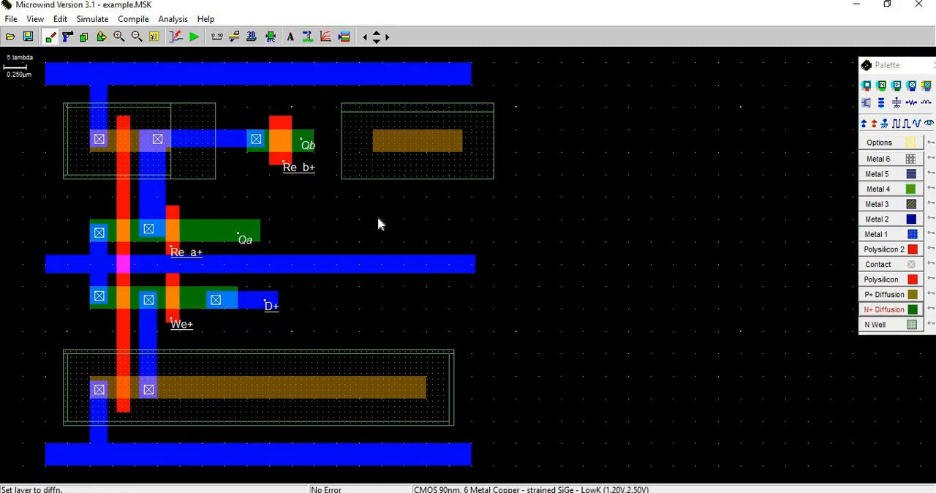
{"action": "left_click_drag", "start_coordinate": [378, 219], "coordinate": [461, 241]}
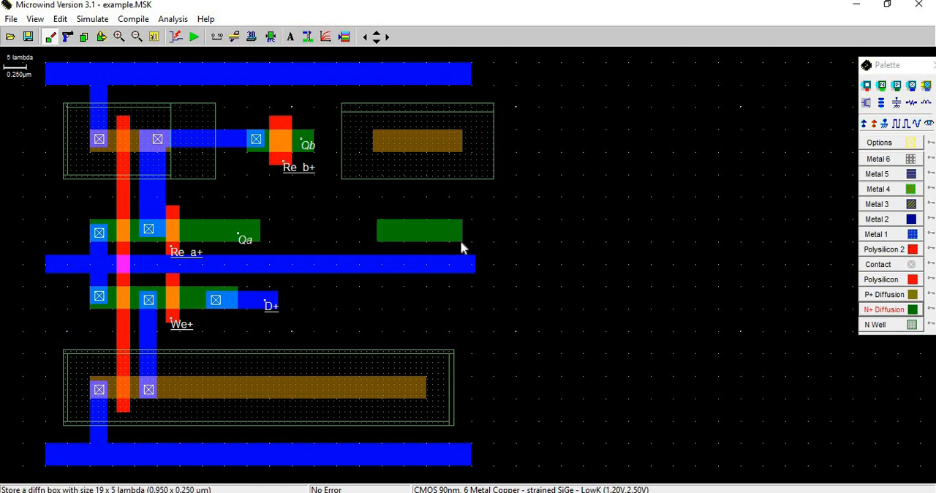
{"action": "left_click", "coordinate": [271, 38]}
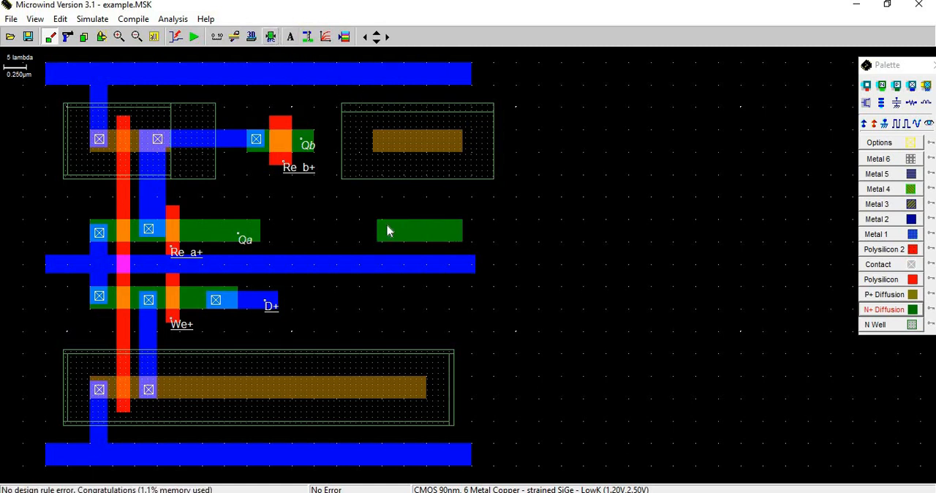
Draw a vertical polysilicon gate crossing both the new P+ strip and the N+ strip below it.
{"action": "left_click", "coordinate": [883, 249]}
{"action": "left_click", "coordinate": [882, 282]}
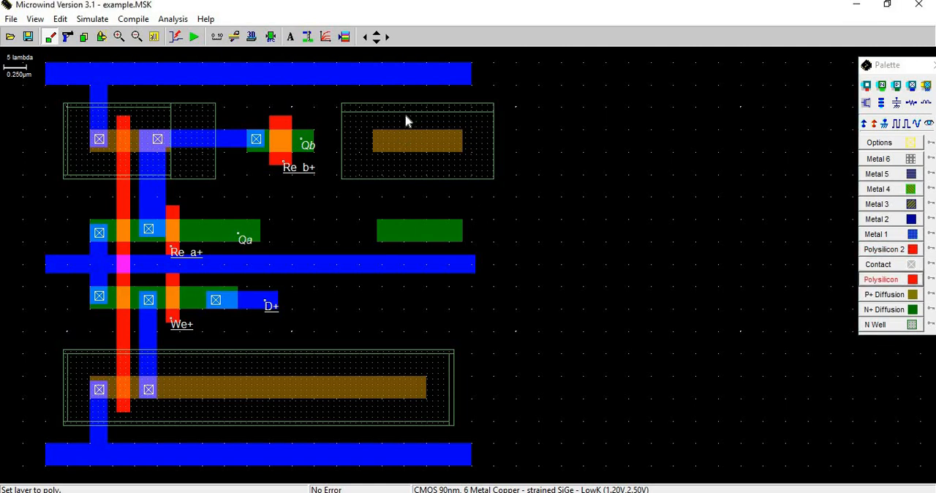
{"action": "left_click_drag", "start_coordinate": [413, 170], "coordinate": [433, 255]}
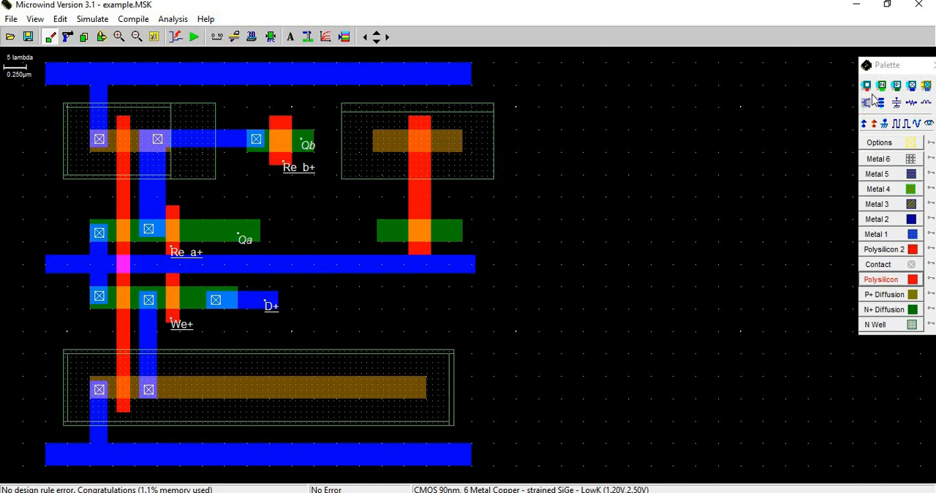
Place a P+ contact at the new P+ strip's right end, join it to the upper rail with 4 x 17 lambda Metal 1, and check the design rules.
{"action": "left_click", "coordinate": [898, 86]}
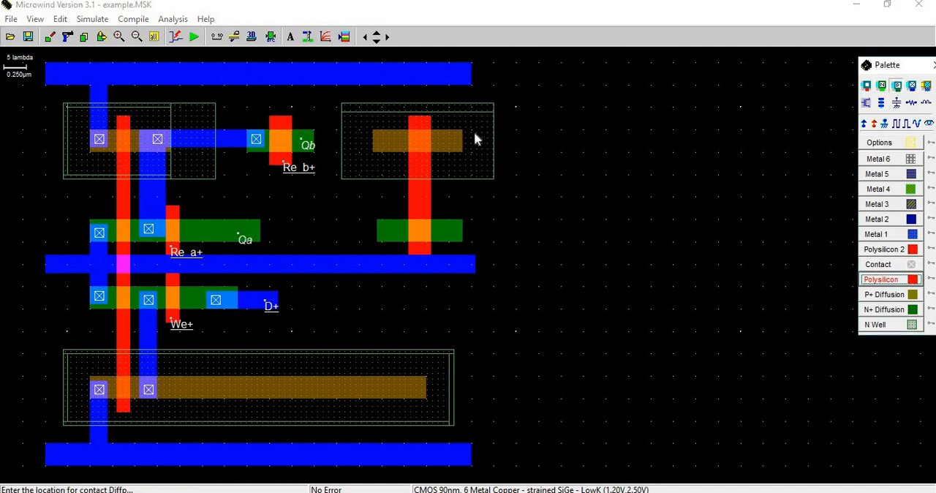
{"action": "left_click", "coordinate": [453, 138]}
{"action": "key", "text": "m"}
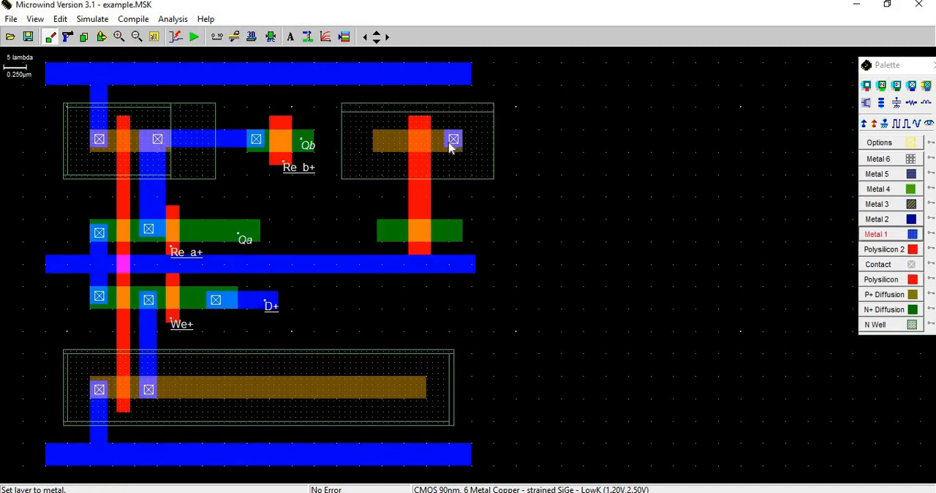
{"action": "left_click_drag", "start_coordinate": [446, 144], "coordinate": [464, 74]}
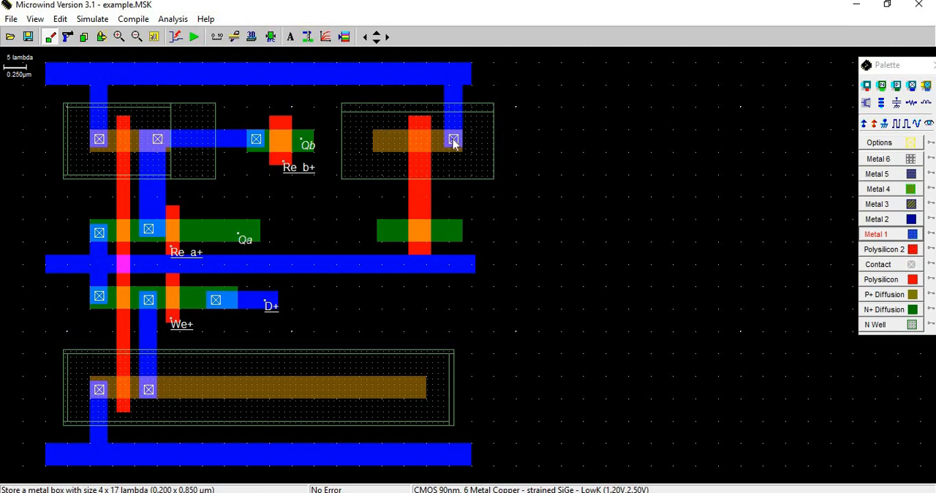
{"action": "left_click", "coordinate": [271, 36]}
Place an N+ contact at the new N+ strip's right end, connect it to the middle rail with Metal 1, and check the design rules.
{"action": "left_click", "coordinate": [883, 86]}
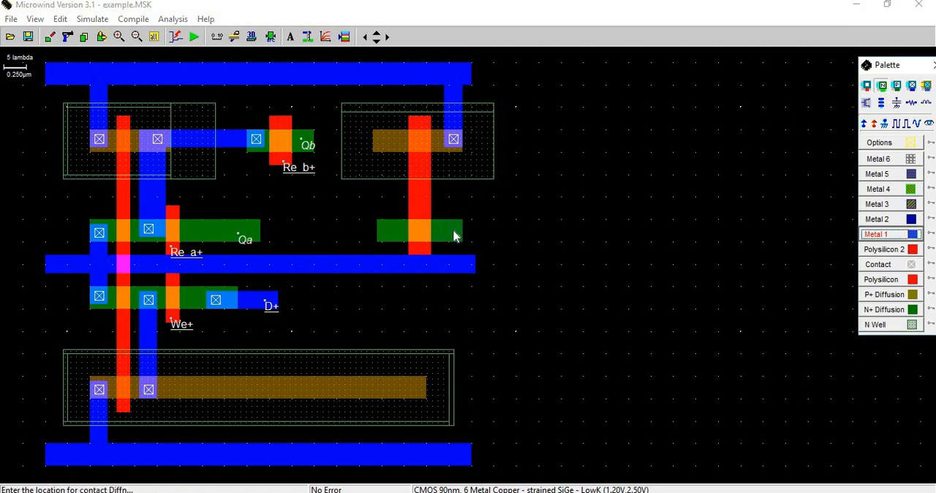
{"action": "left_click", "coordinate": [449, 228]}
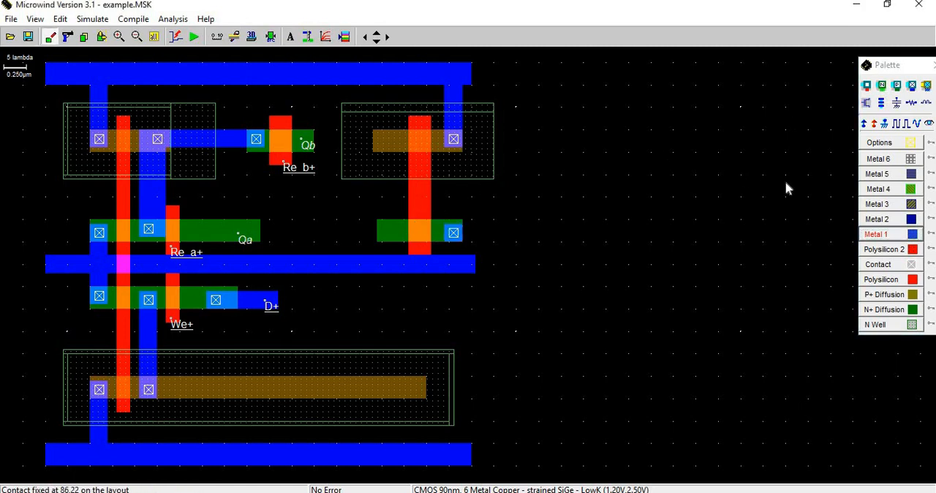
{"action": "left_click", "coordinate": [876, 234]}
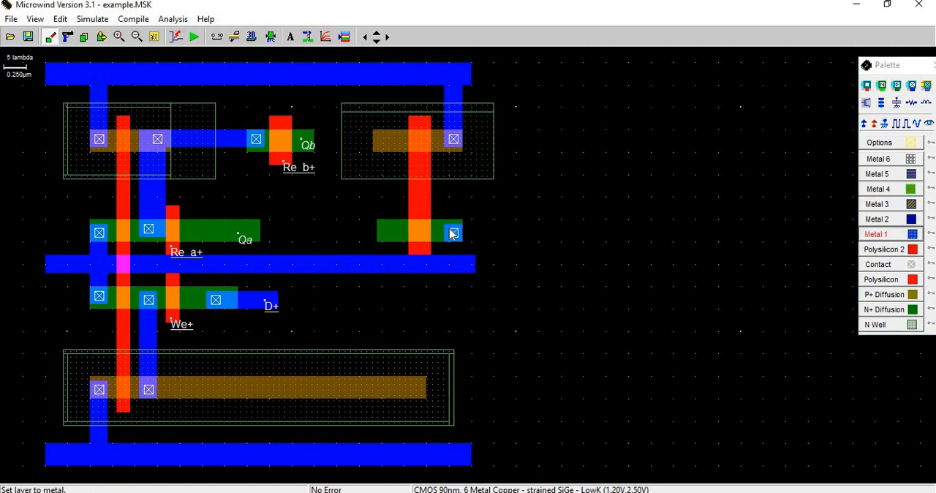
{"action": "left_click_drag", "start_coordinate": [448, 226], "coordinate": [442, 253]}
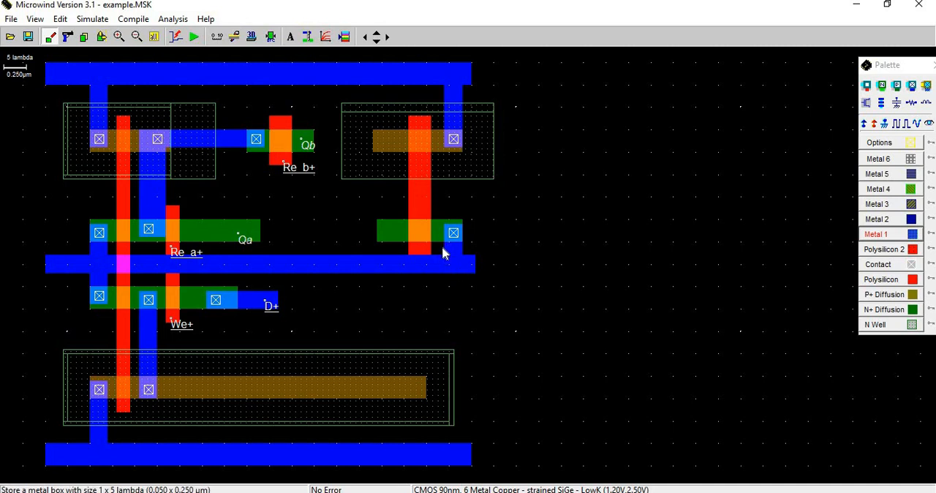
{"action": "left_click", "coordinate": [270, 38]}
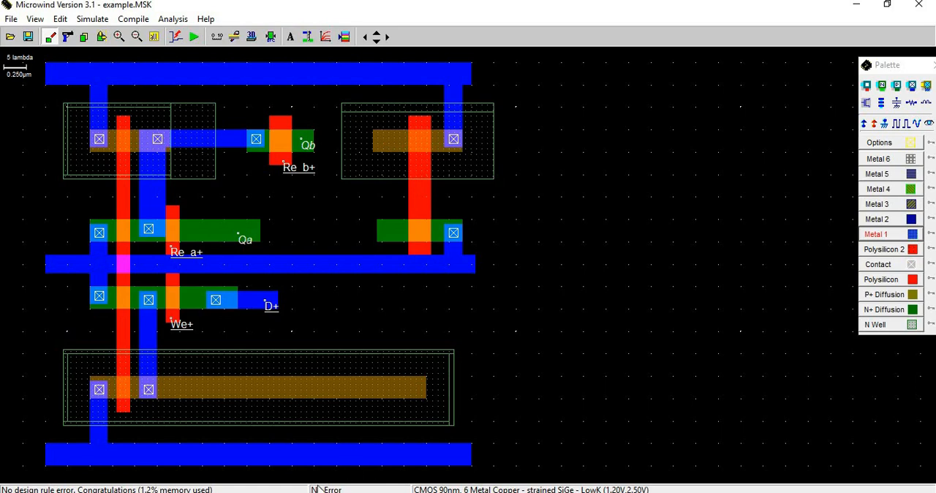
Check the register schematic in PowerPoint, then back in Microwind place a polysilicon contact on the new gate between its P+ and N+ strips.
{"action": "key", "text": "alt+Tab"}
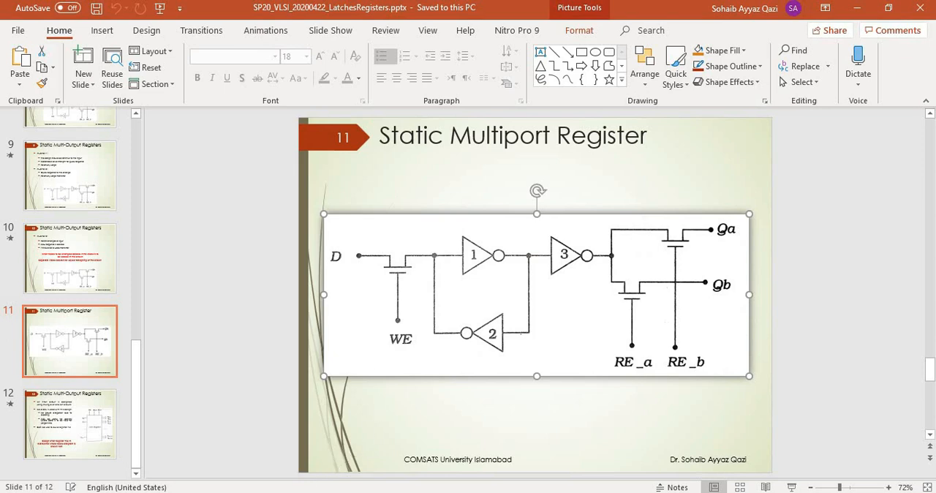
{"action": "left_click", "coordinate": [286, 492]}
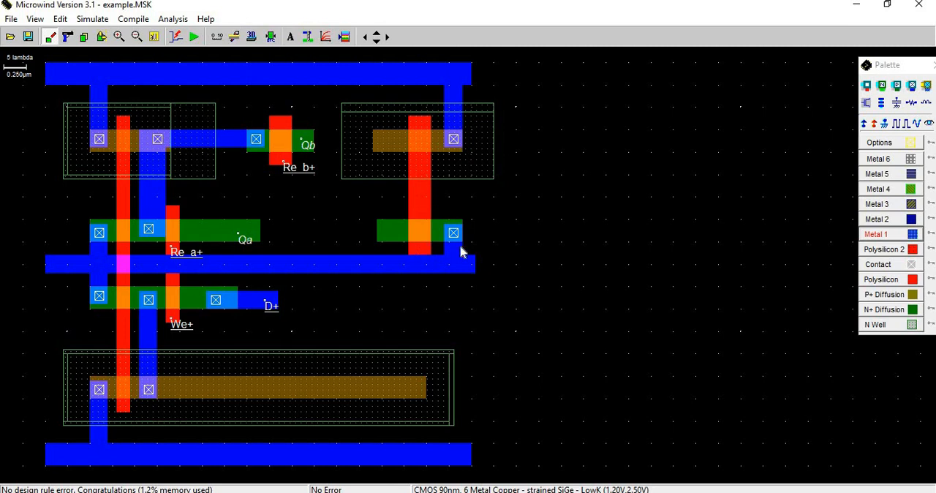
{"action": "left_click", "coordinate": [866, 86]}
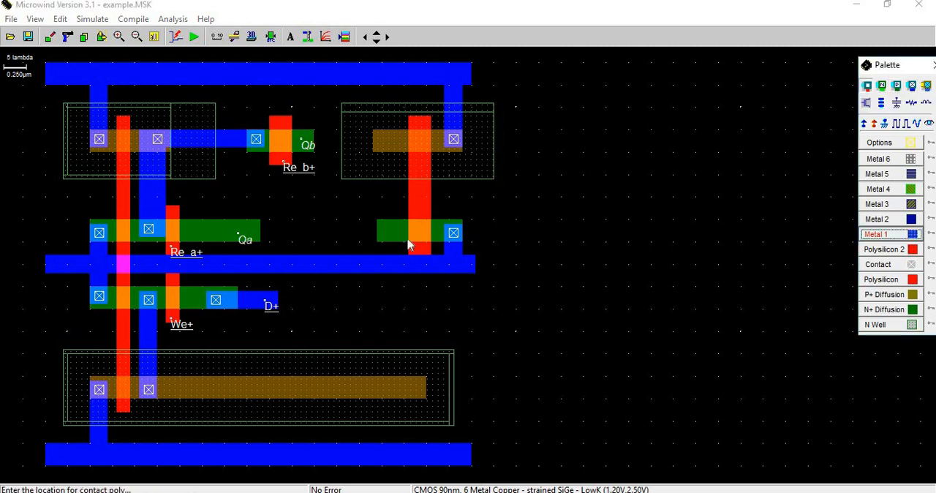
{"action": "left_click", "coordinate": [419, 198]}
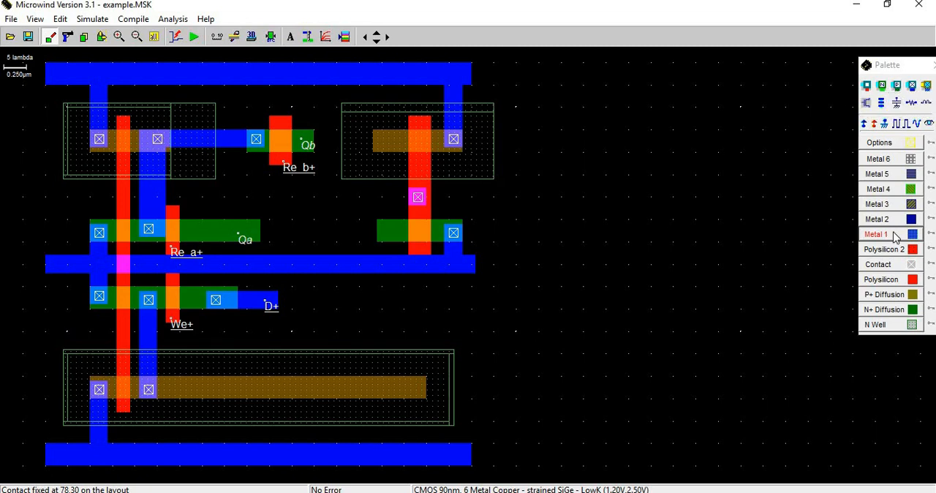
Route Metal 1 from the lower inverter's output column to the new gate's contact, using a 6 x 36 lambda vertical segment, and check the design rules.
{"action": "left_click", "coordinate": [894, 234]}
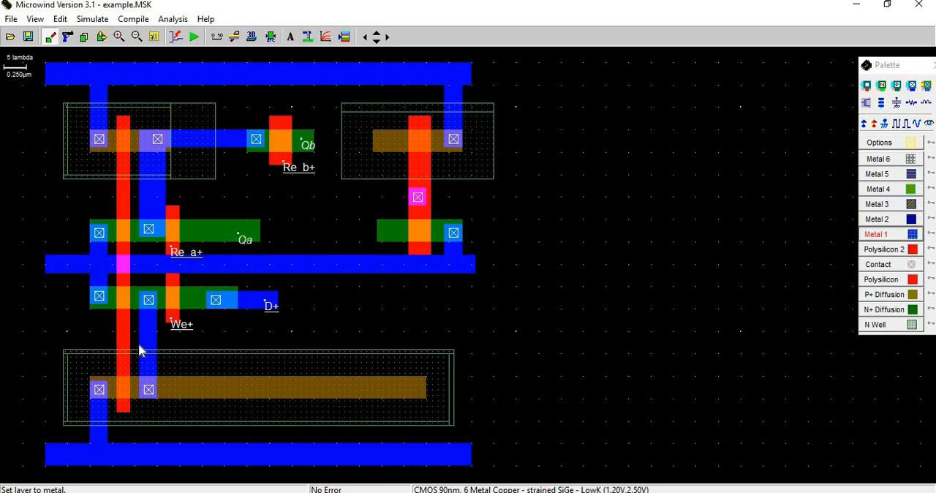
{"action": "left_click_drag", "start_coordinate": [138, 346], "coordinate": [351, 359]}
{"action": "left_click_drag", "start_coordinate": [408, 191], "coordinate": [343, 265]}
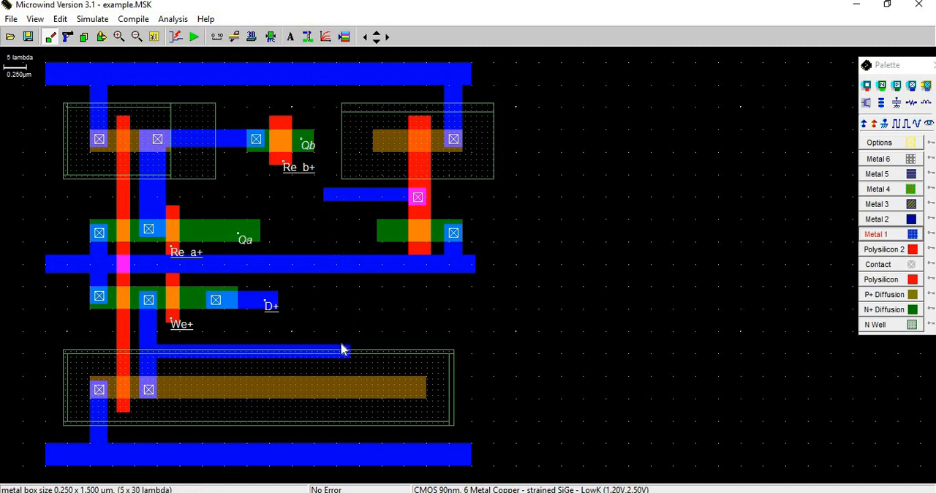
{"action": "left_click_drag", "start_coordinate": [340, 349], "coordinate": [350, 355]}
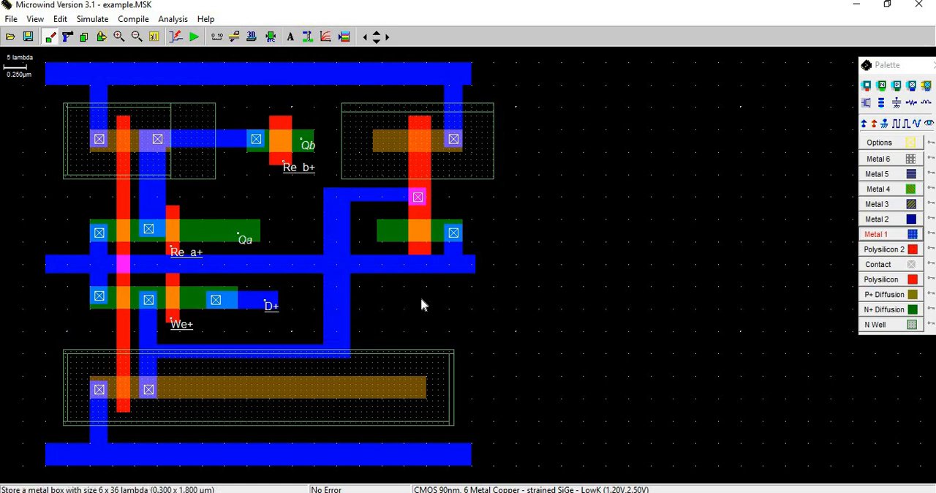
{"action": "left_click", "coordinate": [270, 40]}
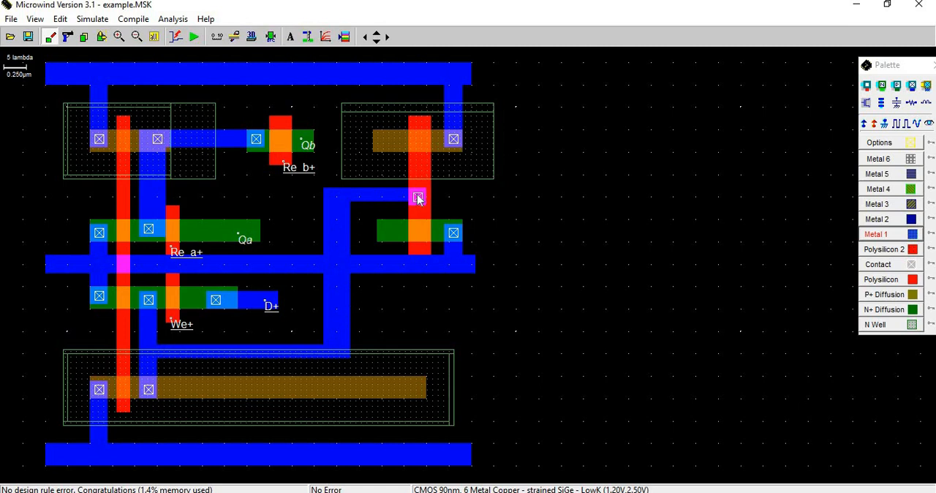
Cut away the vertical Metal 1 segment above and below the middle rail, keeping its two horizontal branches.
{"action": "key", "text": "alt+Tab"}
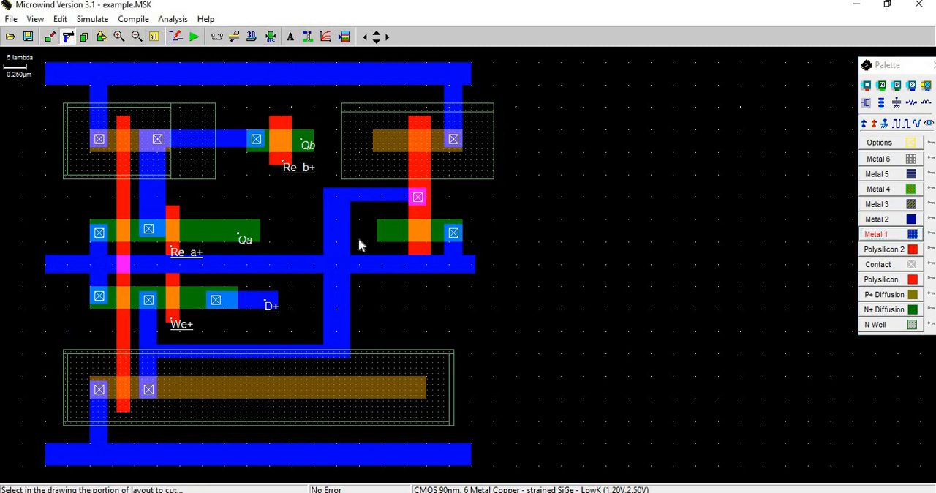
{"action": "left_click_drag", "start_coordinate": [319, 254], "coordinate": [353, 214]}
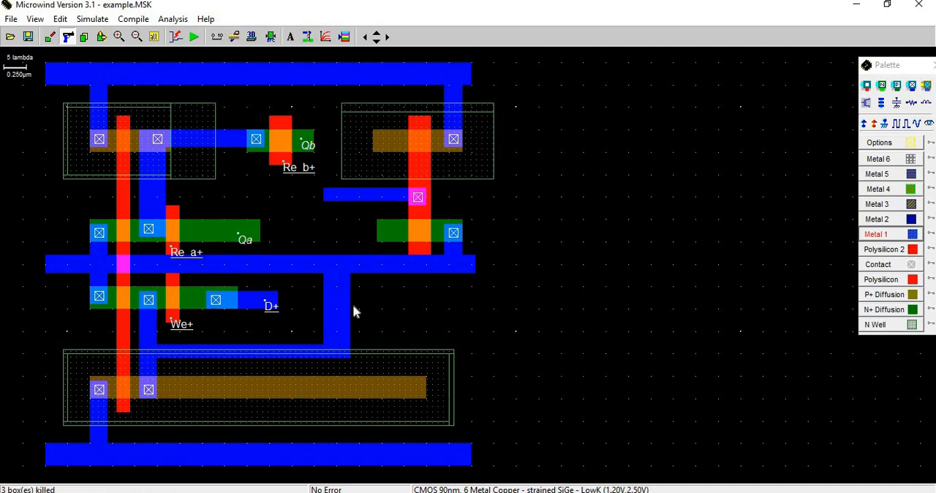
{"action": "left_click_drag", "start_coordinate": [319, 274], "coordinate": [365, 342]}
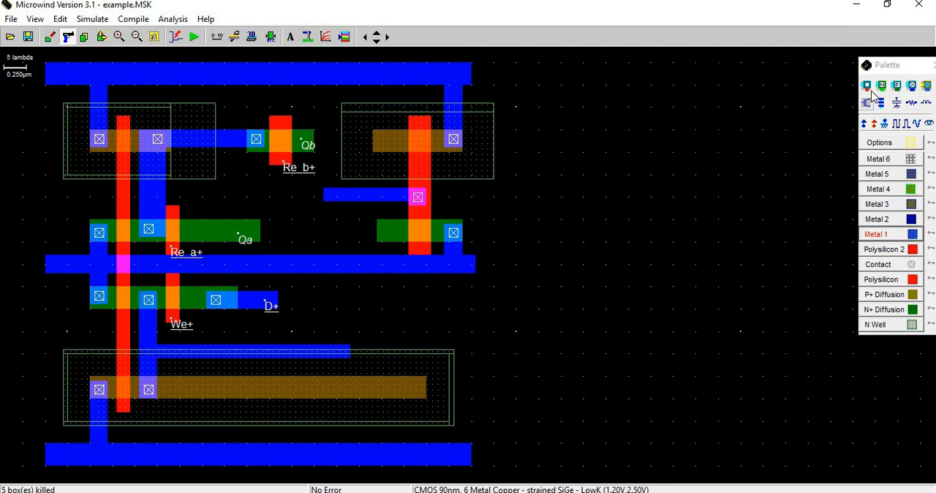
Place Metal1/Metal2 contacts on the free ends of the upper and lower horizontal Metal 1 branches, and check the design rules.
{"action": "left_click", "coordinate": [912, 87]}
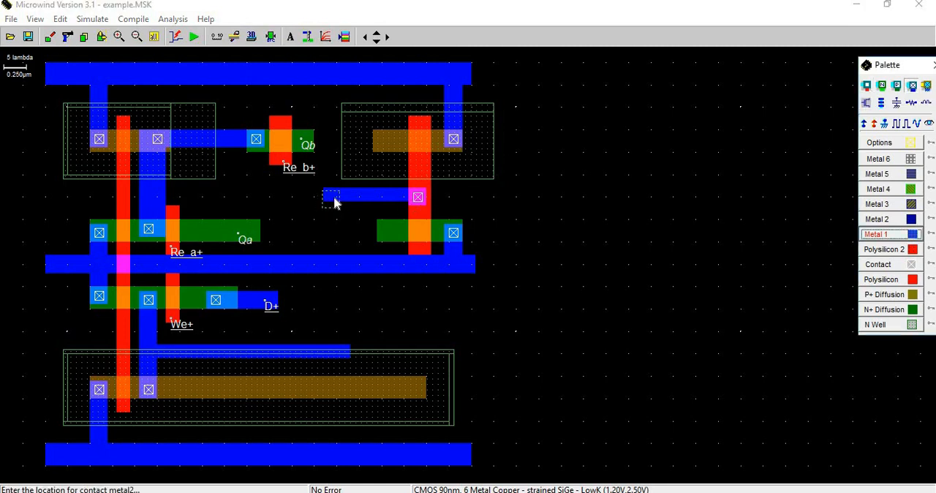
{"action": "left_click", "coordinate": [334, 203]}
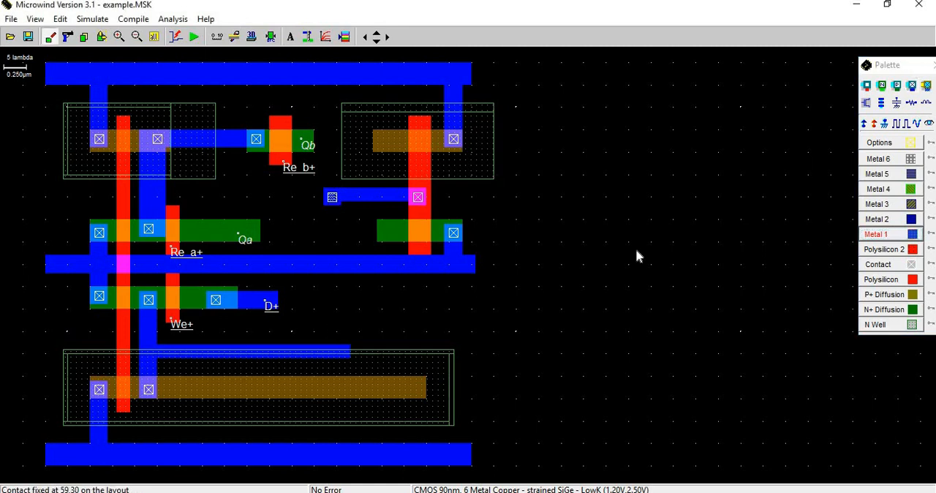
{"action": "left_click", "coordinate": [912, 86]}
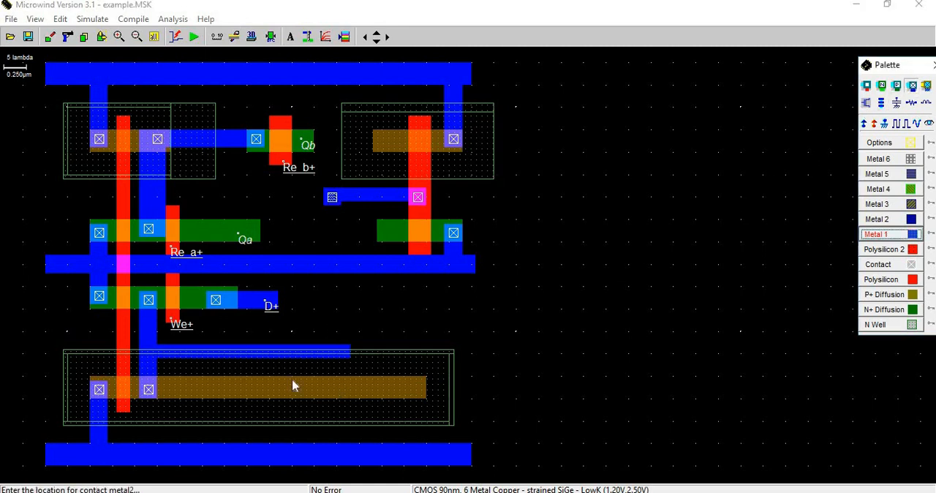
{"action": "left_click", "coordinate": [342, 351]}
{"action": "left_click", "coordinate": [271, 37]}
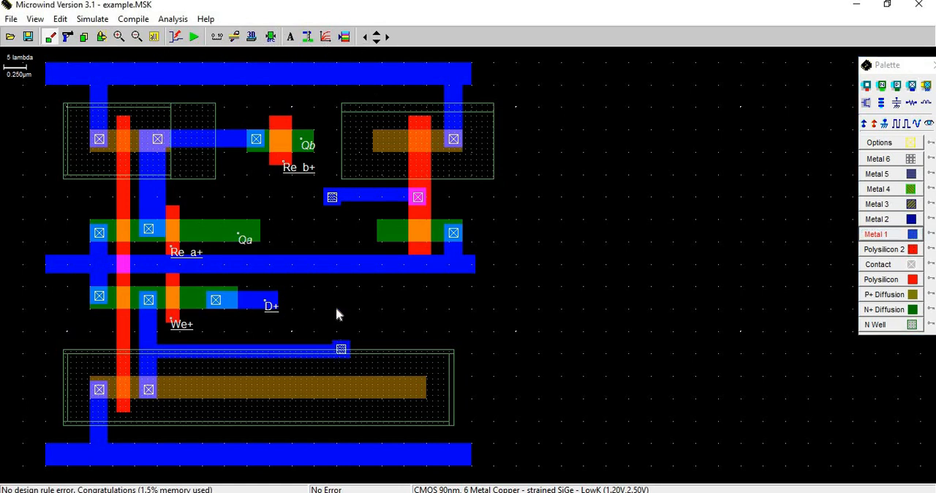
Join the two Metal1/Metal2 contacts across the middle rail with 6 x 34 and 6 x 4 lambda Metal 2 boxes.
{"action": "left_click", "coordinate": [876, 219]}
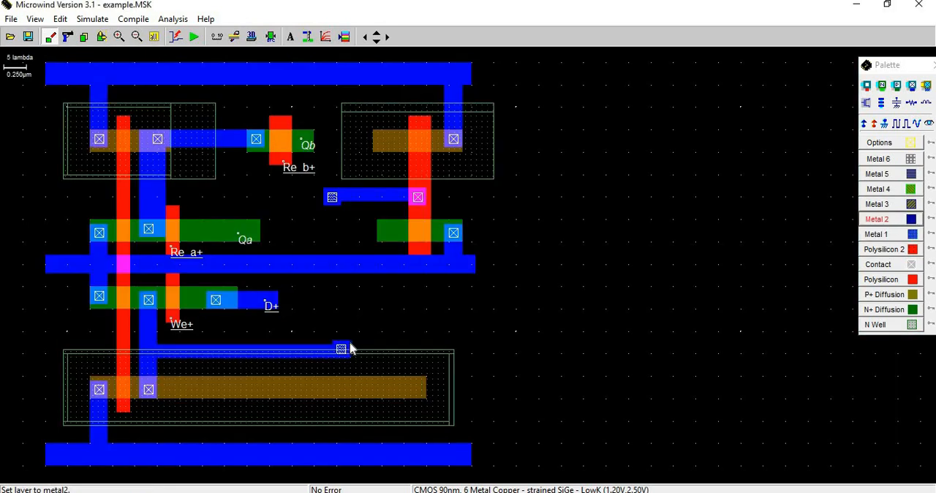
{"action": "left_click_drag", "start_coordinate": [350, 340], "coordinate": [325, 190]}
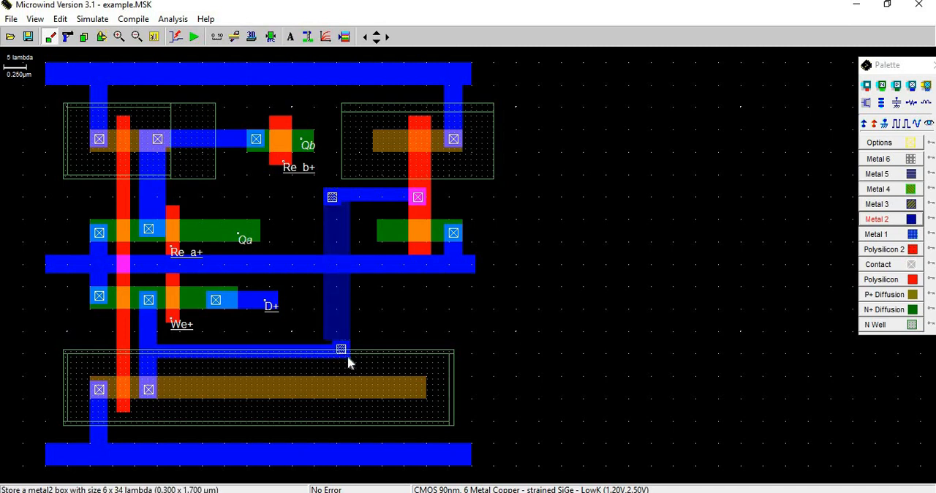
{"action": "left_click_drag", "start_coordinate": [350, 359], "coordinate": [326, 342]}
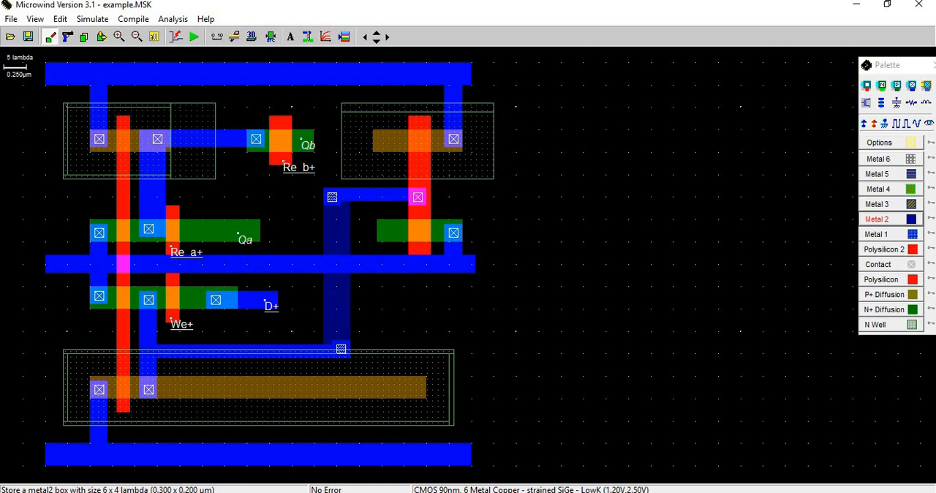
Check the register schematic in PowerPoint, then back in Microwind stack P+ and Metal1/Metal2 contacts on the new P+ strip's left end.
{"action": "key", "text": "alt+Tab"}
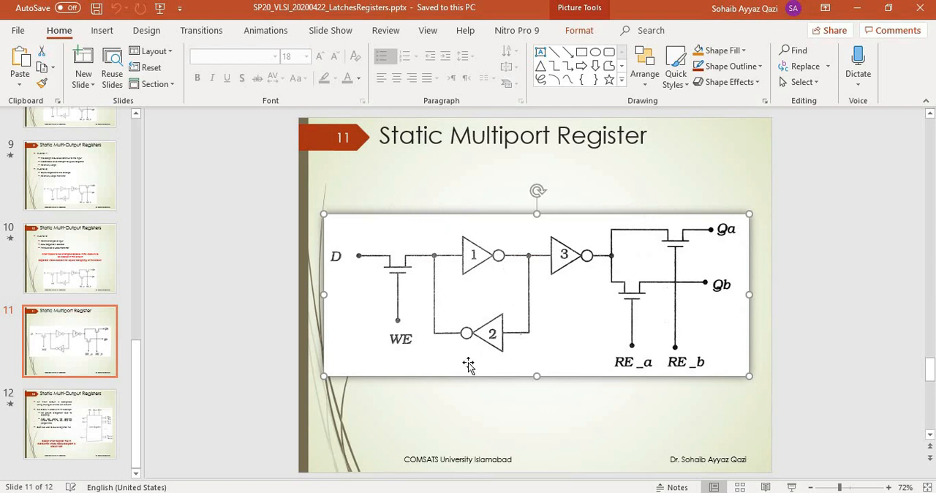
{"action": "left_click", "coordinate": [365, 492]}
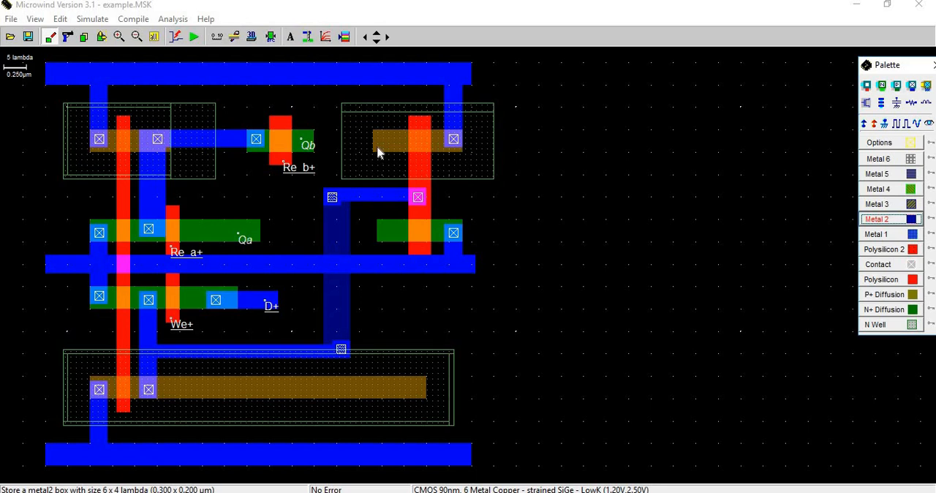
{"action": "left_click", "coordinate": [897, 85]}
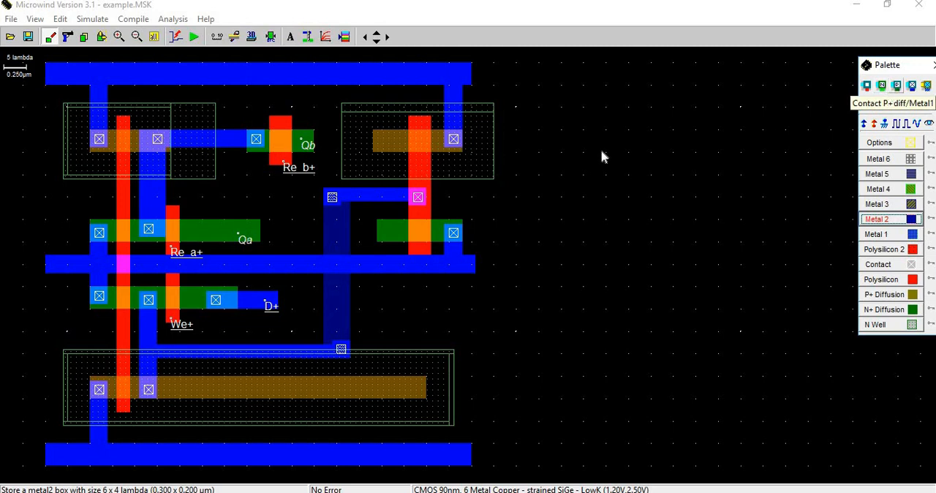
{"action": "left_click", "coordinate": [384, 138]}
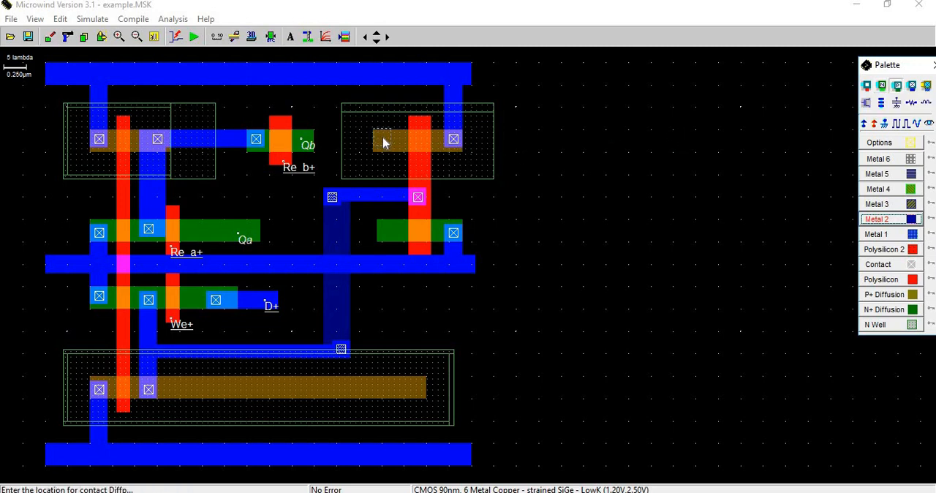
{"action": "left_click", "coordinate": [912, 86]}
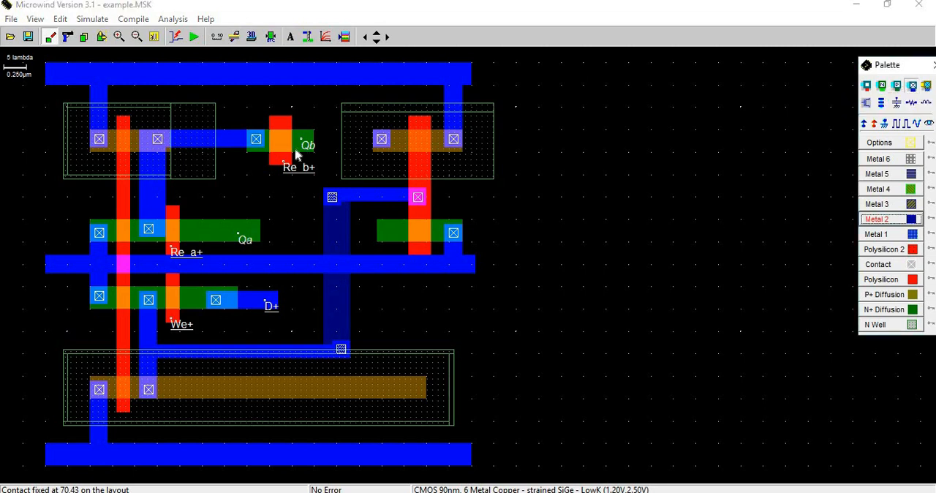
{"action": "left_click", "coordinate": [382, 139]}
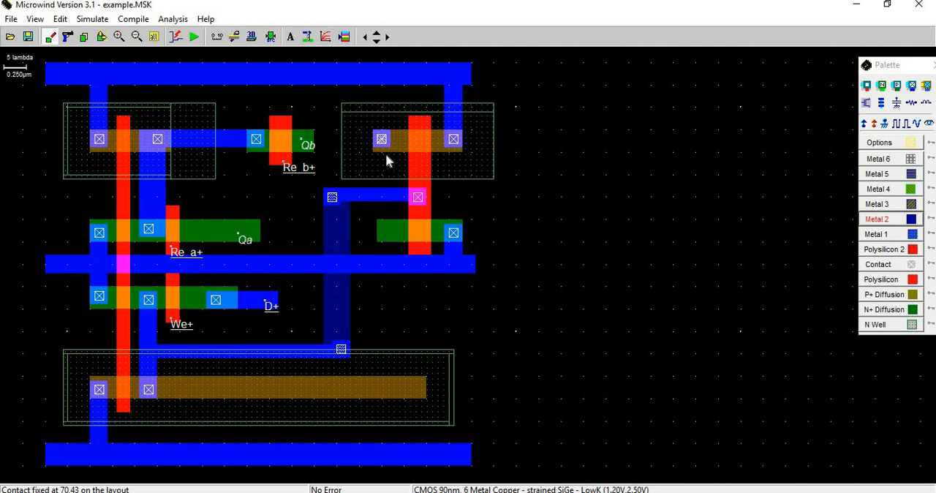
Stack N+ and Metal1/Metal2 contacts on the new N+ strip's left end and link them to the P+ contacts with 5 x 25 lambda Metal 2.
{"action": "left_click", "coordinate": [882, 86]}
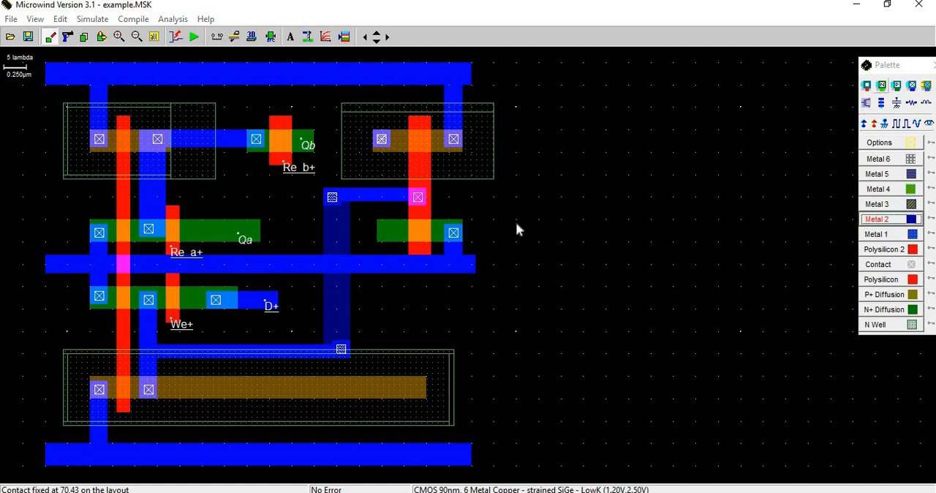
{"action": "left_click", "coordinate": [386, 234]}
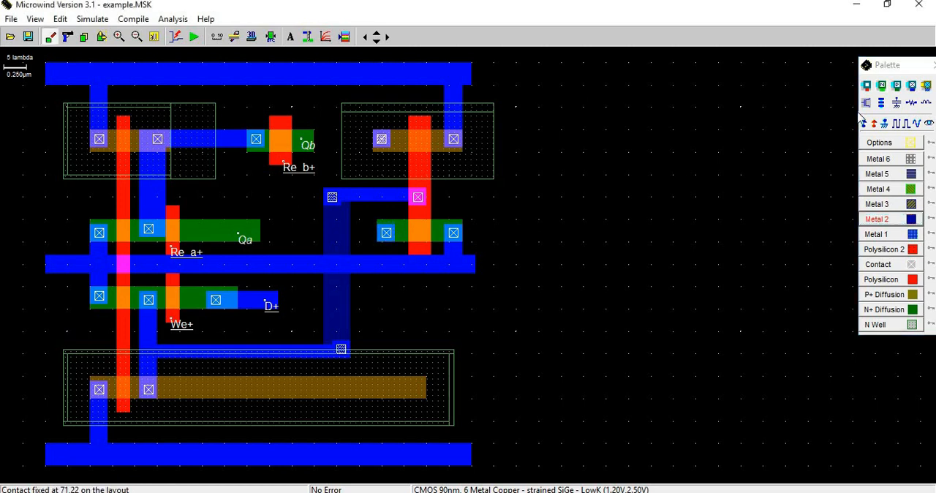
{"action": "left_click", "coordinate": [912, 85]}
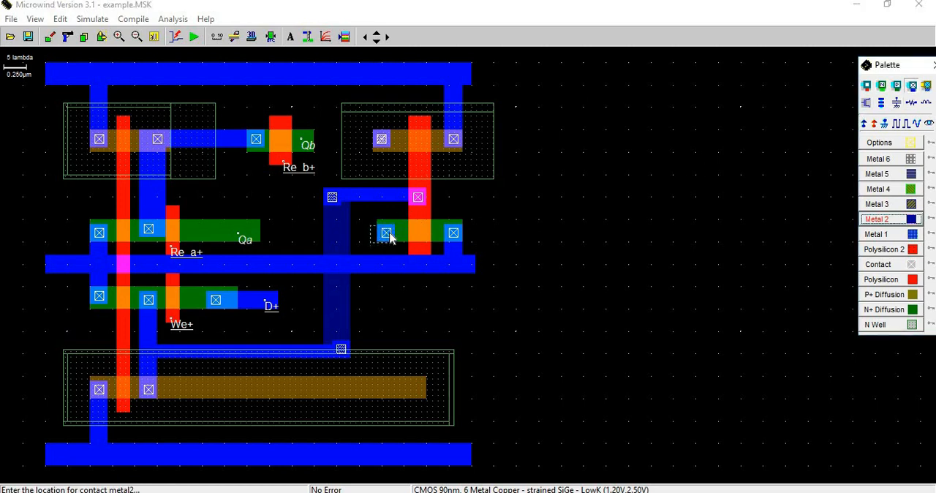
{"action": "left_click", "coordinate": [387, 237]}
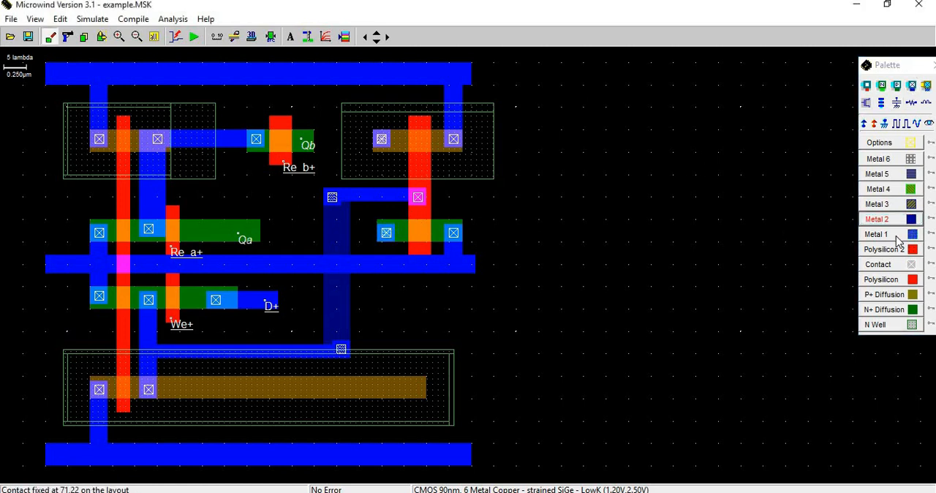
{"action": "left_click", "coordinate": [894, 219]}
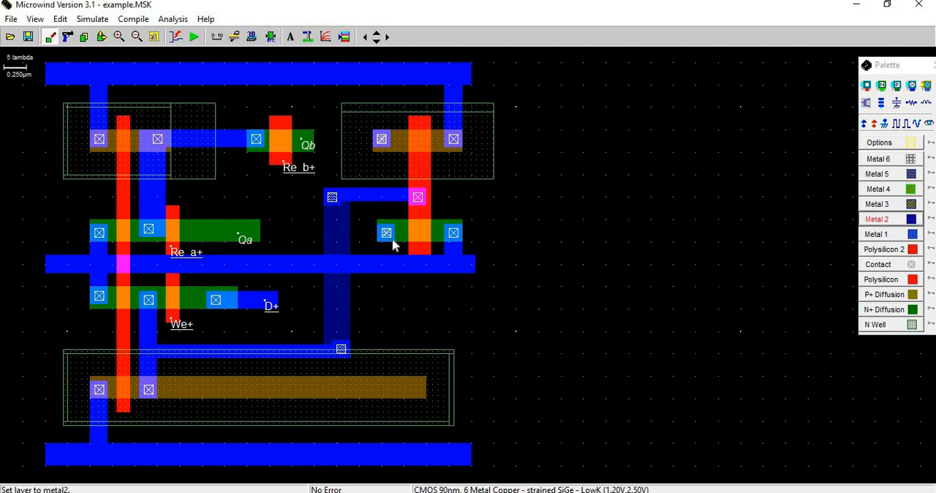
{"action": "left_click_drag", "start_coordinate": [395, 241], "coordinate": [378, 134]}
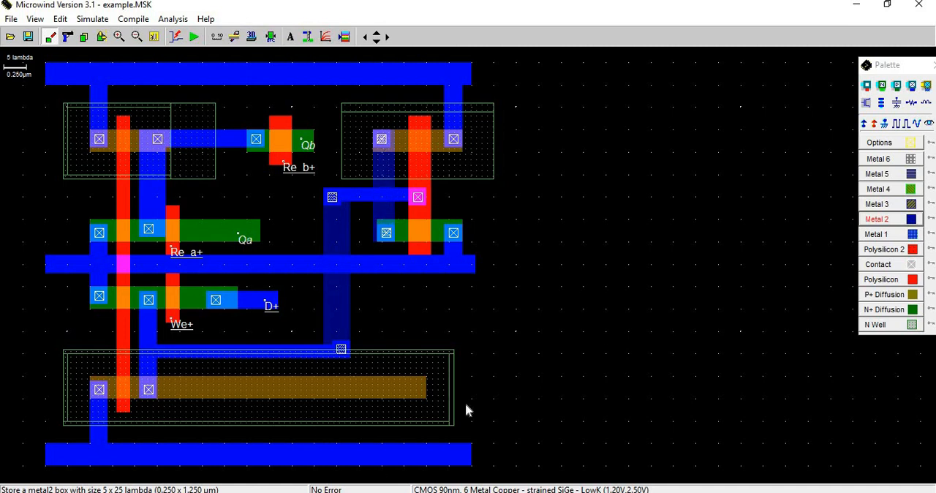
Check the register schematic in PowerPoint, then in Microwind place a polysilicon contact at the long left gate's lower end and check the design rules.
{"action": "key", "text": "alt+Tab"}
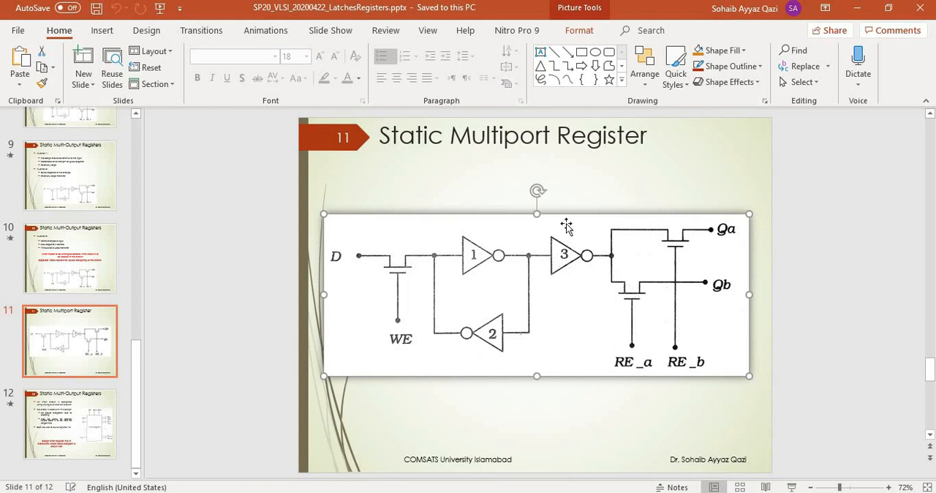
{"action": "left_click", "coordinate": [857, 7]}
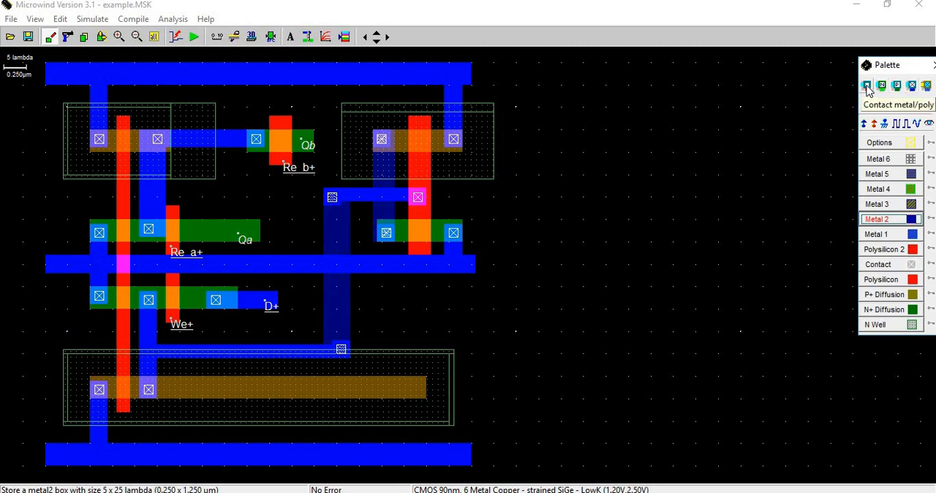
{"action": "left_click", "coordinate": [123, 407]}
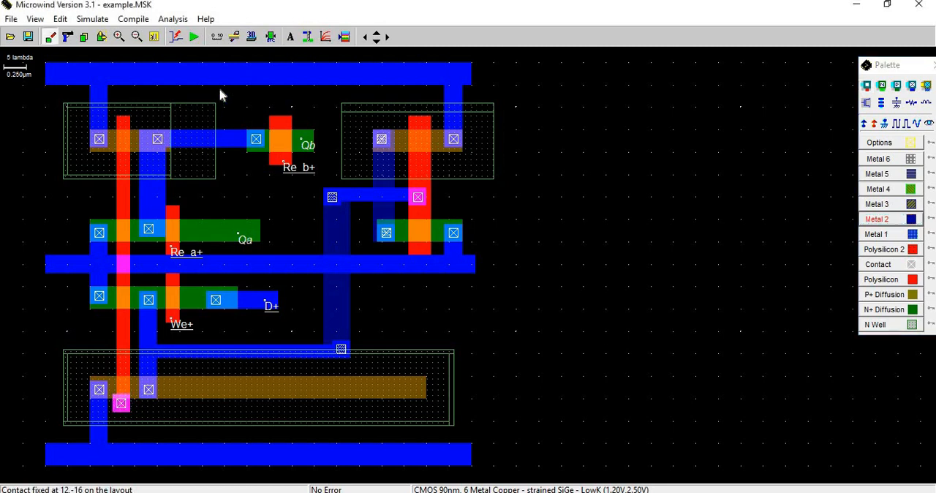
{"action": "left_click", "coordinate": [270, 39]}
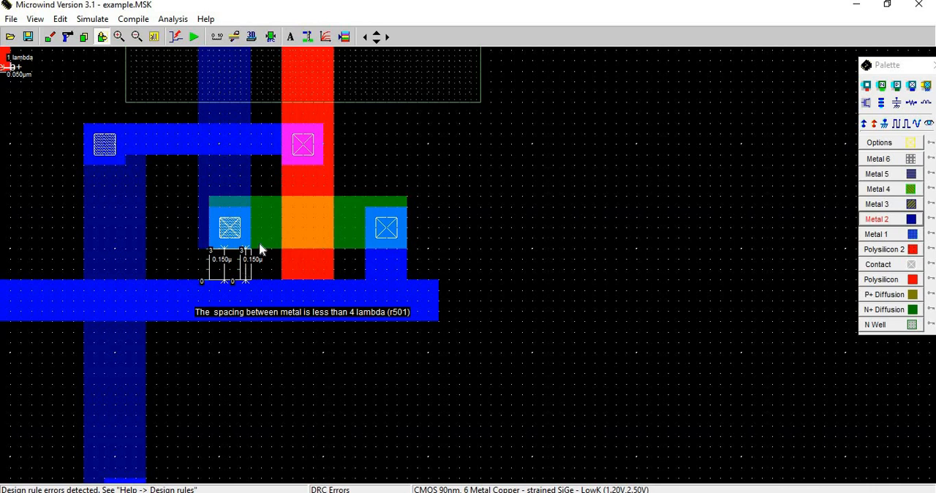
Trim a thin strip off the middle rail's upper edge beneath the new inverter's left N+ contact, and recheck the design rules.
{"action": "left_click", "coordinate": [137, 38]}
{"action": "left_click", "coordinate": [140, 39]}
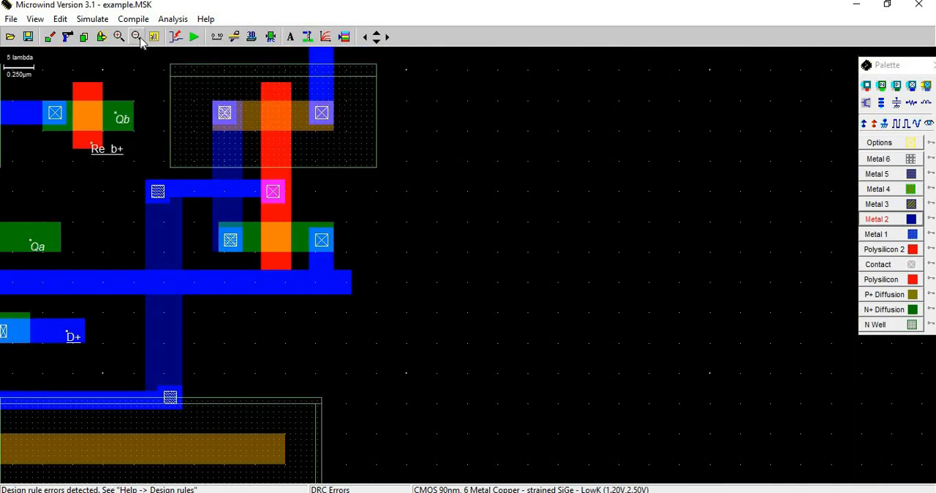
{"action": "left_click", "coordinate": [140, 39]}
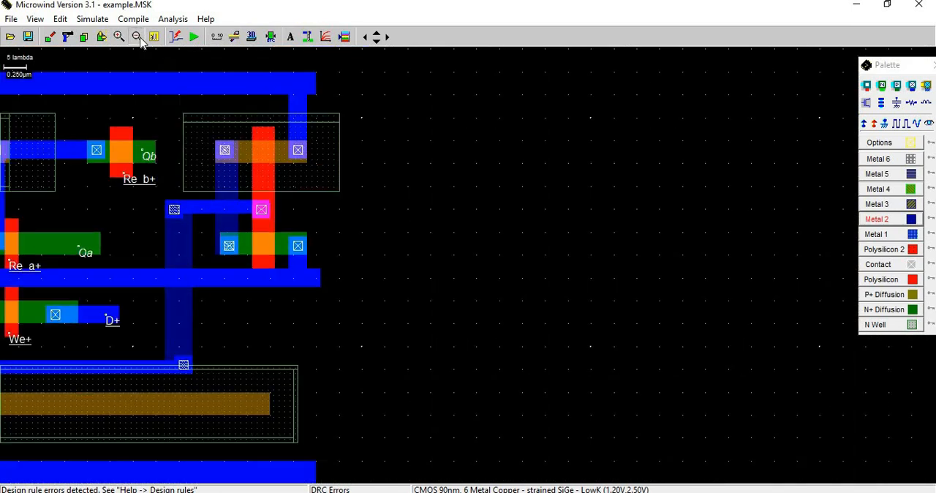
{"action": "left_click", "coordinate": [269, 38]}
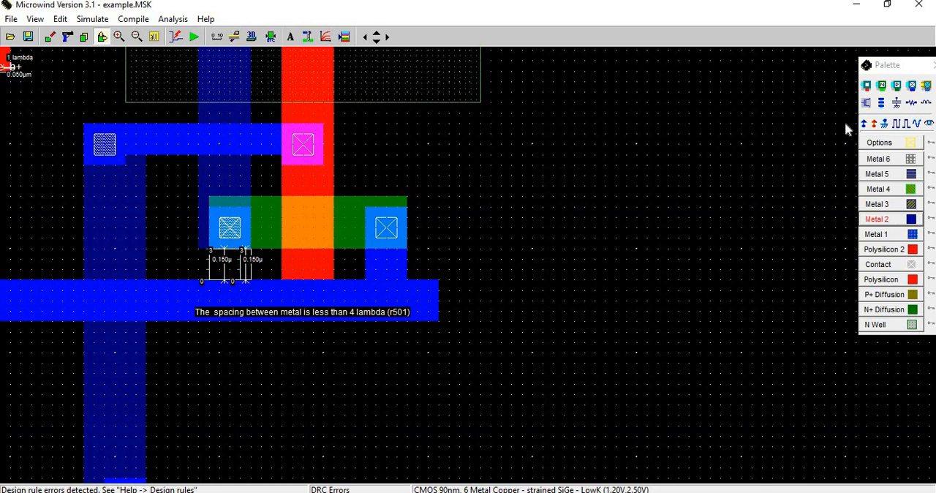
{"action": "left_click", "coordinate": [68, 36]}
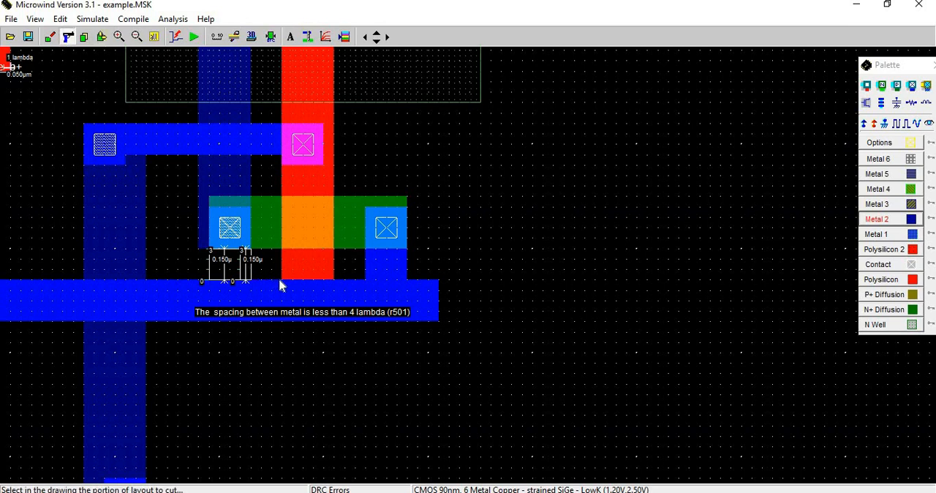
{"action": "left_click_drag", "start_coordinate": [280, 281], "coordinate": [148, 293]}
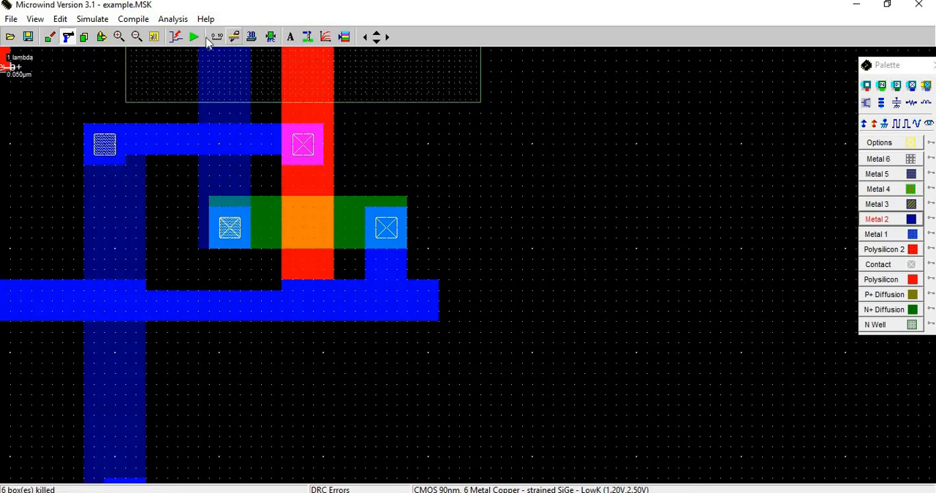
{"action": "left_click", "coordinate": [271, 38]}
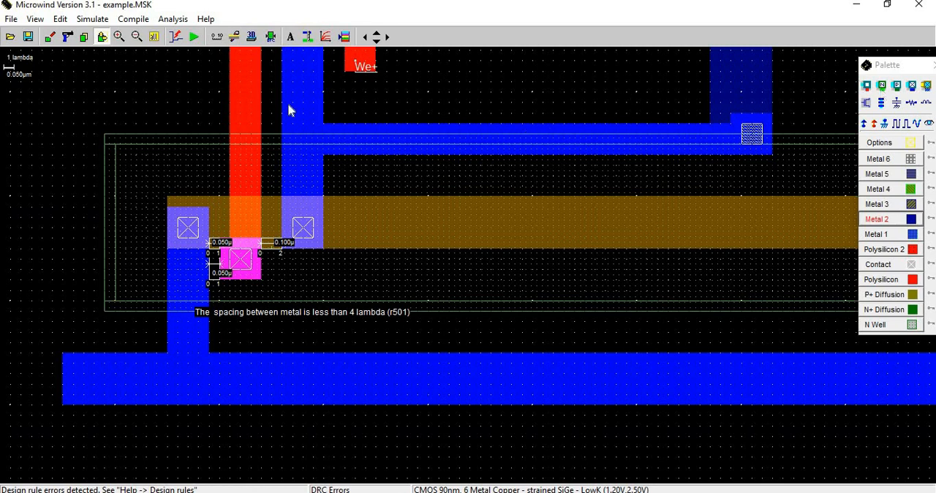
Cut the Metal 1 away from the polysilicon contact at the long left gate's lower end.
{"action": "left_click", "coordinate": [68, 36]}
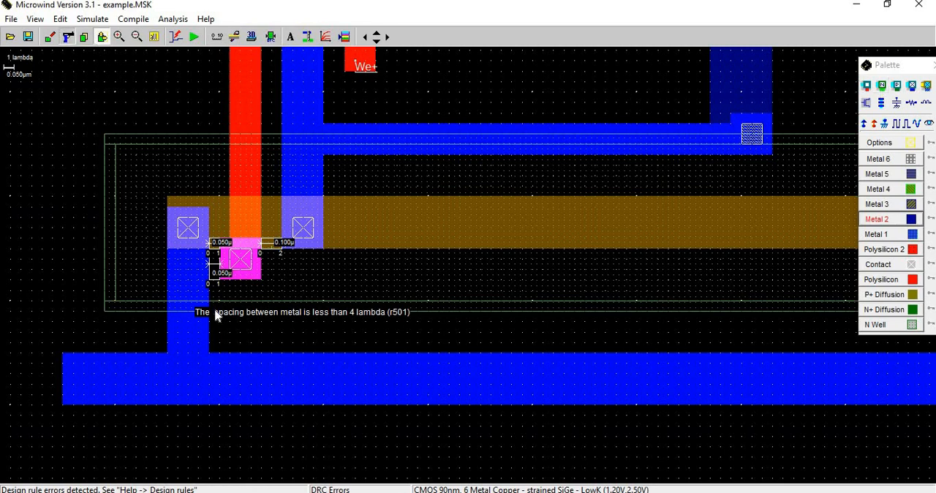
{"action": "left_click", "coordinate": [243, 269]}
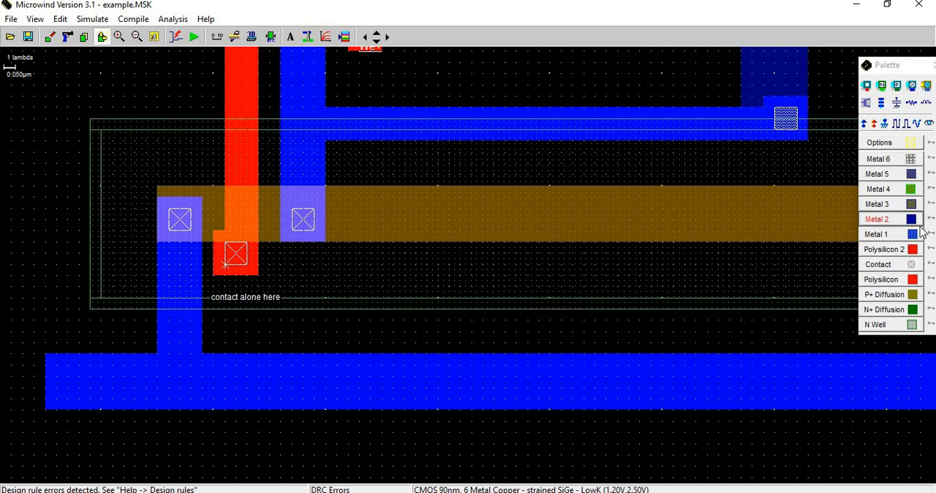
{"action": "left_click", "coordinate": [885, 250]}
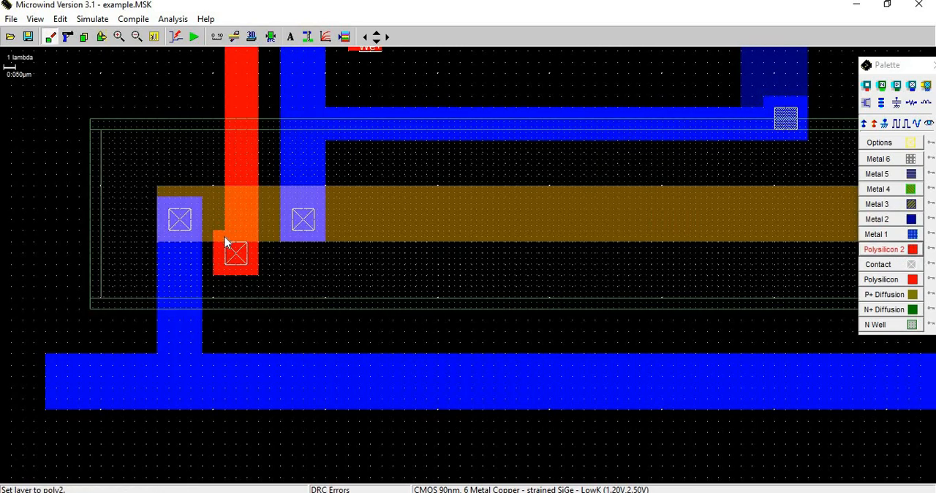
{"action": "left_click_drag", "start_coordinate": [225, 232], "coordinate": [259, 323]}
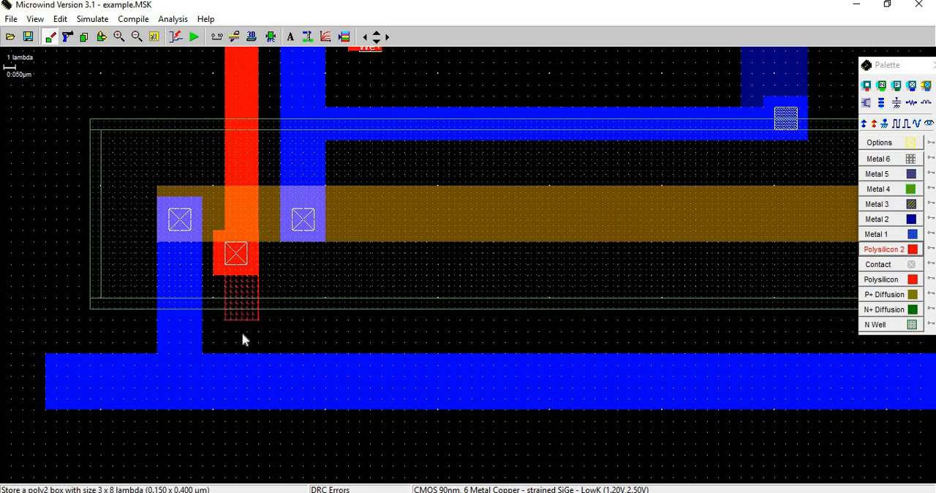
{"action": "key", "text": "ctrl+z"}
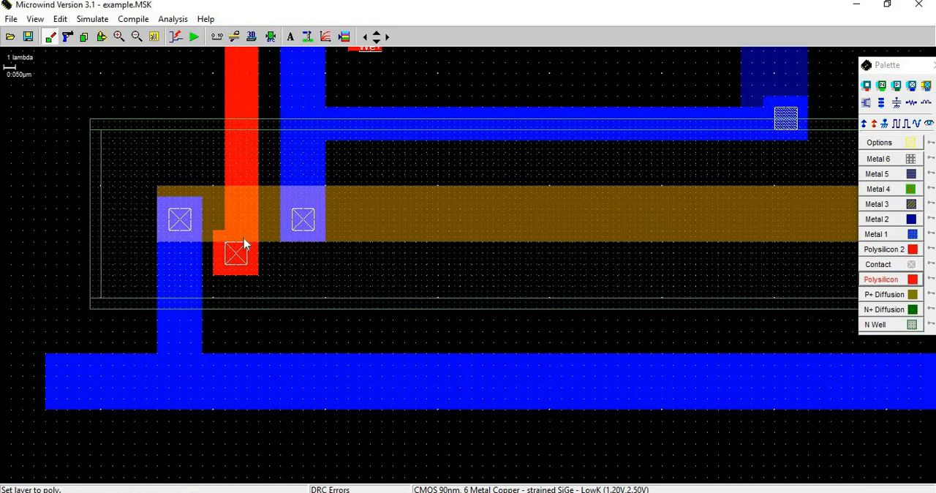
Extend the left gate with 3 x 9 and 12 x 3 lambda Polysilicon, place a polysilicon contact on its end, and check the design rules.
{"action": "left_click_drag", "start_coordinate": [224, 278], "coordinate": [256, 329]}
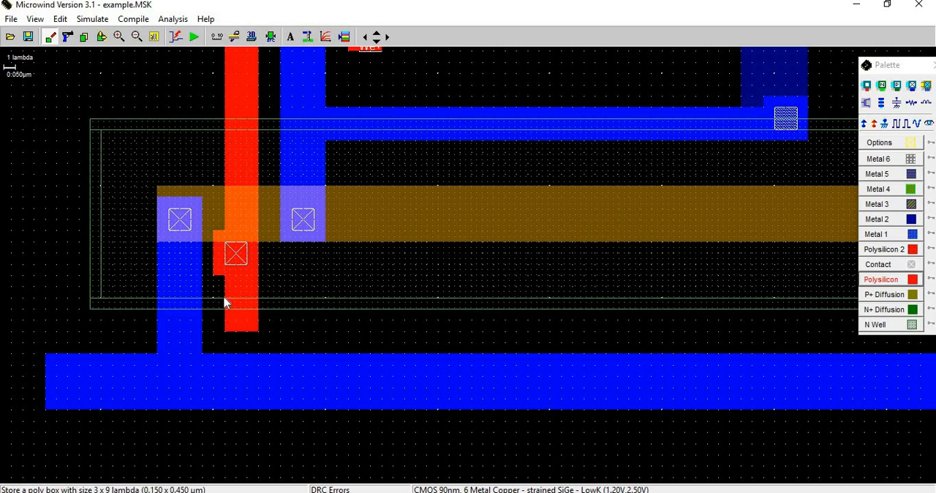
{"action": "left_click_drag", "start_coordinate": [226, 303], "coordinate": [360, 333]}
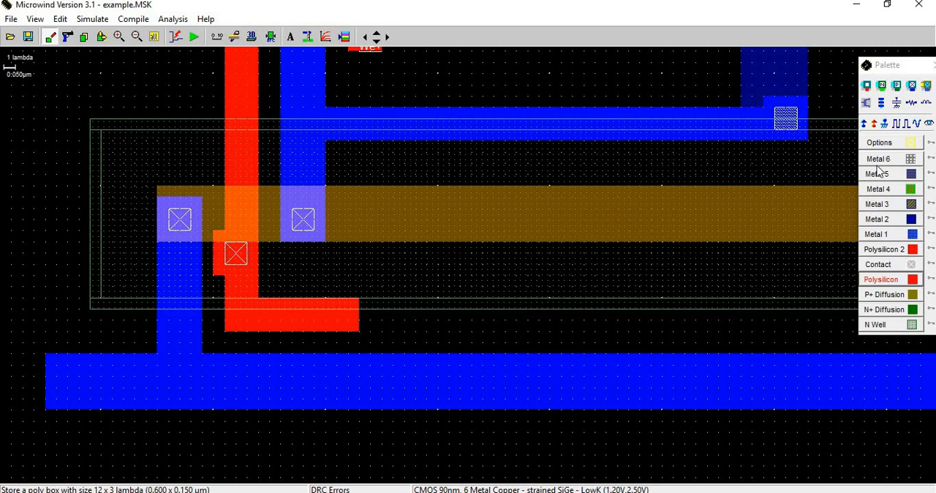
{"action": "left_click", "coordinate": [868, 86]}
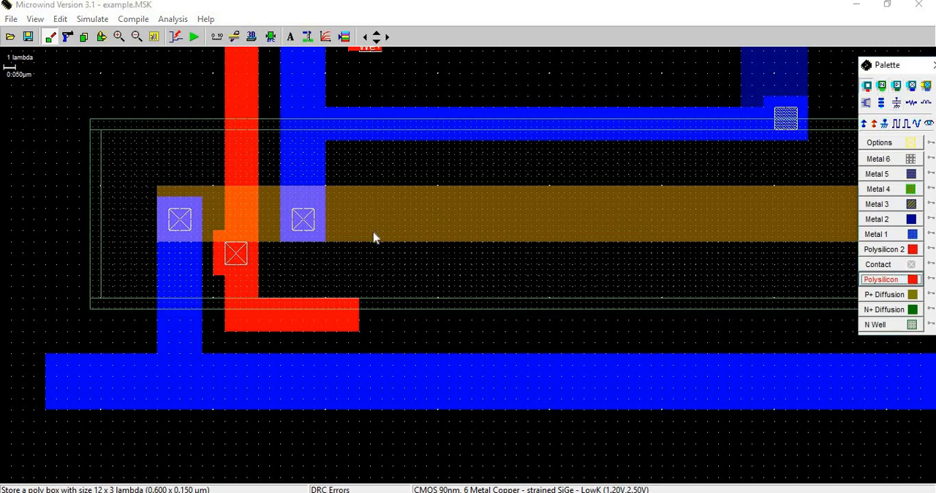
{"action": "left_click", "coordinate": [338, 317]}
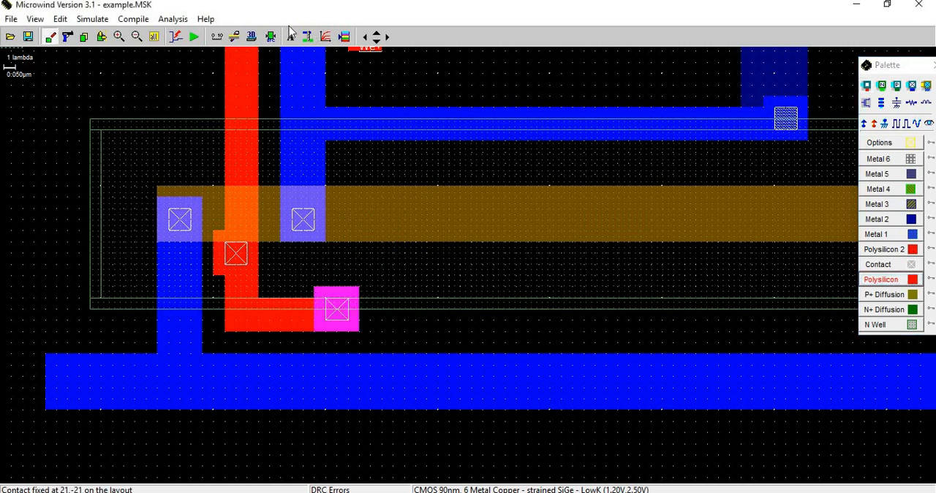
{"action": "left_click", "coordinate": [271, 40]}
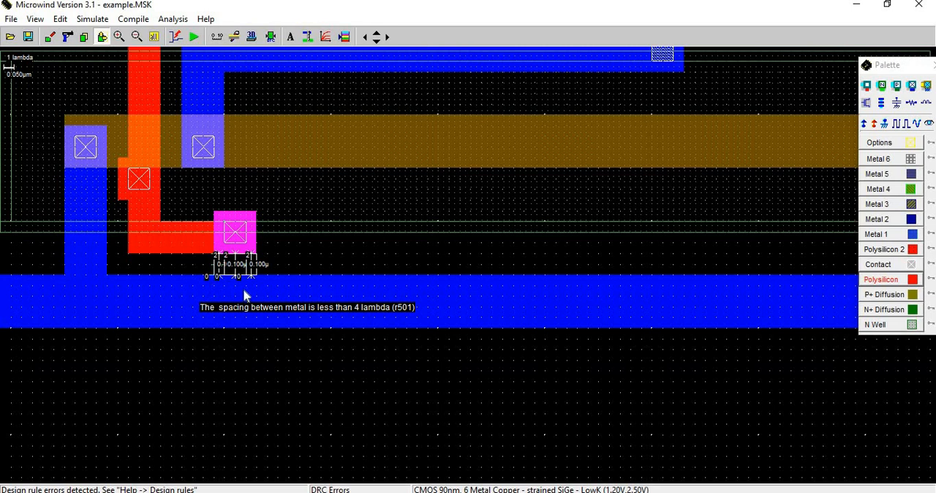
Replace the lowest Metal 1 rail with a 92 x 3 lambda one farther from the new contact, and recheck the design rules.
{"action": "left_click", "coordinate": [67, 36]}
{"action": "left_click", "coordinate": [162, 430]}
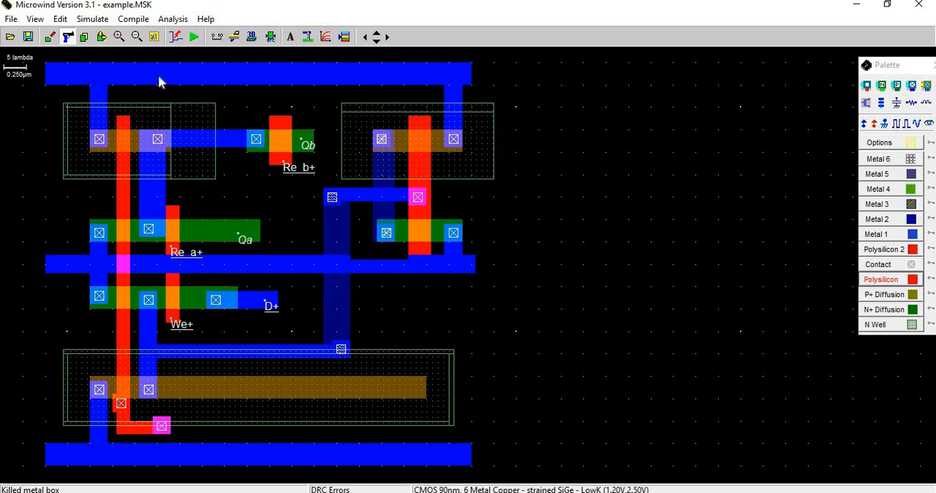
{"action": "left_click", "coordinate": [170, 462]}
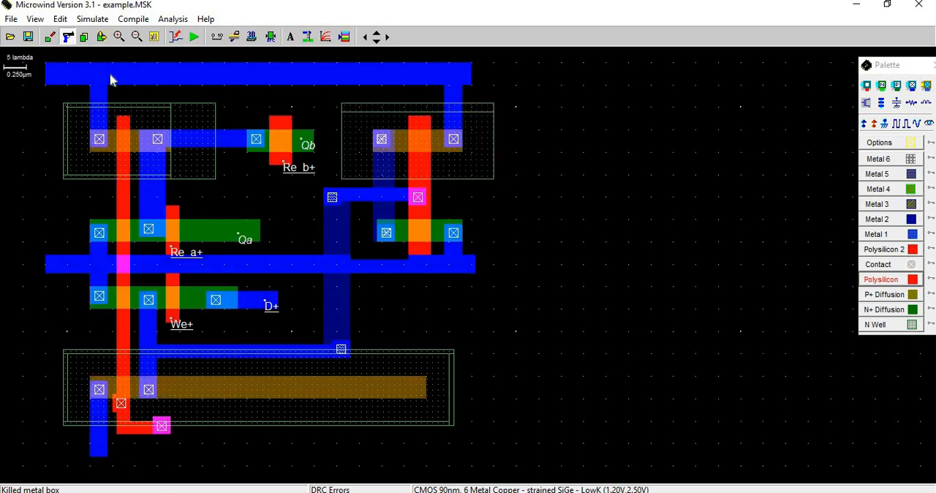
{"action": "left_click", "coordinate": [885, 234]}
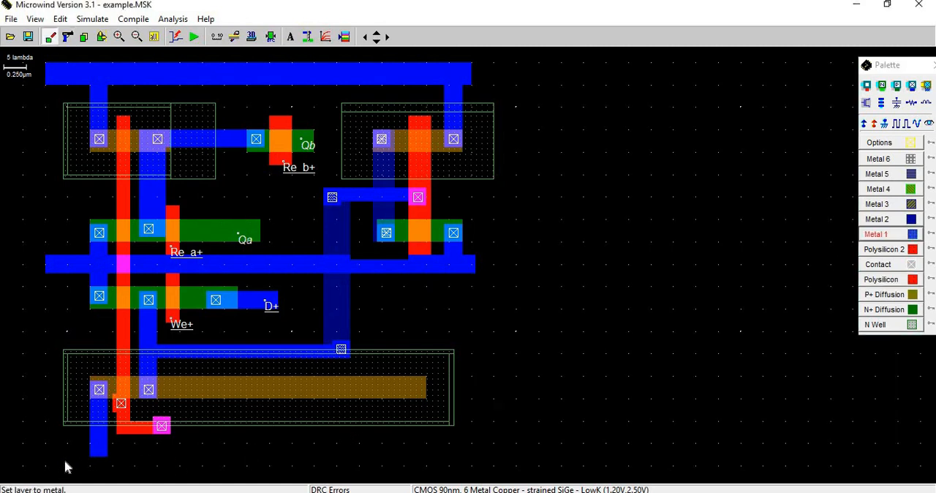
{"action": "left_click_drag", "start_coordinate": [69, 468], "coordinate": [476, 469]}
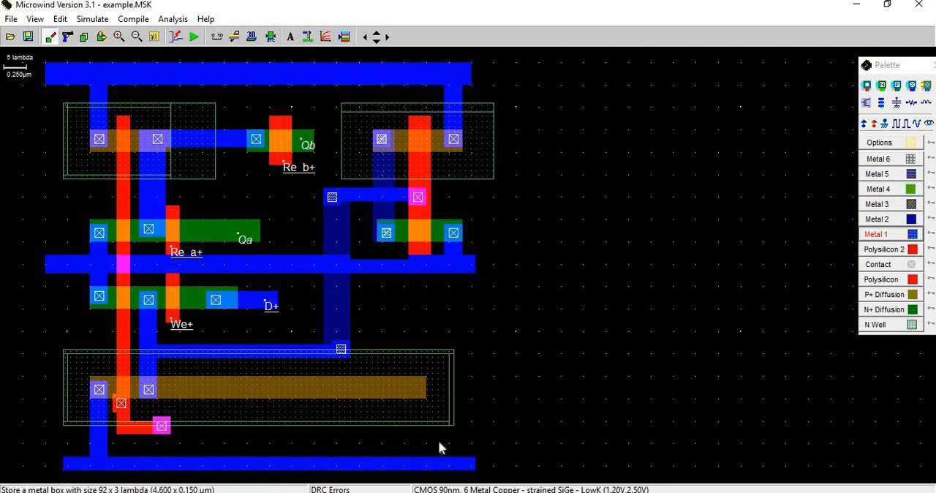
{"action": "left_click", "coordinate": [271, 36]}
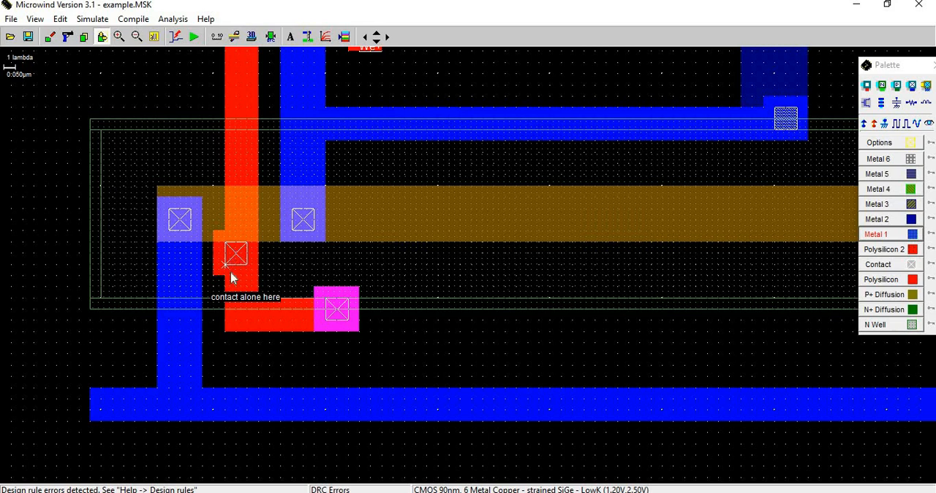
Inspect the node at the isolated contact on the left gate, then delete that contact and the polysilicon box around it.
{"action": "left_click", "coordinate": [67, 37]}
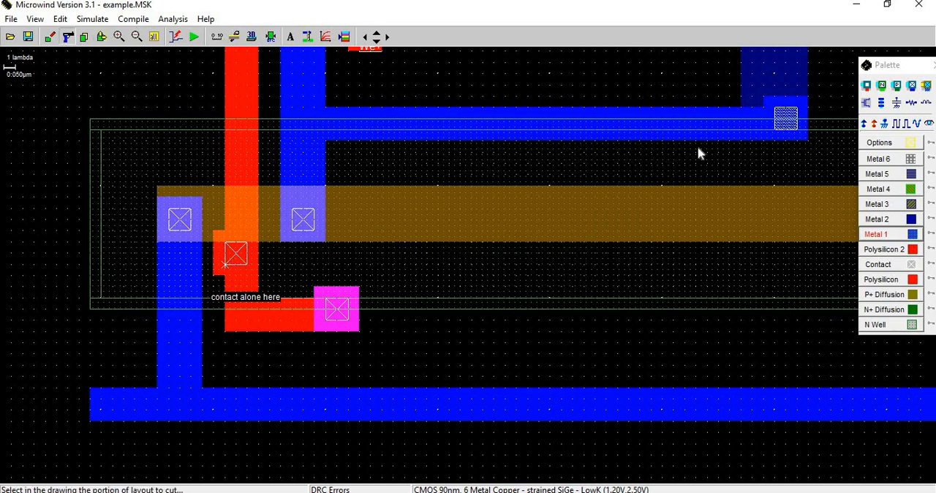
{"action": "right_click", "coordinate": [235, 256]}
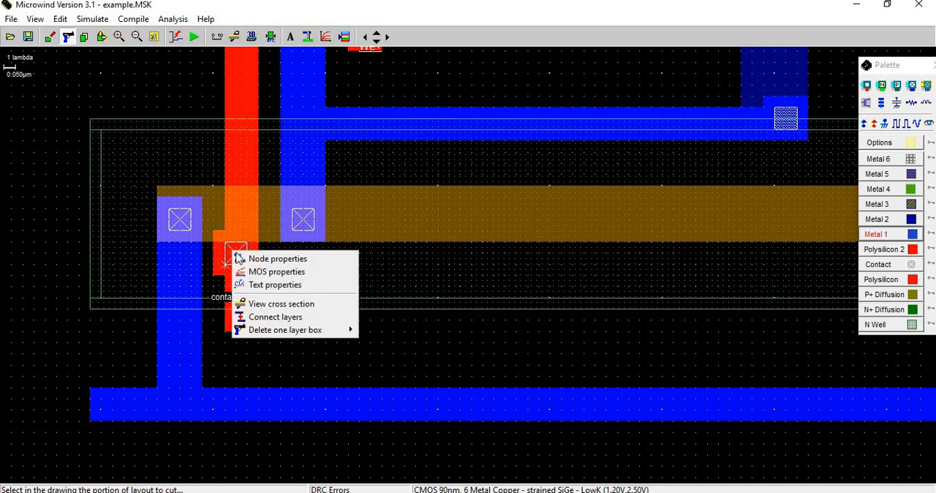
{"action": "left_click", "coordinate": [239, 258]}
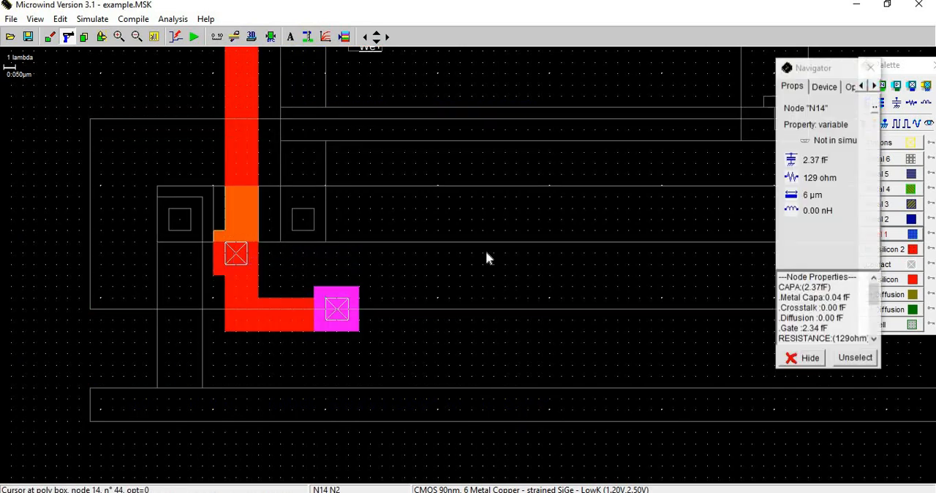
{"action": "left_click", "coordinate": [871, 67]}
{"action": "left_click", "coordinate": [235, 262]}
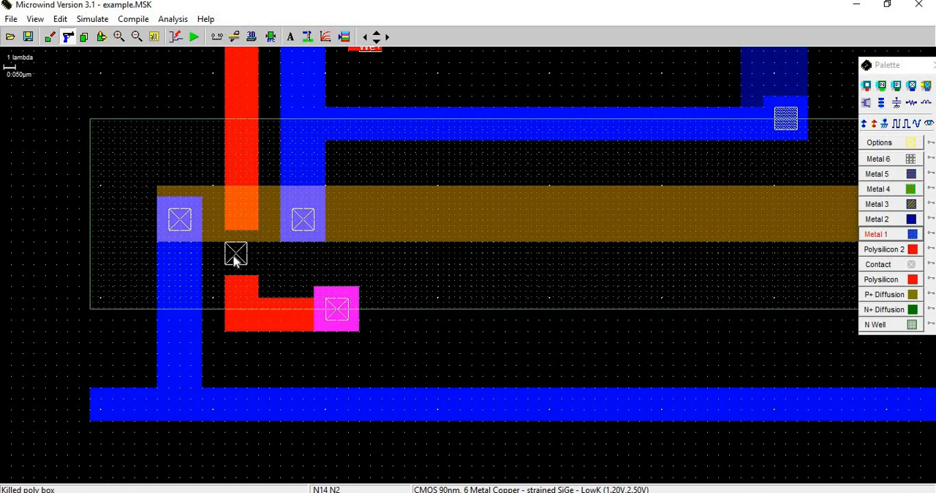
{"action": "left_click", "coordinate": [235, 256]}
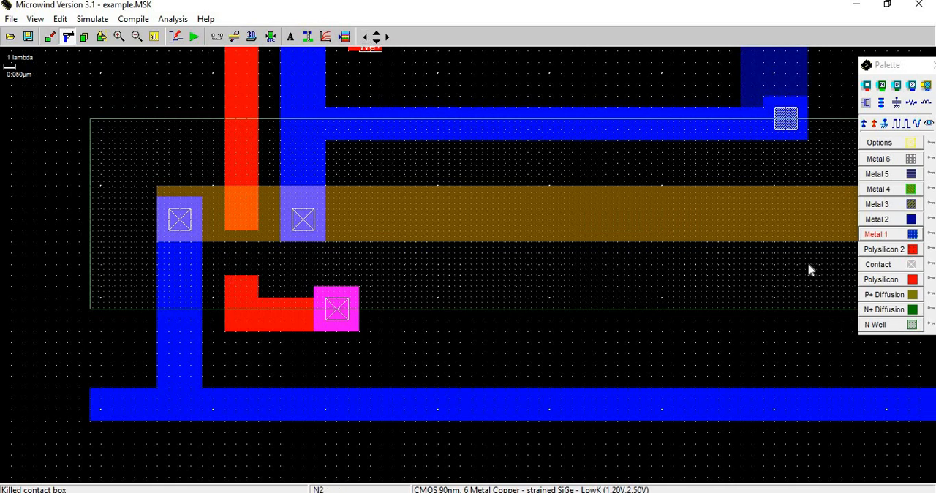
Bridge the gap in the left gate with Polysilicon down to its bent extension, and recheck the design rules.
{"action": "left_click", "coordinate": [889, 279]}
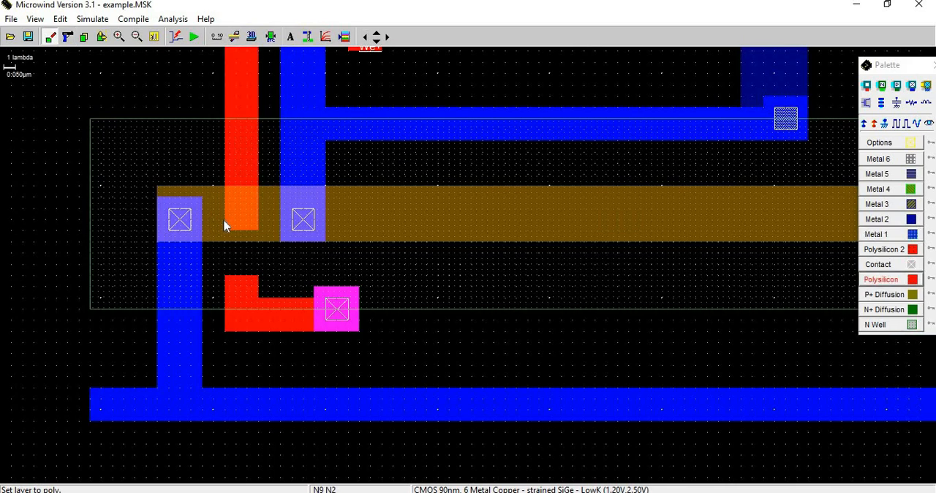
{"action": "left_click_drag", "start_coordinate": [225, 226], "coordinate": [258, 287]}
{"action": "left_click", "coordinate": [252, 36]}
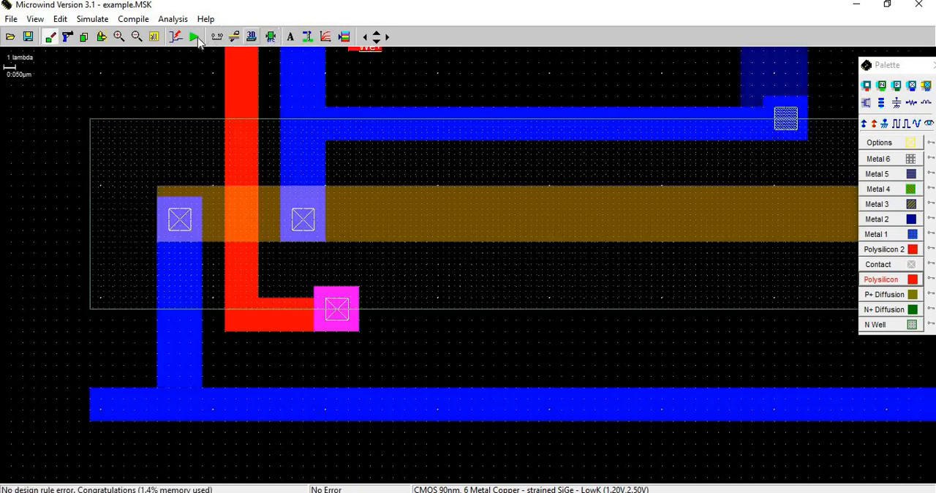
Stack a Metal1/Metal2 contact on the polysilicon contact at the end of the left gate's extension.
{"action": "left_click", "coordinate": [154, 37]}
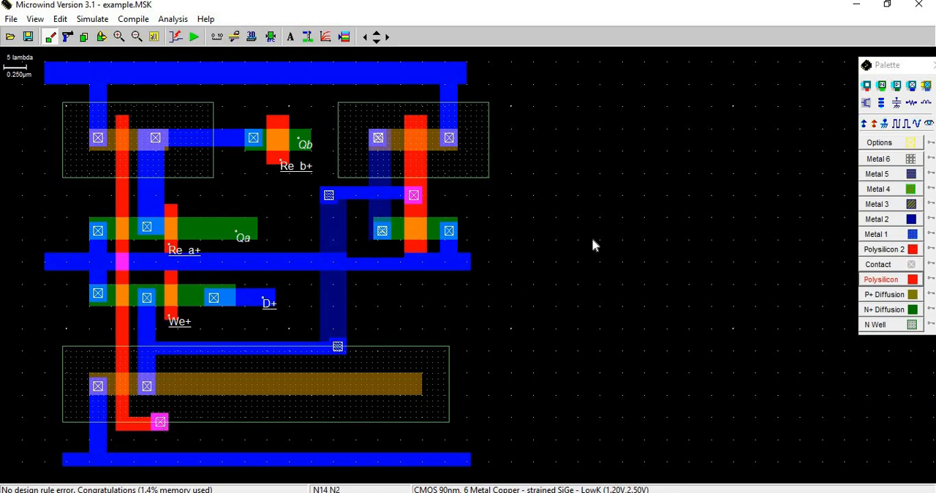
{"action": "left_click", "coordinate": [913, 86]}
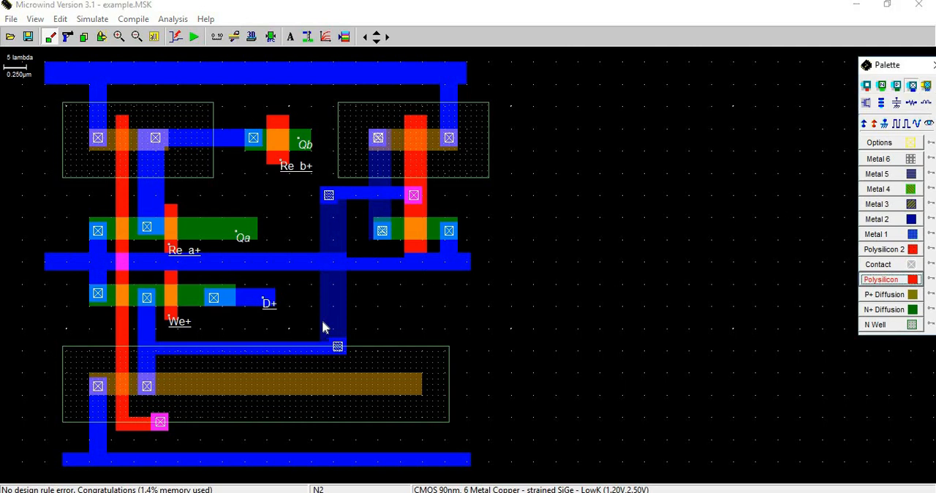
{"action": "left_click", "coordinate": [163, 437]}
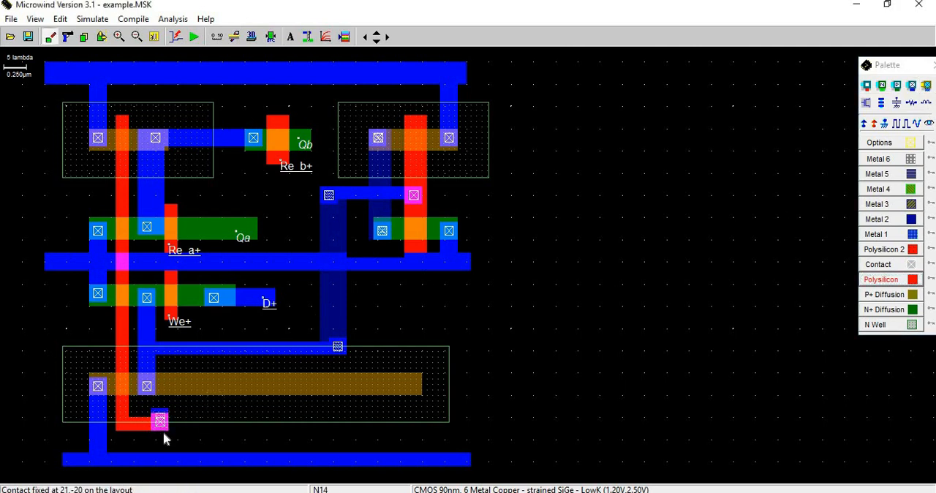
{"action": "left_click", "coordinate": [913, 86]}
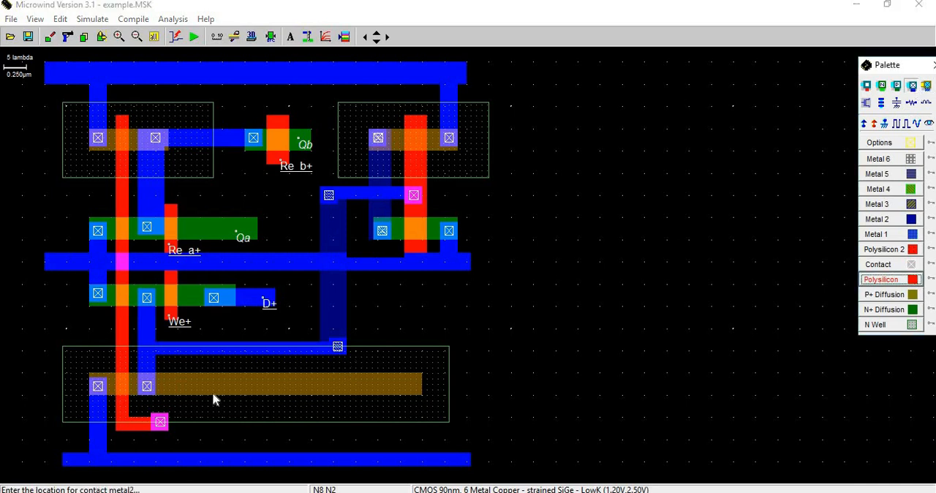
{"action": "left_click", "coordinate": [160, 423]}
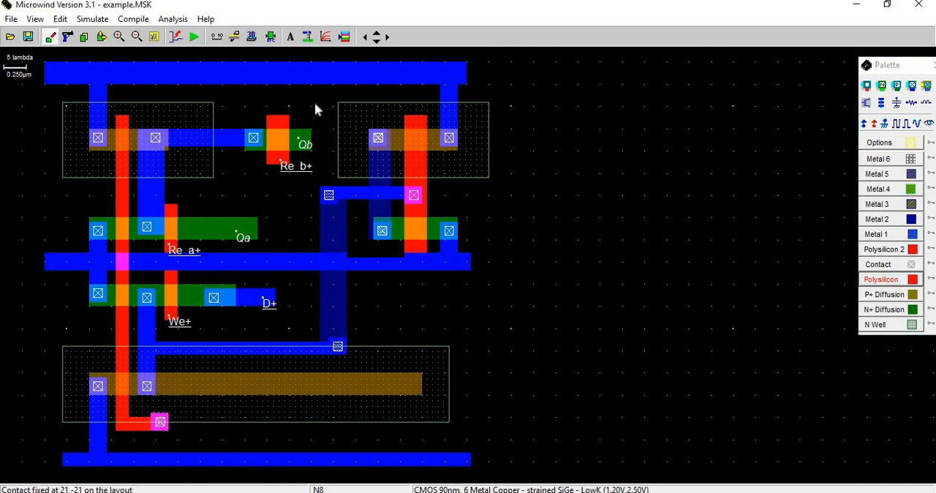
Link the stacked contact to the right inverter's drain column with 55 x 4 and 5 x 48 lambda Metal 2, check the design rules, and save.
{"action": "left_click", "coordinate": [877, 219]}
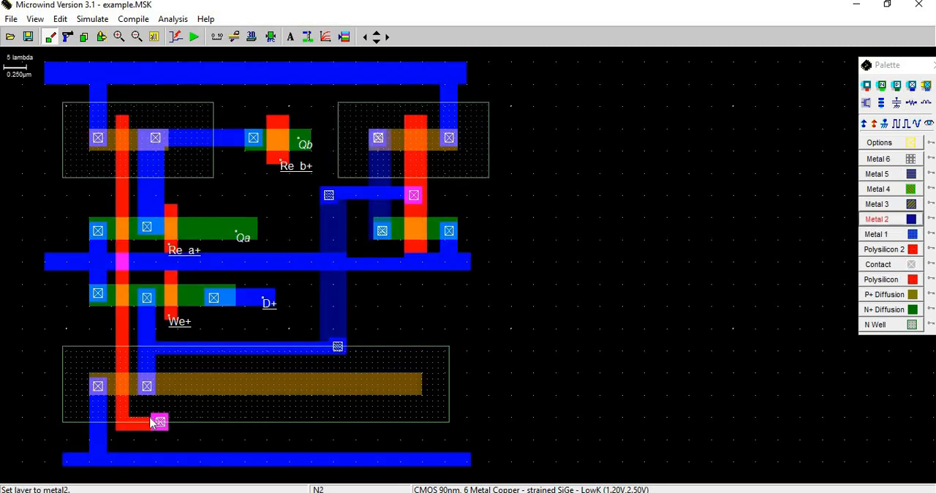
{"action": "left_click_drag", "start_coordinate": [168, 414], "coordinate": [396, 432]}
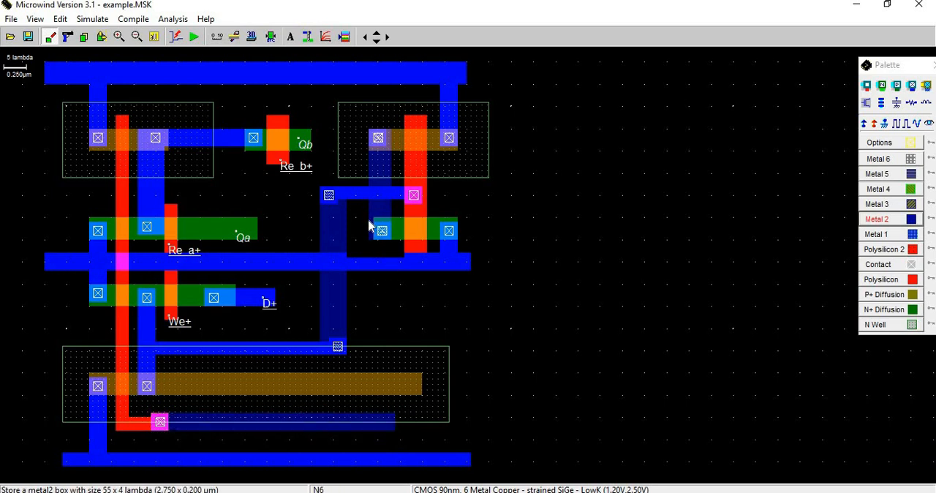
{"action": "left_click_drag", "start_coordinate": [370, 239], "coordinate": [395, 437]}
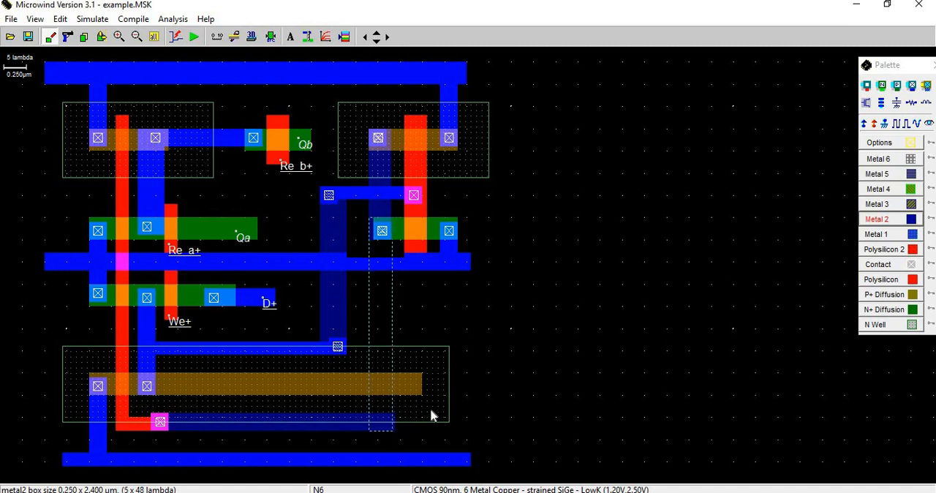
{"action": "left_click", "coordinate": [271, 38]}
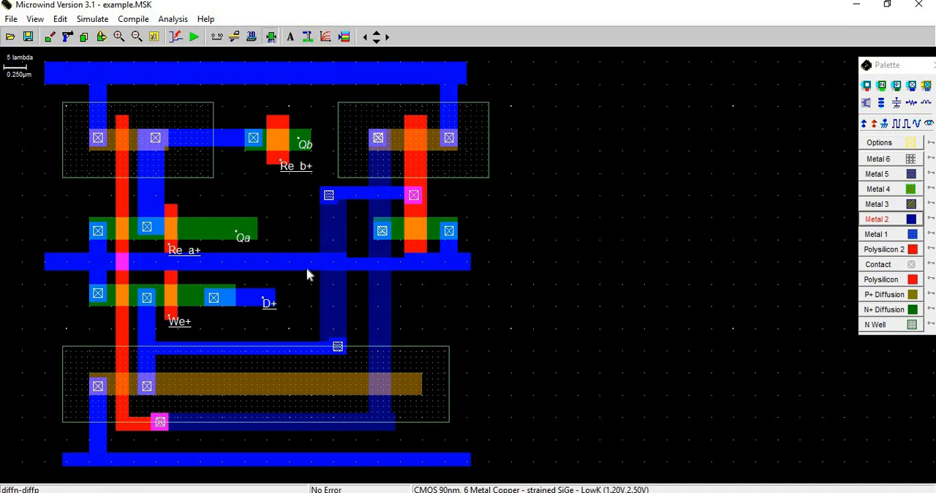
{"action": "key", "text": "ctrl+s"}
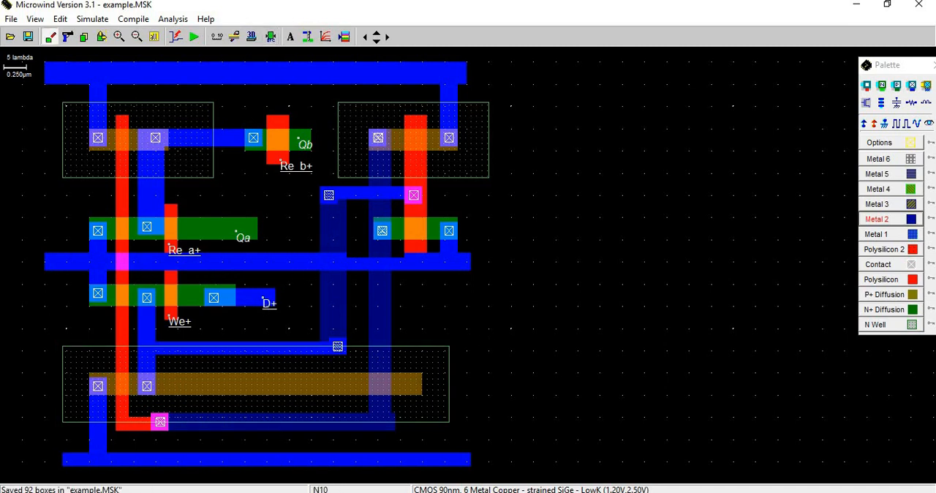
Switch to PowerPoint and compare the Static Multiport Register schematic with the Microwind layout.
{"action": "key", "text": "alt+Tab"}
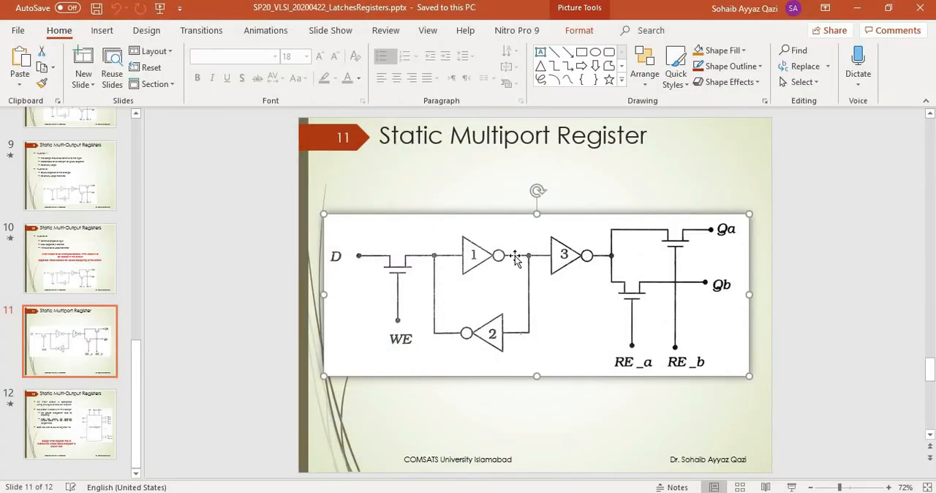
{"action": "left_click", "coordinate": [347, 492]}
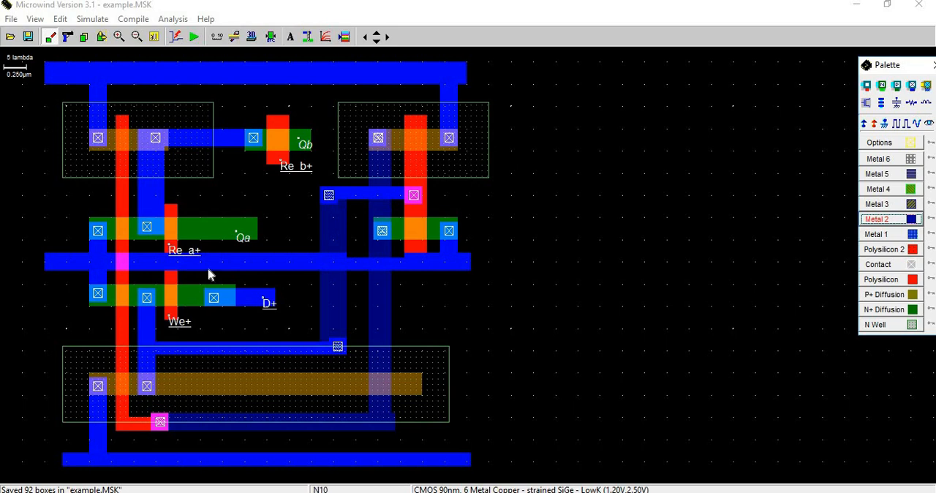
{"action": "key", "text": "alt+Tab"}
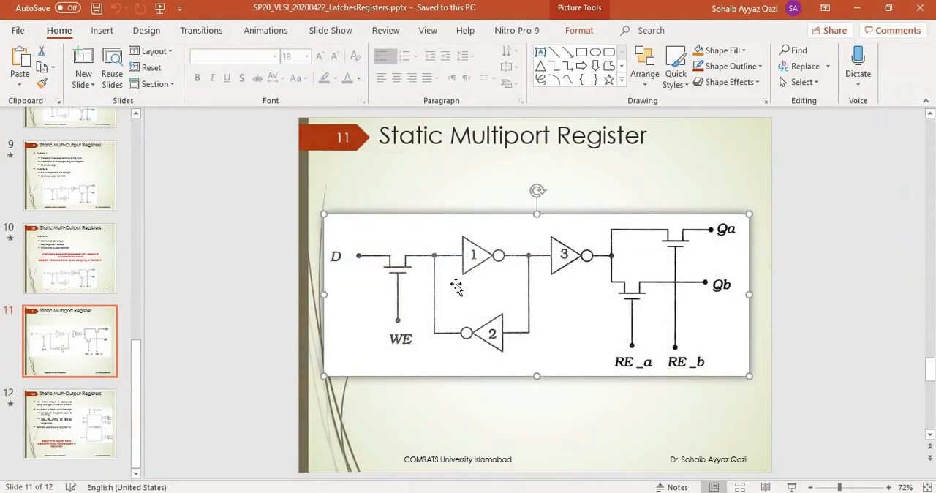
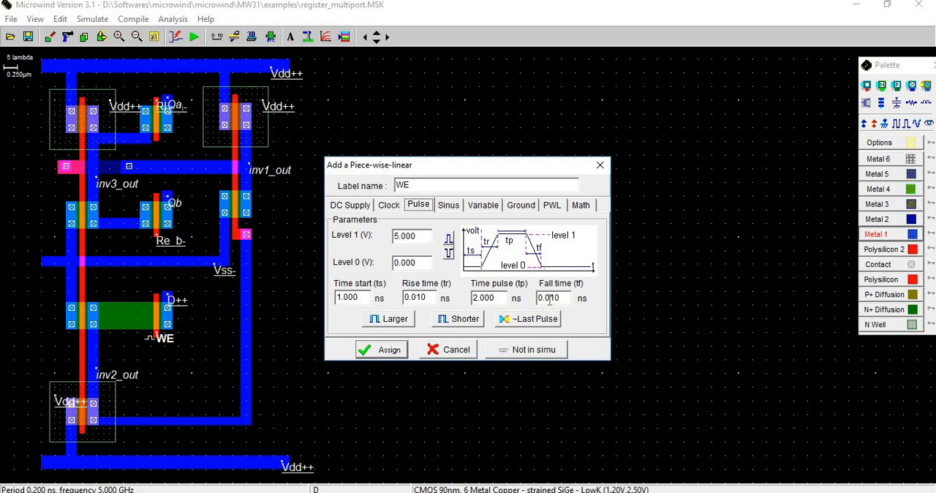
Assign WE a 0 to 5 V pulse starting at 1 ns and lasting 2 ns, and assign D a 5 V DC supply.
{"action": "left_click", "coordinate": [388, 350]}
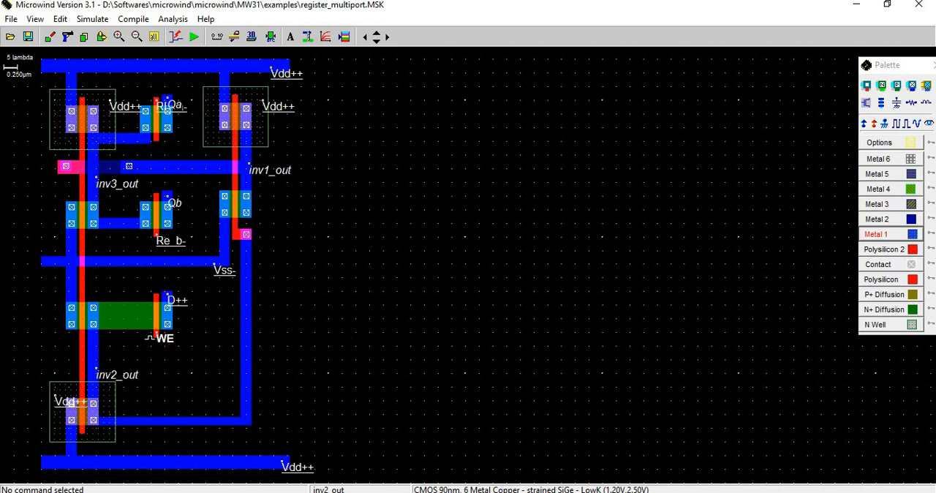
{"action": "left_click", "coordinate": [212, 492]}
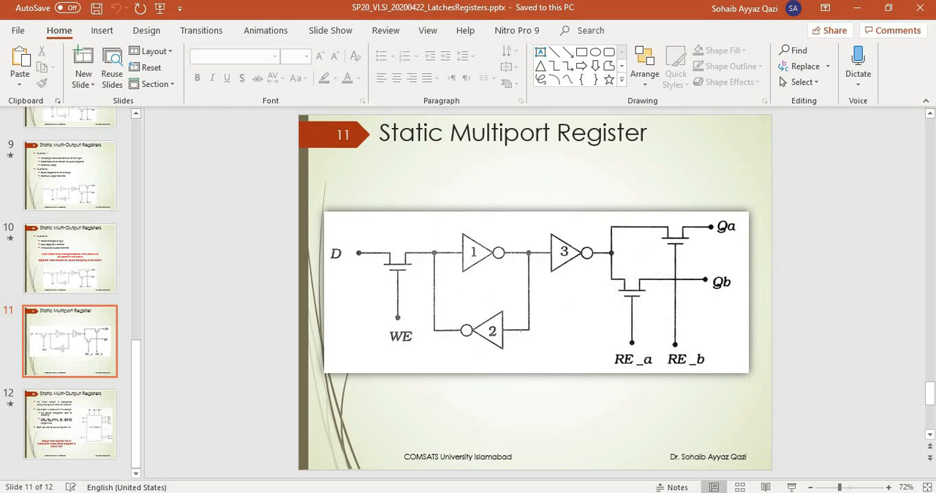
{"action": "key", "text": "alt+Tab"}
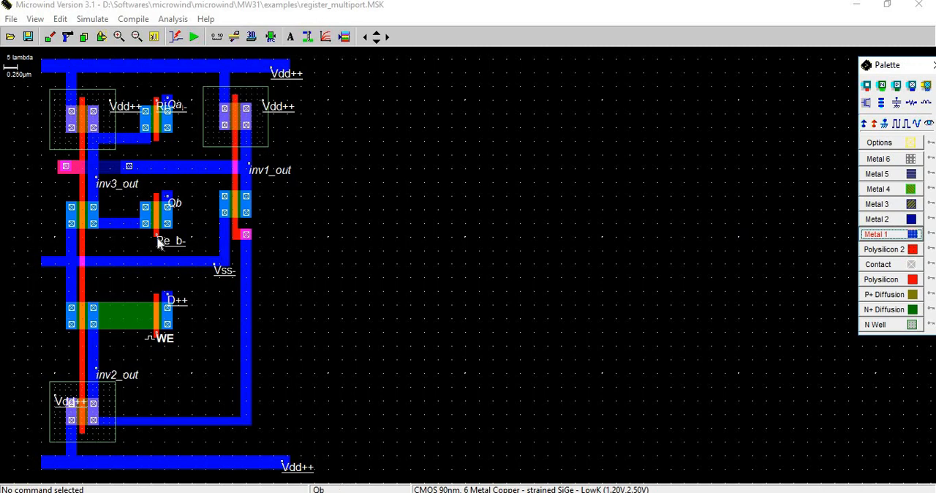
{"action": "left_click", "coordinate": [173, 306]}
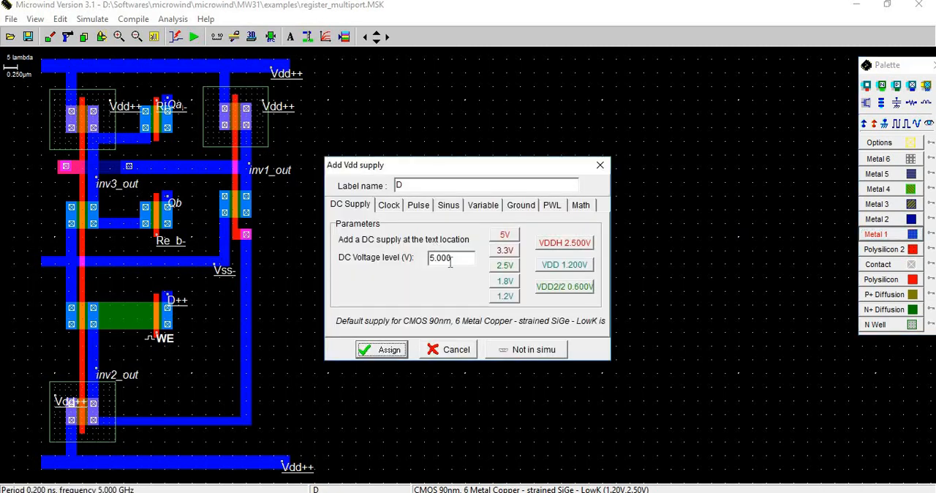
{"action": "left_click", "coordinate": [390, 350]}
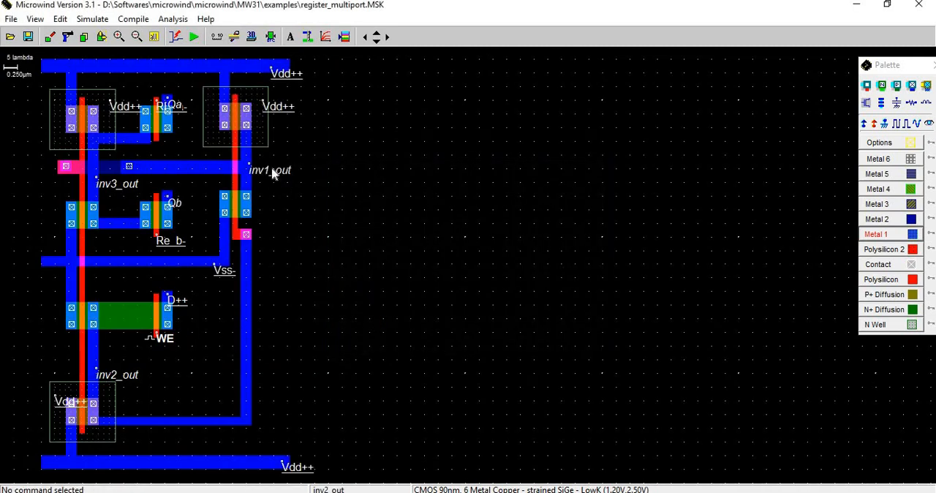
Run the analog simulation of the register layout and examine the inv1_out, inv2_out, inv3_out, Qa and Qb waveforms full-screen.
{"action": "mouse_move", "coordinate": [555, 492]}
{"action": "left_click", "coordinate": [606, 466]}
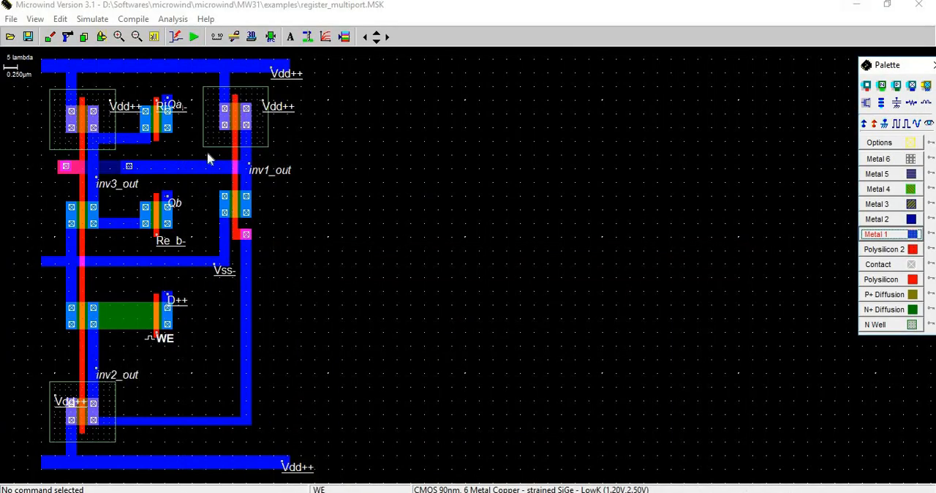
{"action": "left_click", "coordinate": [194, 38]}
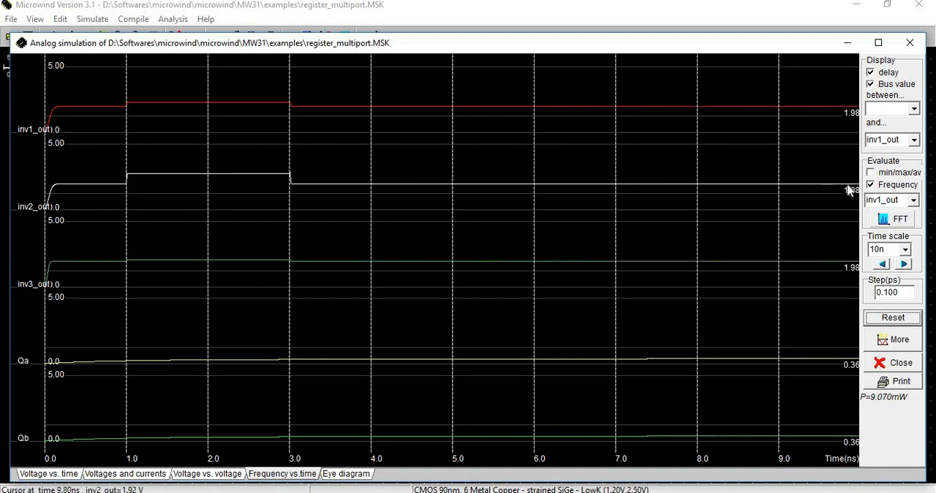
{"action": "left_click", "coordinate": [881, 43]}
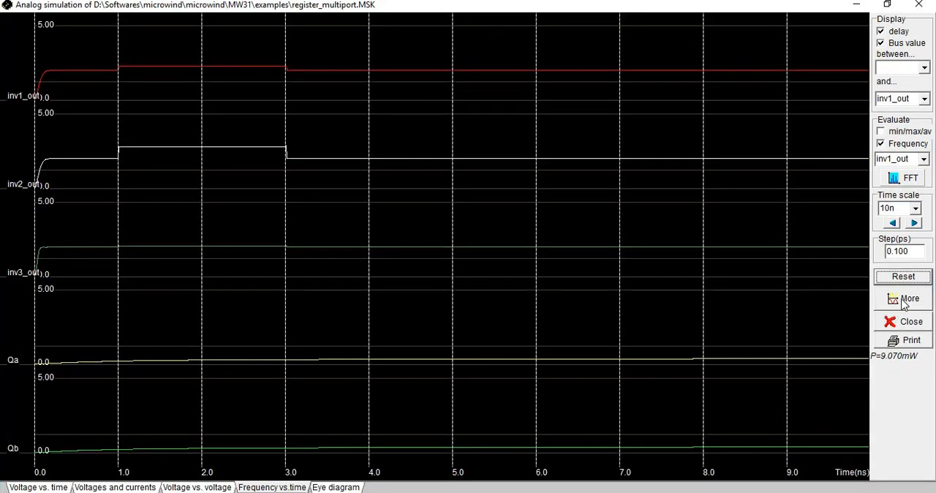
{"action": "left_click", "coordinate": [904, 278]}
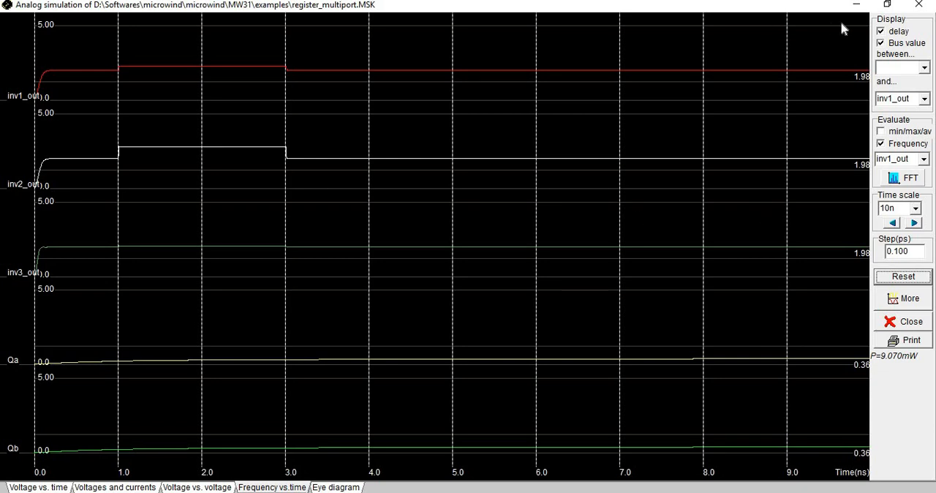
{"action": "left_click", "coordinate": [919, 6]}
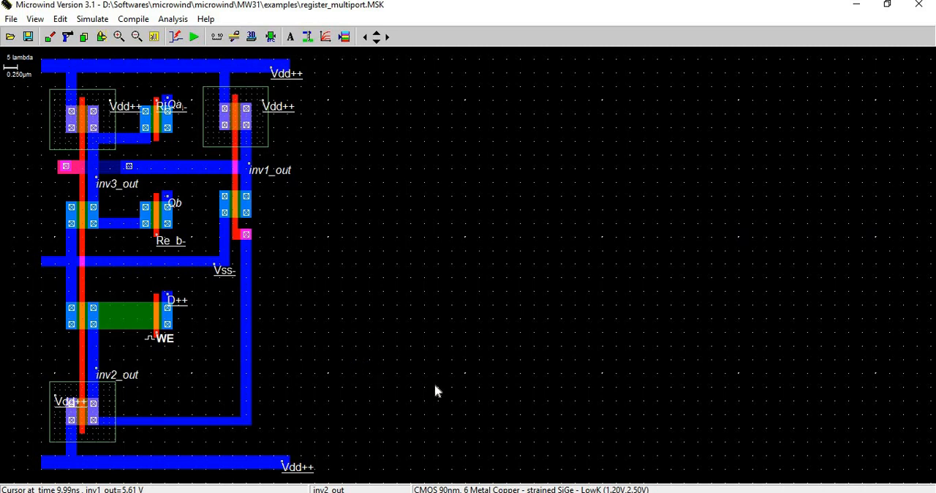
Consult the Static Multiport Register slide in PowerPoint, and switch to Dsch2 to simulate the register schematic in example.sch.
{"action": "left_click", "coordinate": [556, 492]}
{"action": "left_click", "coordinate": [611, 468]}
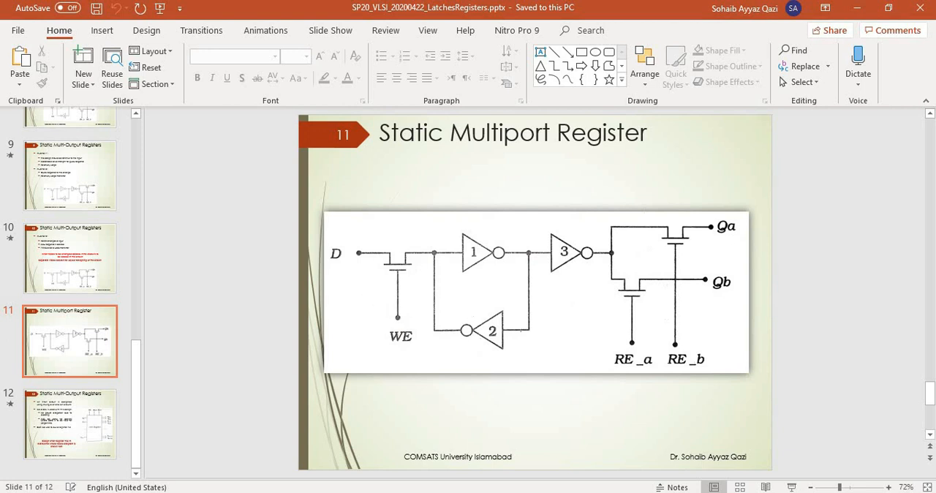
{"action": "key", "text": "alt+Tab"}
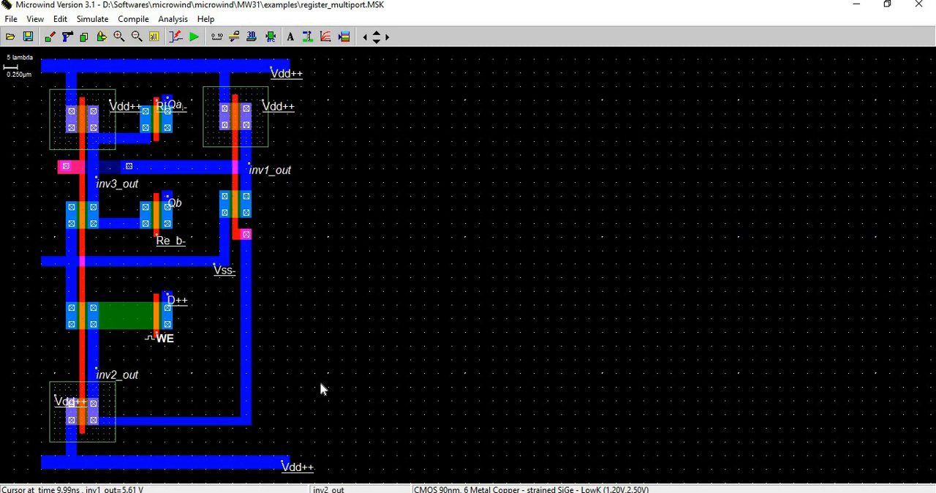
{"action": "key", "text": "alt+Tab"}
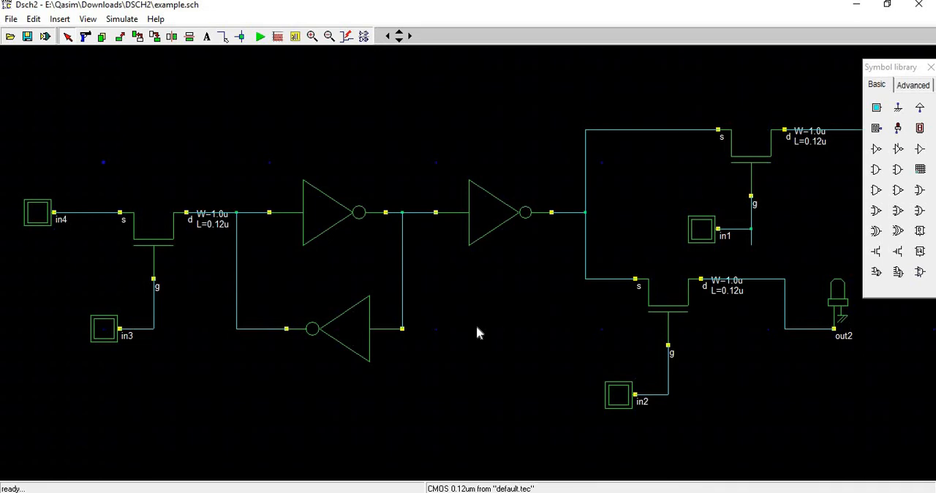
{"action": "left_click", "coordinate": [329, 36]}
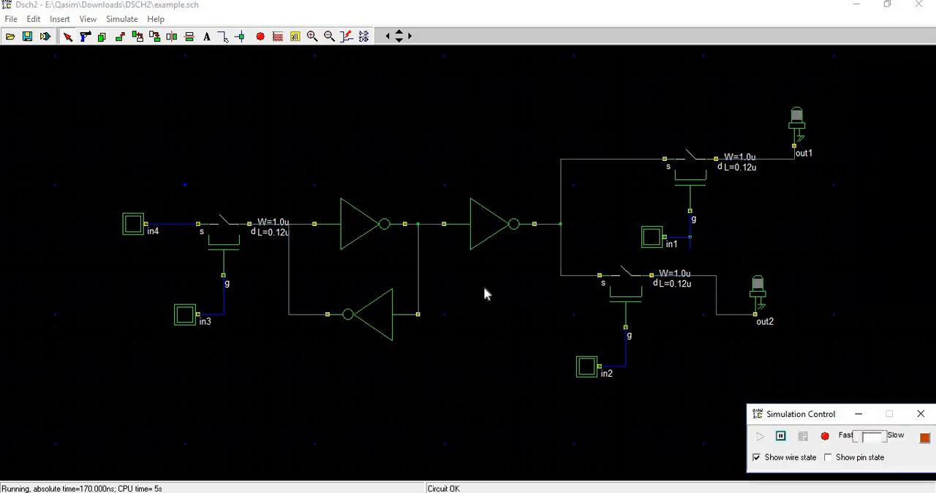
Set in4 high and pulse in3 on and off to write the value, and pulse in1 to read it at out1.
{"action": "left_click", "coordinate": [138, 230]}
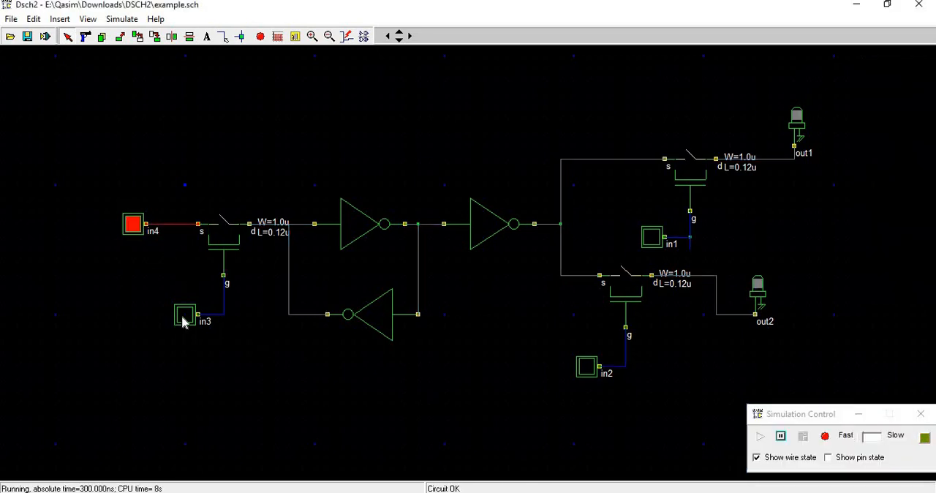
{"action": "left_click", "coordinate": [183, 319]}
{"action": "left_click", "coordinate": [183, 319]}
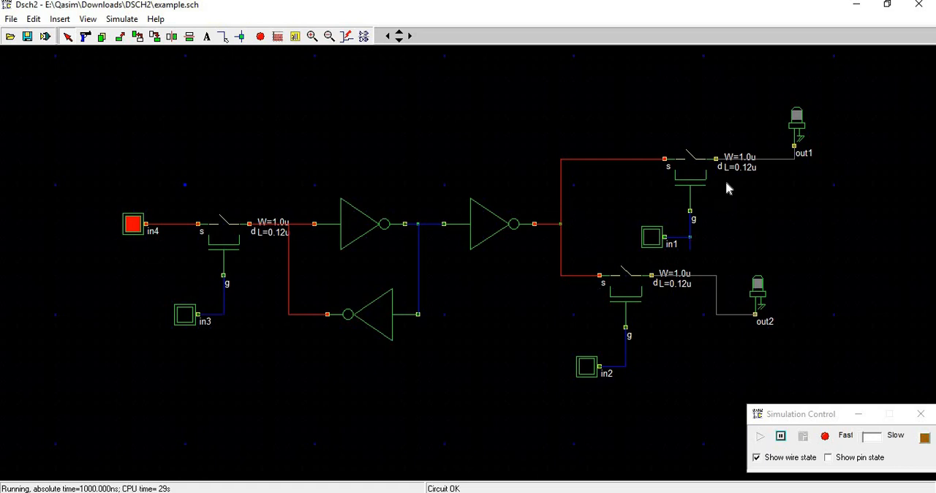
{"action": "left_click", "coordinate": [653, 237]}
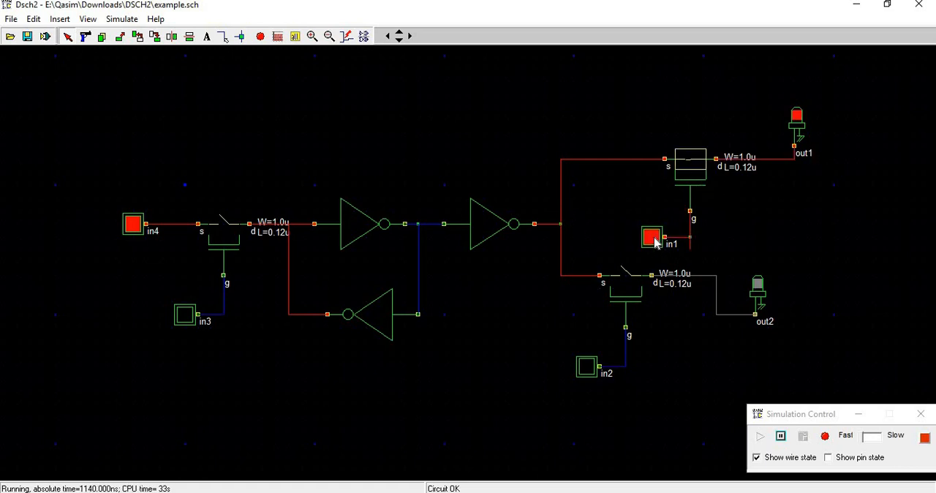
{"action": "left_click", "coordinate": [654, 239]}
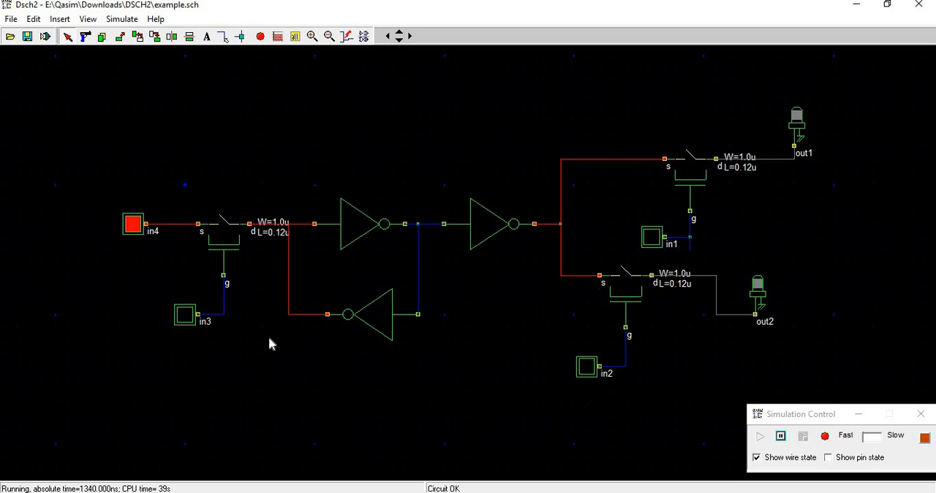
Set in4 low and pulse in3 on and off to test overwriting the stored value.
{"action": "left_click", "coordinate": [134, 228]}
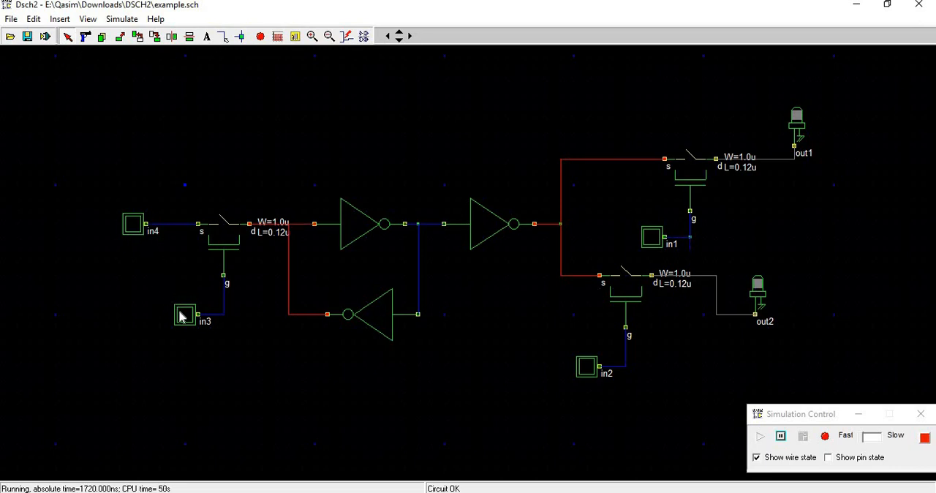
{"action": "left_click", "coordinate": [182, 316]}
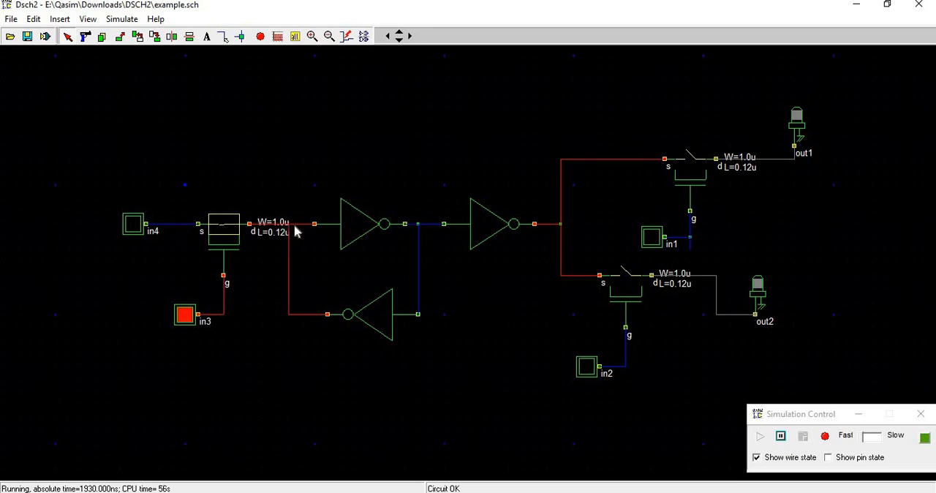
{"action": "left_click", "coordinate": [187, 316]}
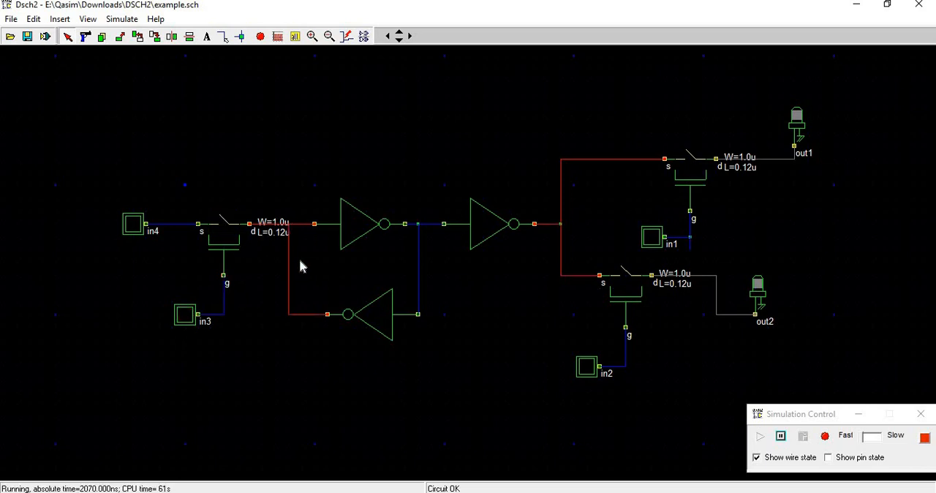